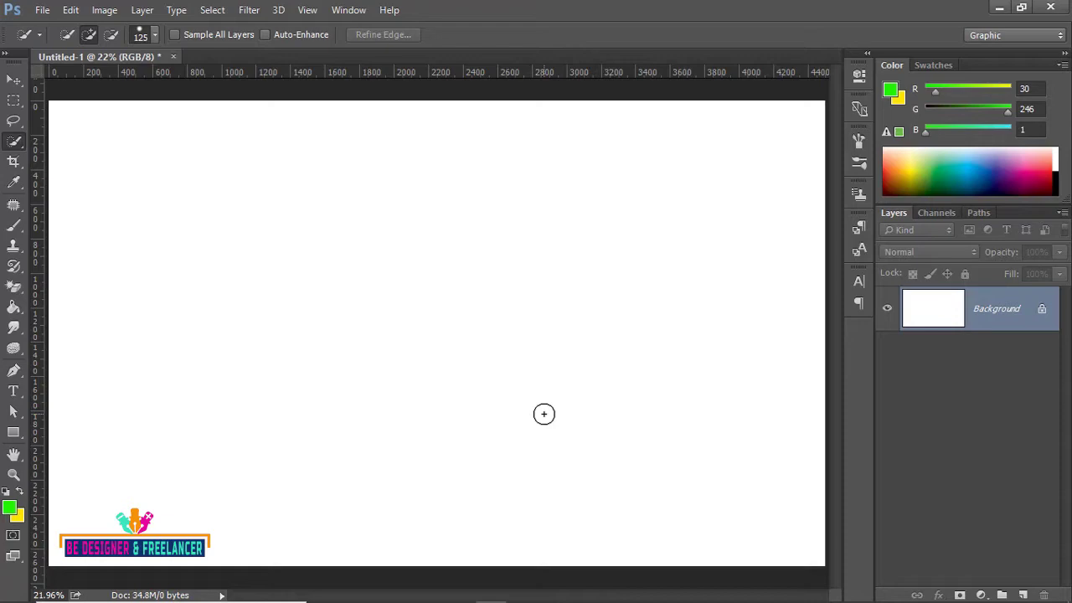
Bring up Firefox and scroll through the Amazon cosmetics results
{"action": "left_click", "coordinate": [826, 587]}
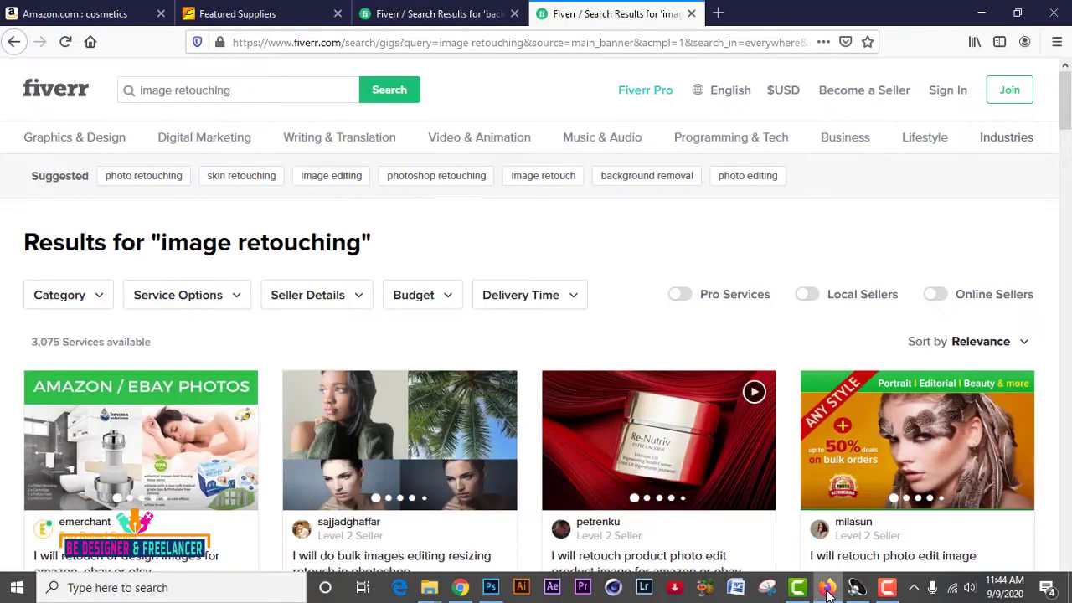
{"action": "left_click", "coordinate": [76, 14]}
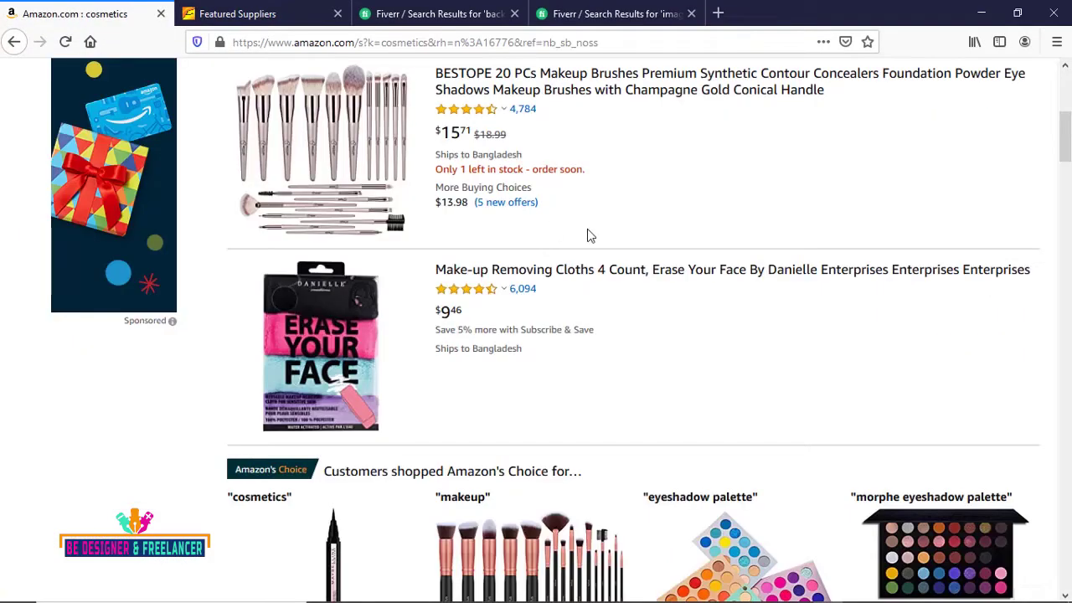
{"action": "scroll", "coordinate": [608, 277], "scroll_direction": "up", "scroll_amount": 5}
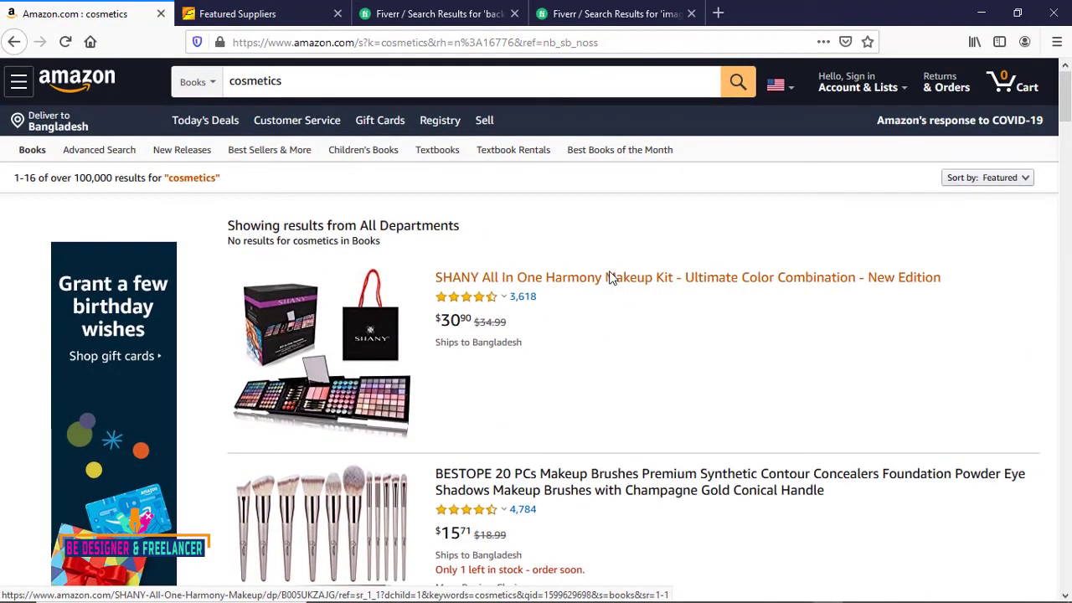
{"action": "scroll", "coordinate": [608, 277], "scroll_direction": "down", "scroll_amount": 3}
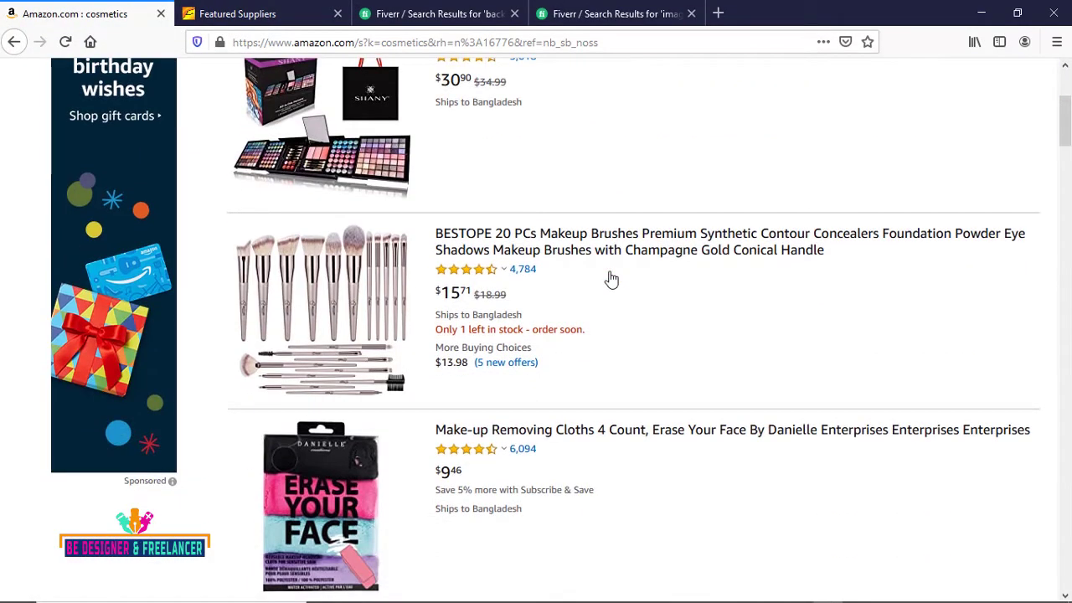
{"action": "scroll", "coordinate": [610, 279], "scroll_direction": "down", "scroll_amount": 3}
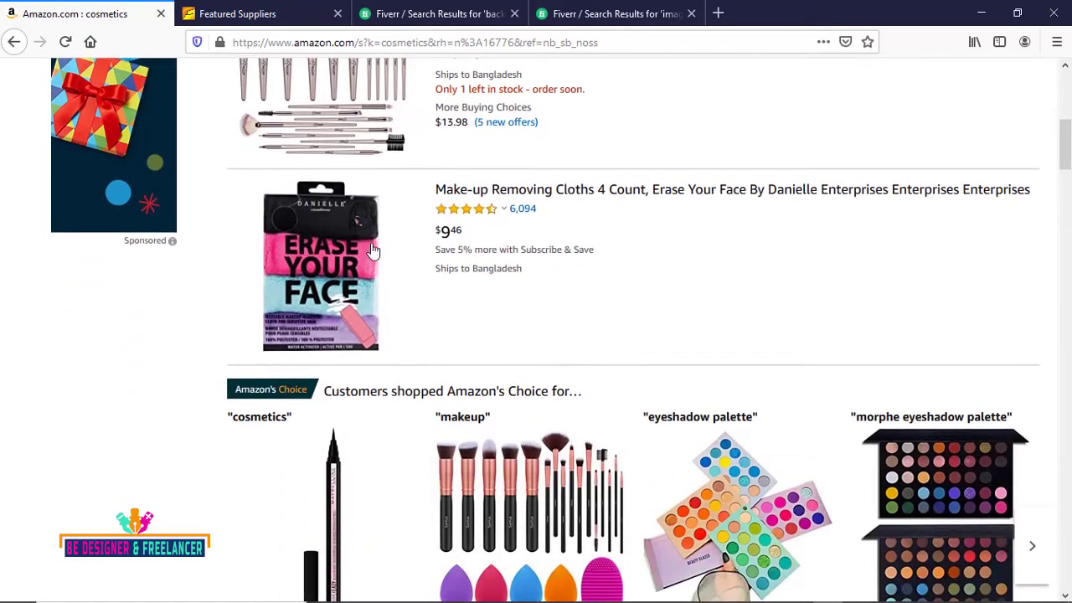
{"action": "scroll", "coordinate": [545, 469], "scroll_direction": "down", "scroll_amount": 3}
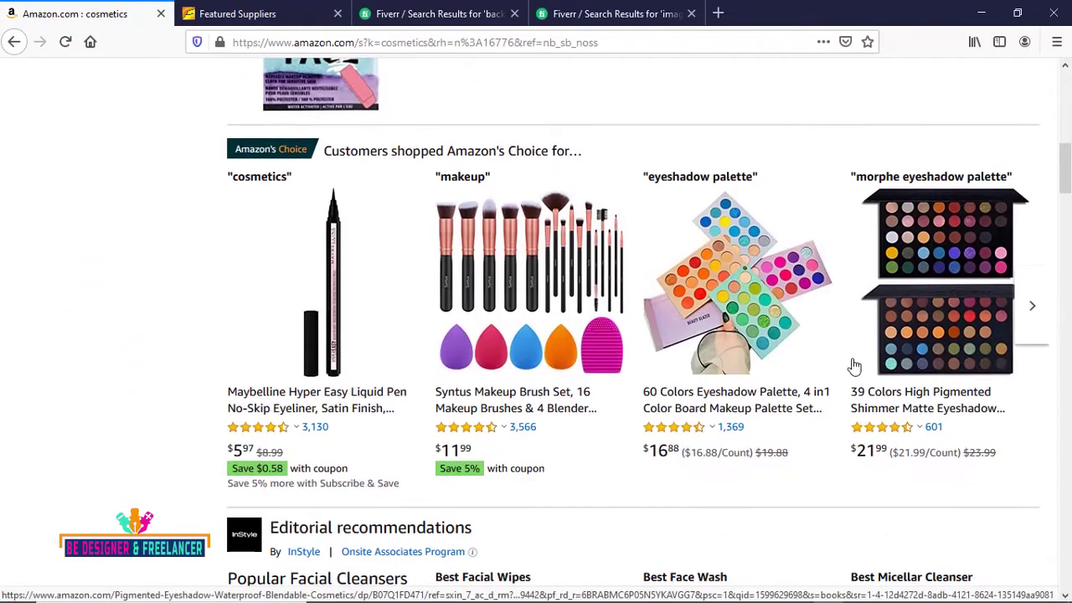
{"action": "scroll", "coordinate": [854, 366], "scroll_direction": "down", "scroll_amount": 3}
{"action": "scroll", "coordinate": [944, 405], "scroll_direction": "down", "scroll_amount": 3}
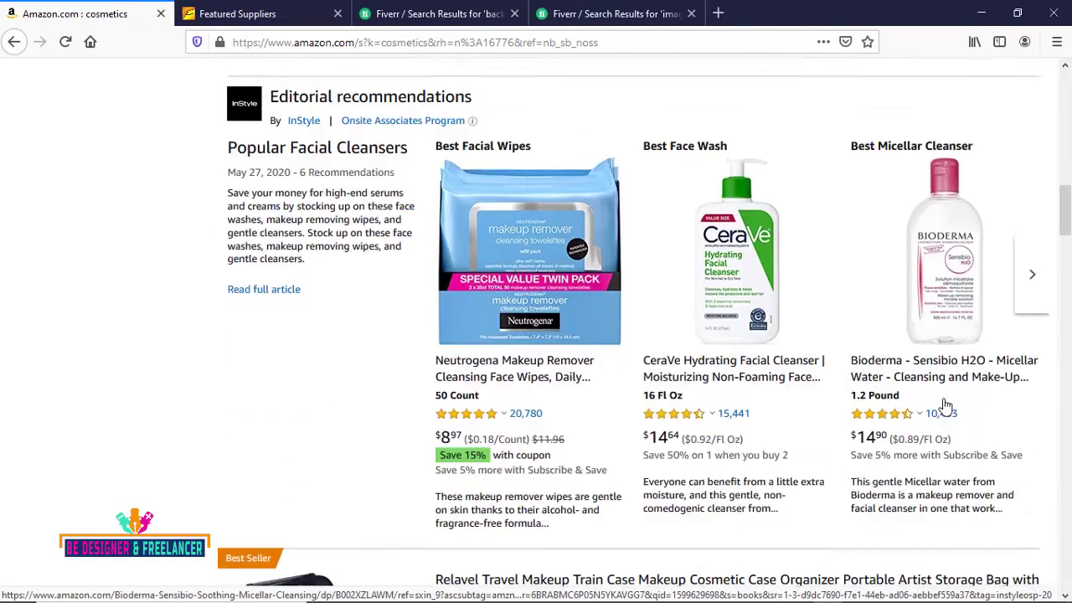
{"action": "scroll", "coordinate": [760, 420], "scroll_direction": "down", "scroll_amount": 5}
{"action": "scroll", "coordinate": [762, 421], "scroll_direction": "down", "scroll_amount": 3}
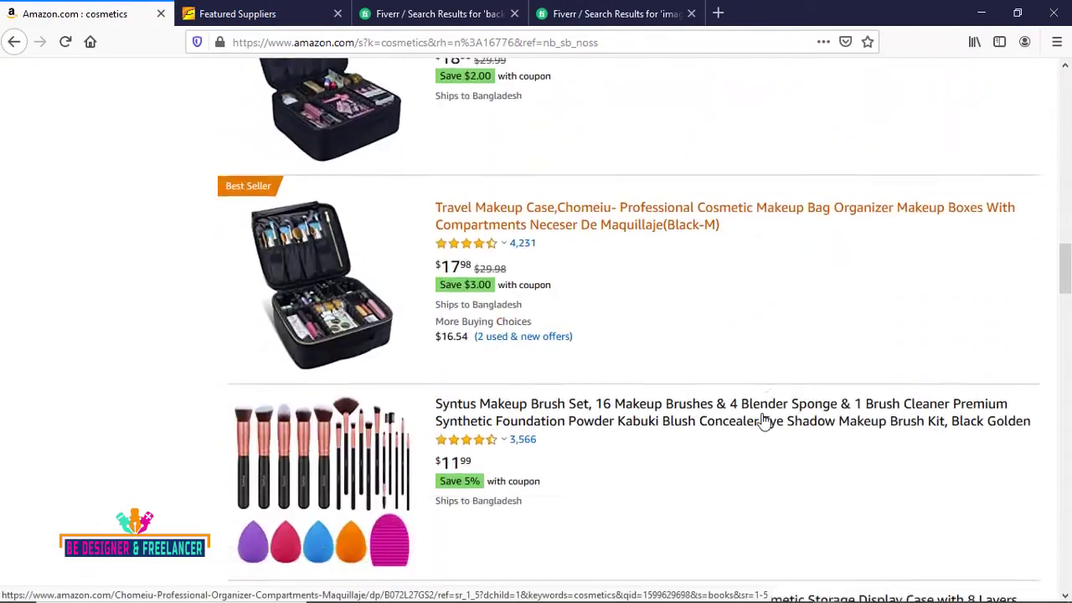
{"action": "scroll", "coordinate": [763, 421], "scroll_direction": "down", "scroll_amount": 7}
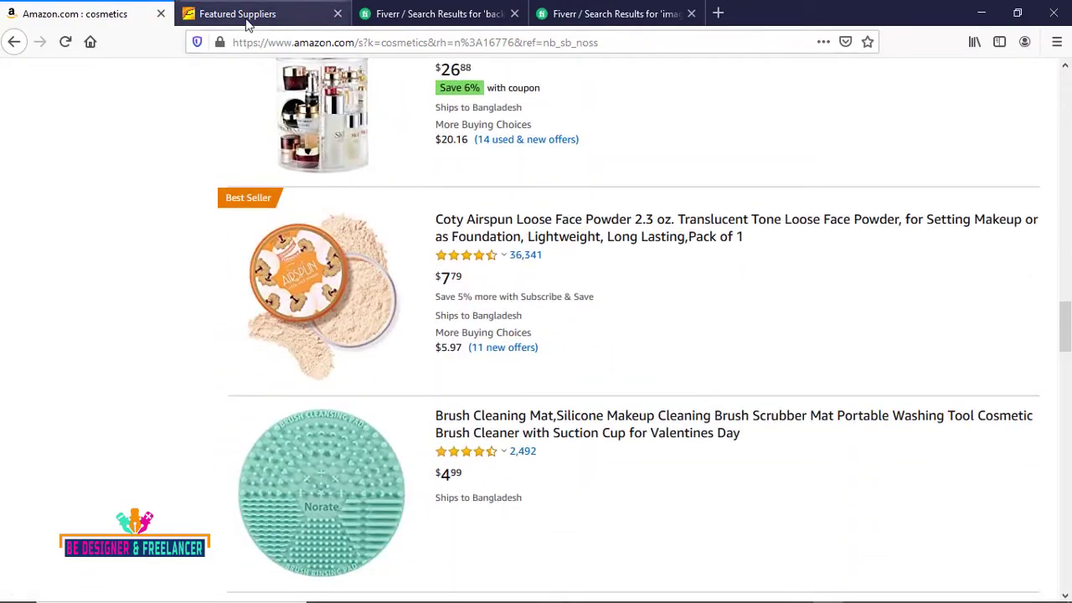
Scroll down Alibaba's Featured Suppliers page of jewelry, eyewear and watch suppliers
{"action": "left_click", "coordinate": [248, 17]}
{"action": "scroll", "coordinate": [683, 215], "scroll_direction": "down", "scroll_amount": 3}
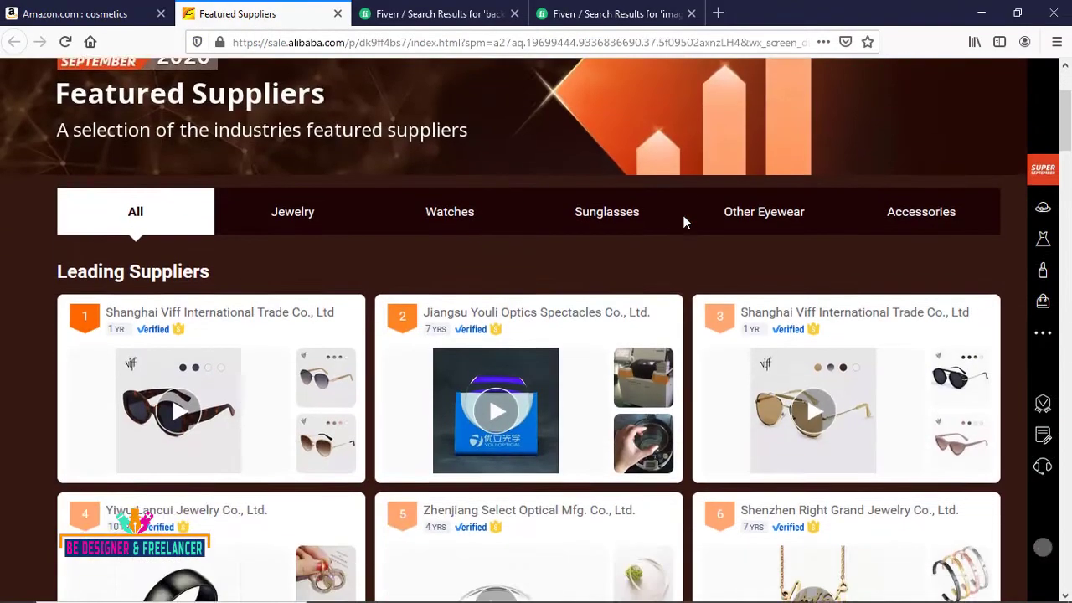
{"action": "scroll", "coordinate": [683, 222], "scroll_direction": "down", "scroll_amount": 3}
{"action": "scroll", "coordinate": [683, 268], "scroll_direction": "down", "scroll_amount": 2}
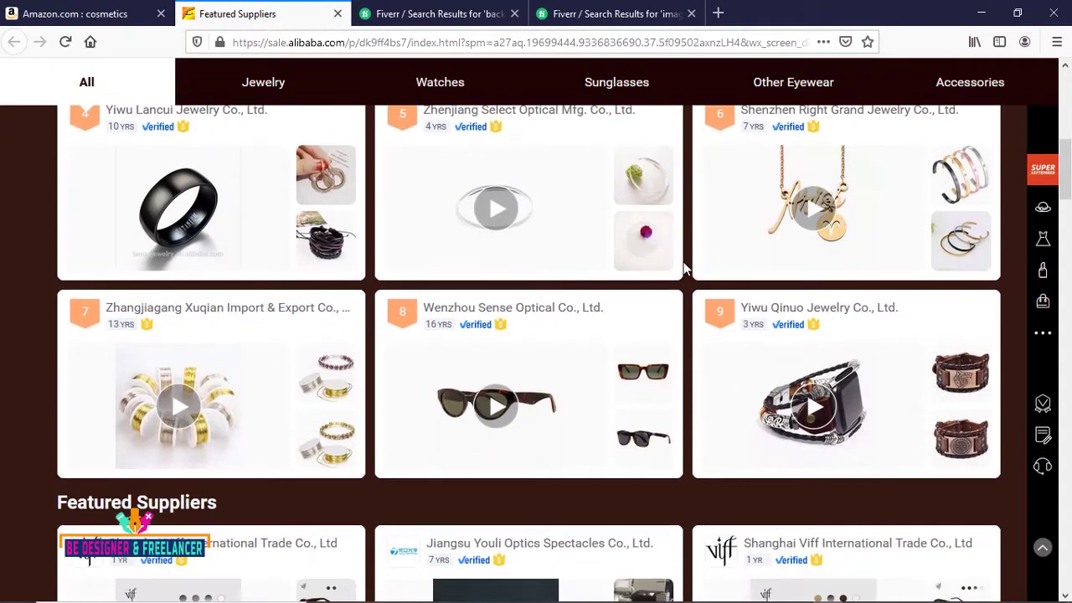
{"action": "scroll", "coordinate": [683, 267], "scroll_direction": "down", "scroll_amount": 3}
{"action": "scroll", "coordinate": [683, 268], "scroll_direction": "down", "scroll_amount": 3}
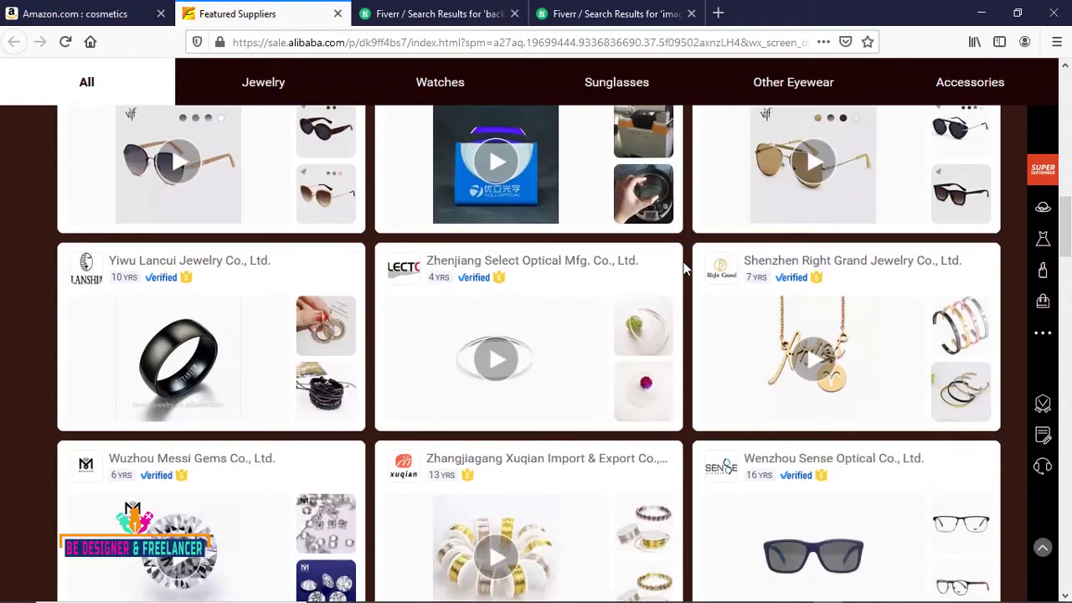
{"action": "scroll", "coordinate": [683, 268], "scroll_direction": "down", "scroll_amount": 3}
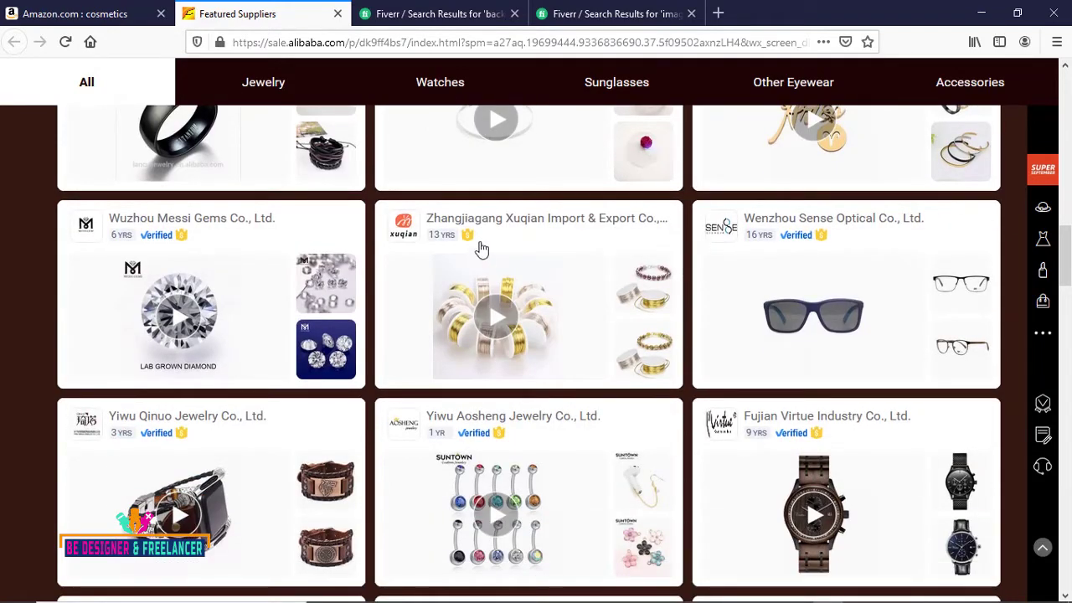
Scroll through the Fiverr 'background removal' gigs, then return to Photoshop from the taskbar
{"action": "left_click", "coordinate": [410, 17]}
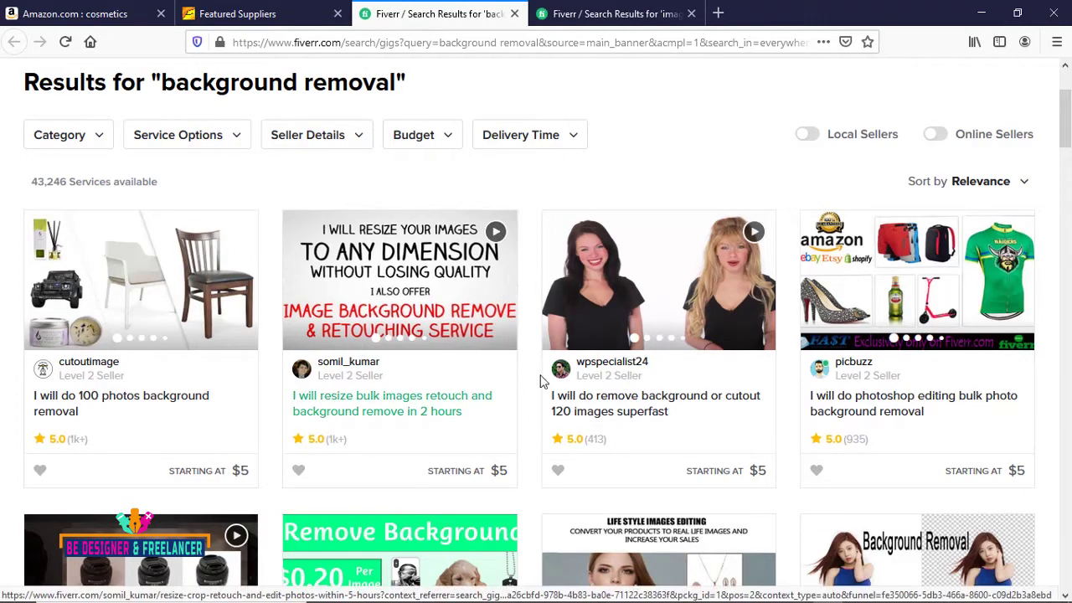
{"action": "scroll", "coordinate": [540, 381], "scroll_direction": "down", "scroll_amount": 3}
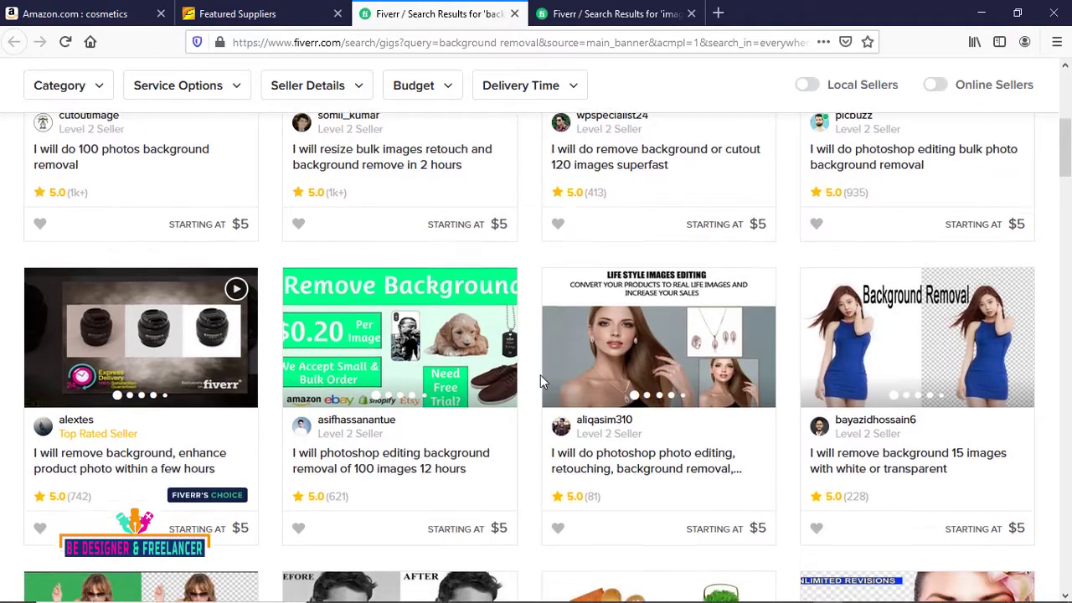
{"action": "scroll", "coordinate": [540, 381], "scroll_direction": "down", "scroll_amount": 3}
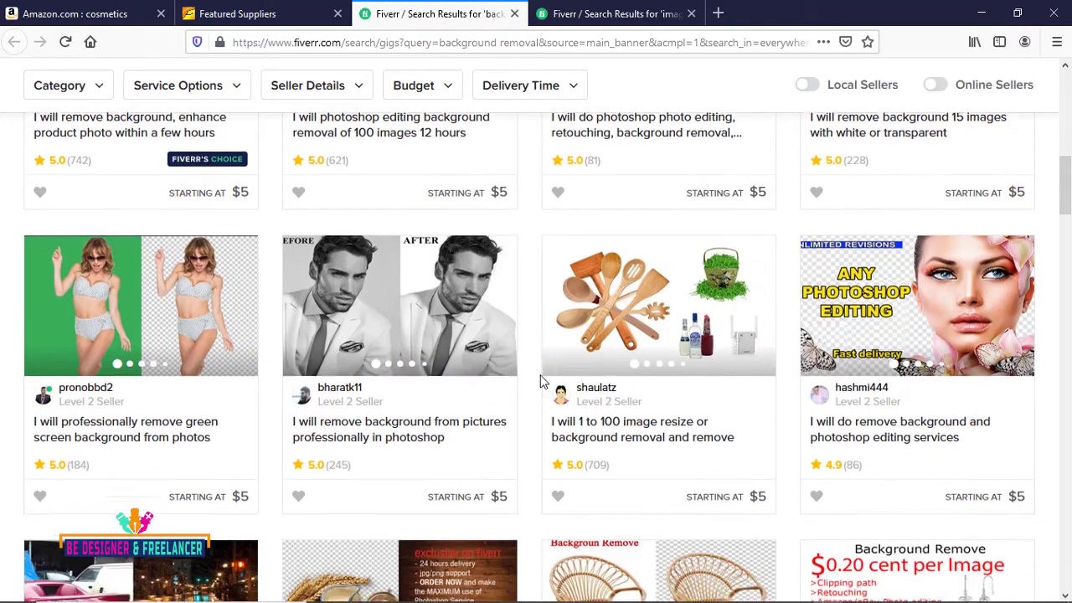
{"action": "scroll", "coordinate": [540, 381], "scroll_direction": "down", "scroll_amount": 3}
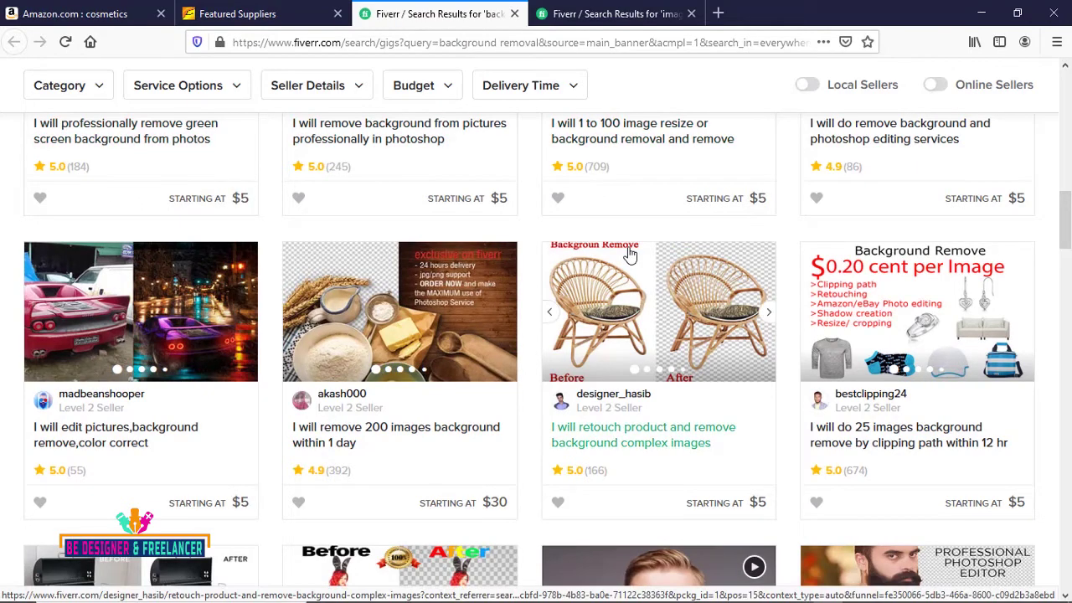
{"action": "scroll", "coordinate": [629, 253], "scroll_direction": "down", "scroll_amount": 3}
{"action": "scroll", "coordinate": [630, 253], "scroll_direction": "down", "scroll_amount": 3}
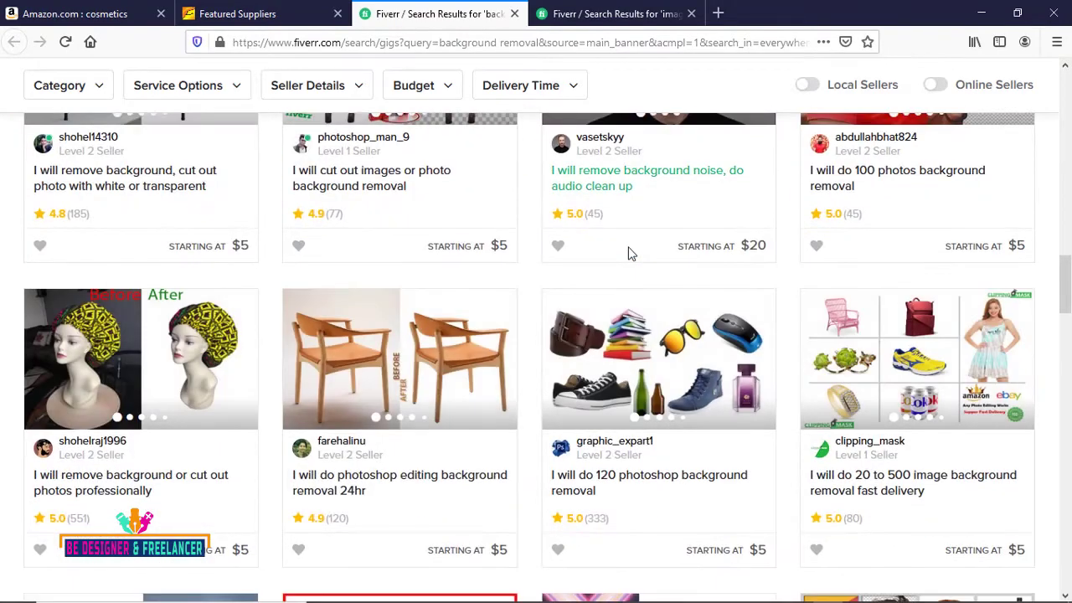
{"action": "scroll", "coordinate": [631, 254], "scroll_direction": "down", "scroll_amount": 3}
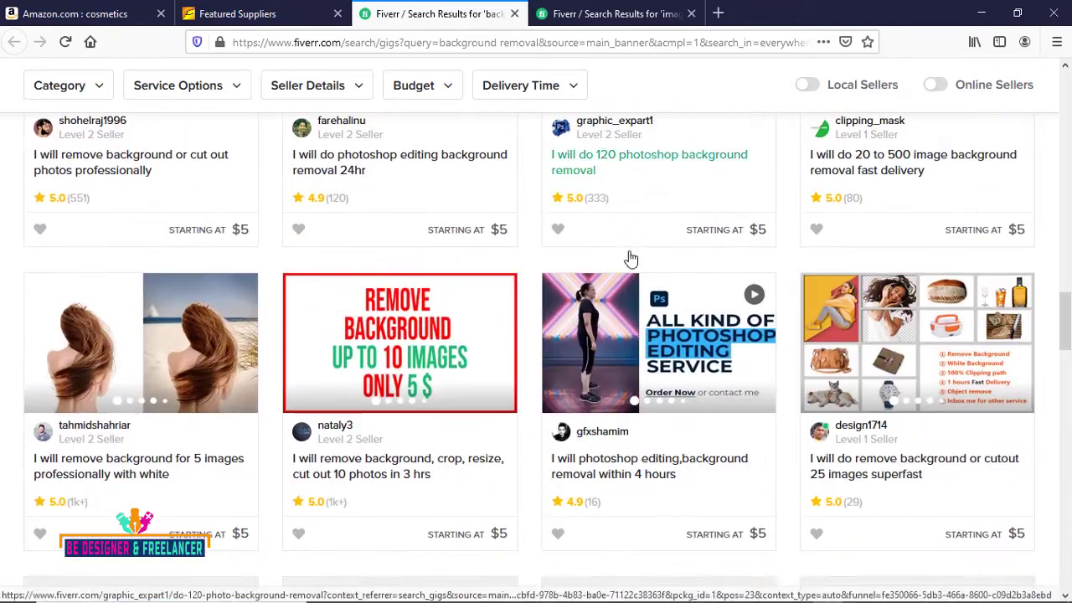
{"action": "scroll", "coordinate": [630, 256], "scroll_direction": "down", "scroll_amount": 3}
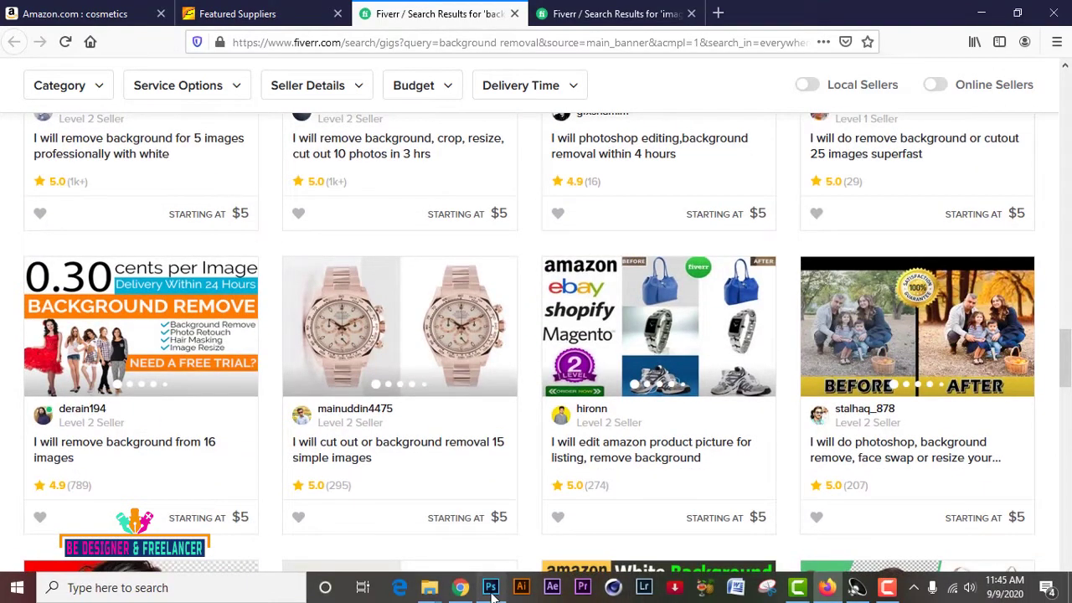
{"action": "left_click", "coordinate": [492, 590]}
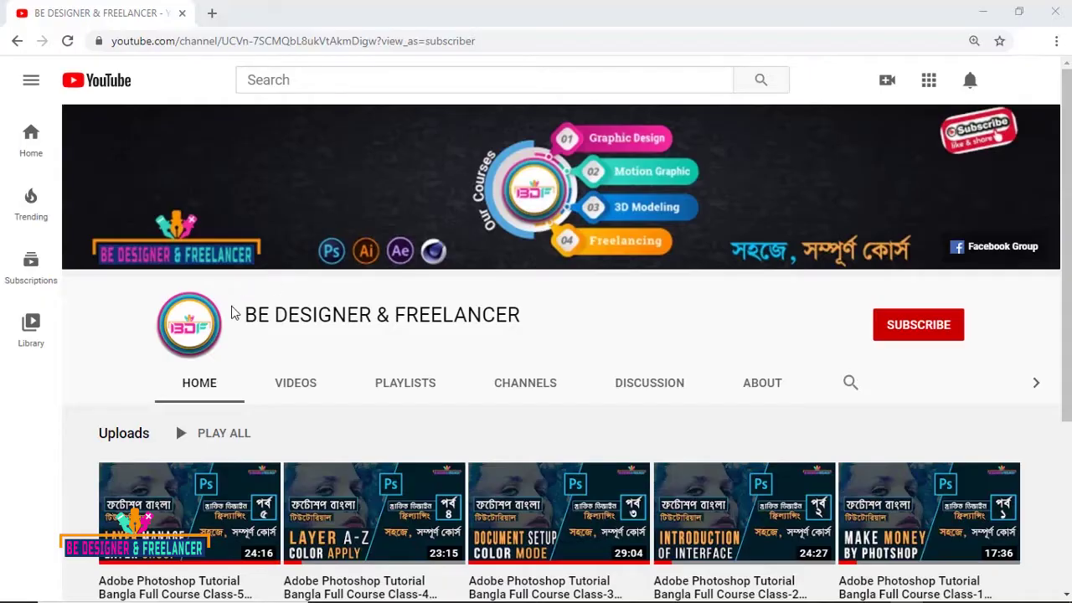
Subscribe to BE DESIGNER & FREELANCER and set its notification bell to All
{"action": "left_click", "coordinate": [916, 337]}
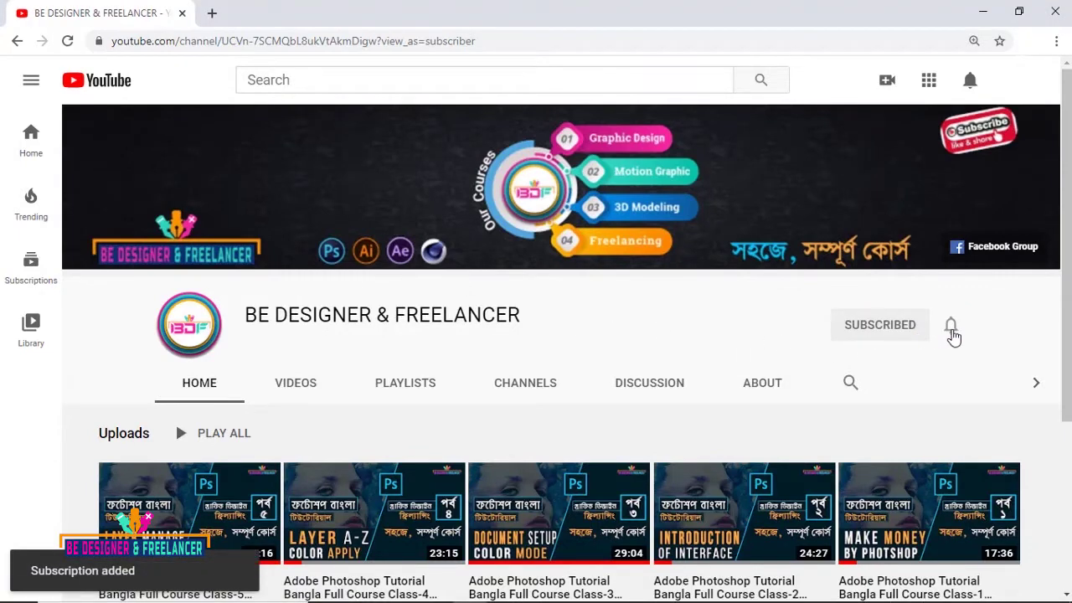
{"action": "left_click", "coordinate": [951, 334]}
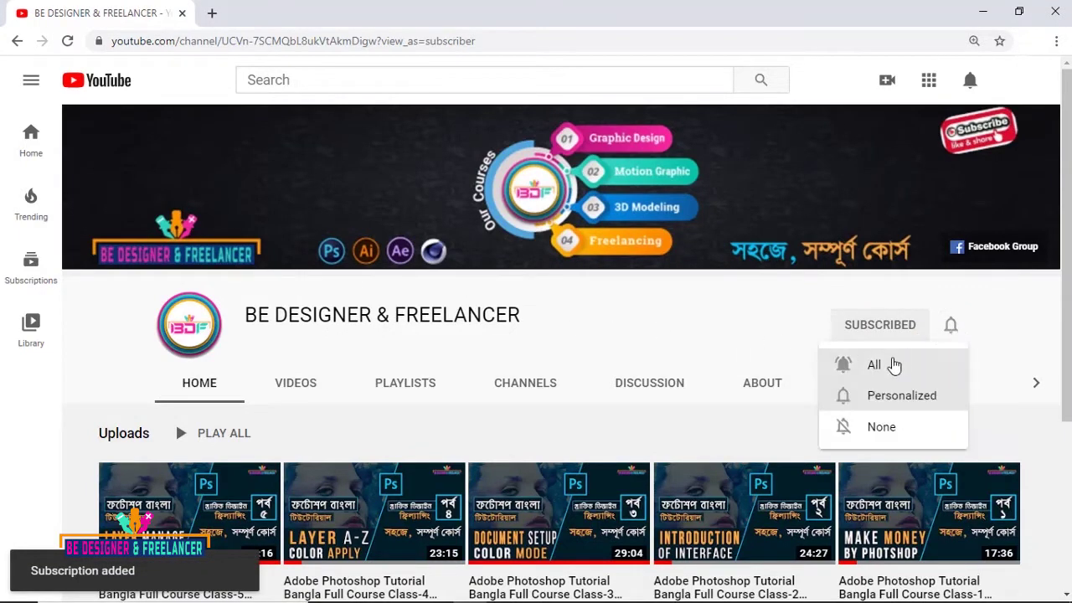
{"action": "left_click", "coordinate": [877, 364]}
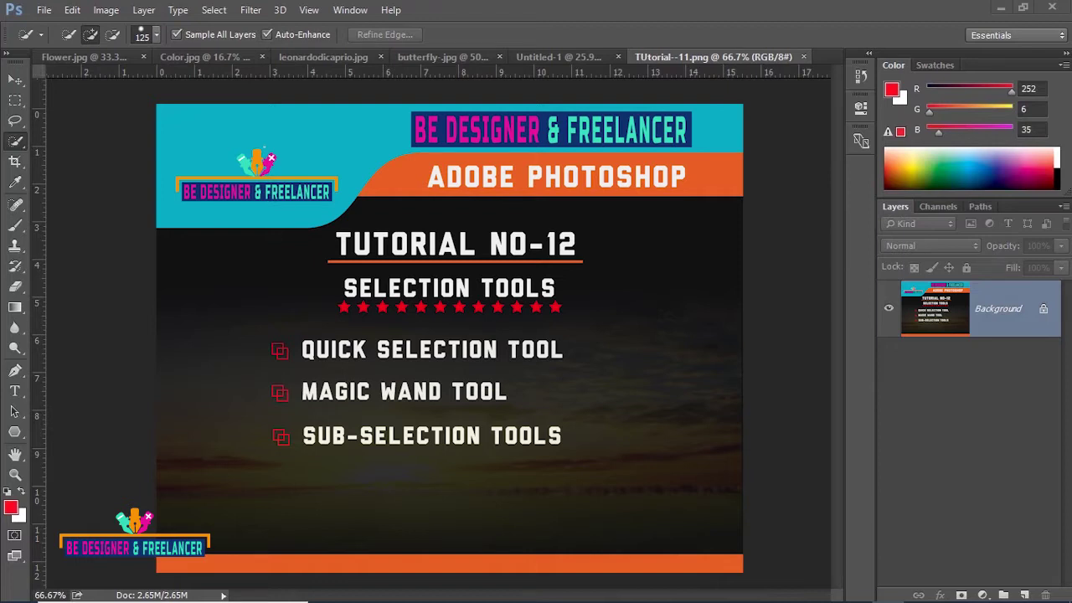
Switch to the blank Untitled-1 document, try the Gradient tool, then return to Quick Selection
{"action": "left_click", "coordinate": [553, 56]}
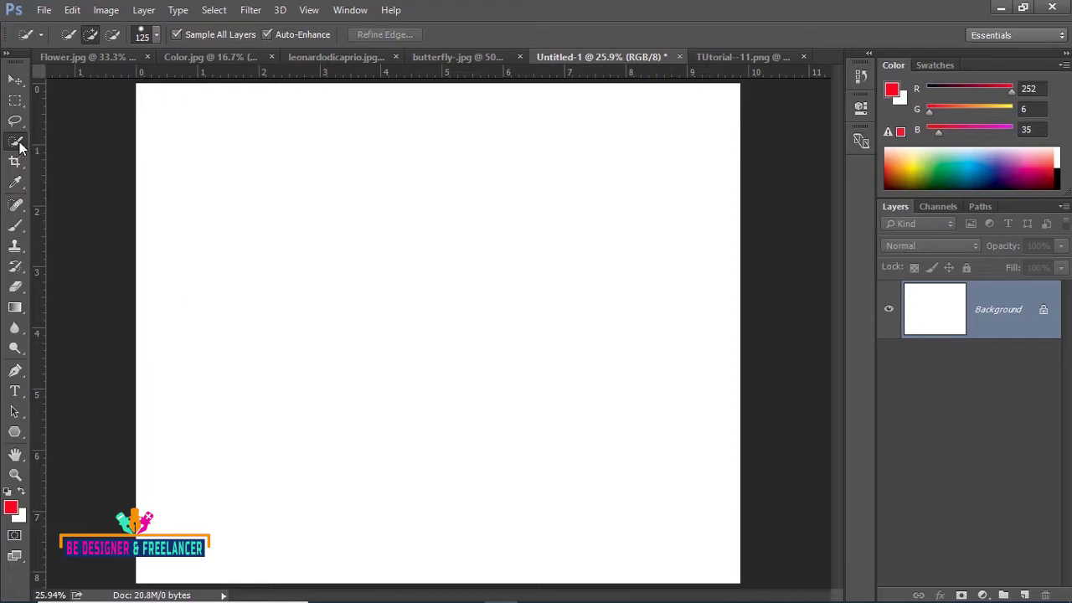
{"action": "left_click", "coordinate": [14, 308]}
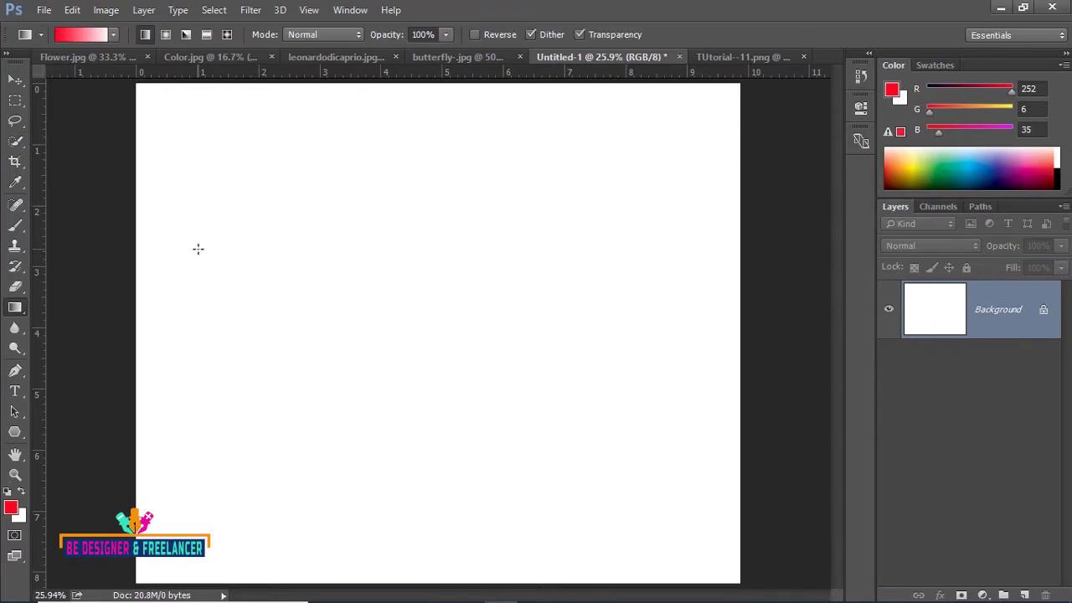
{"action": "key", "text": "w"}
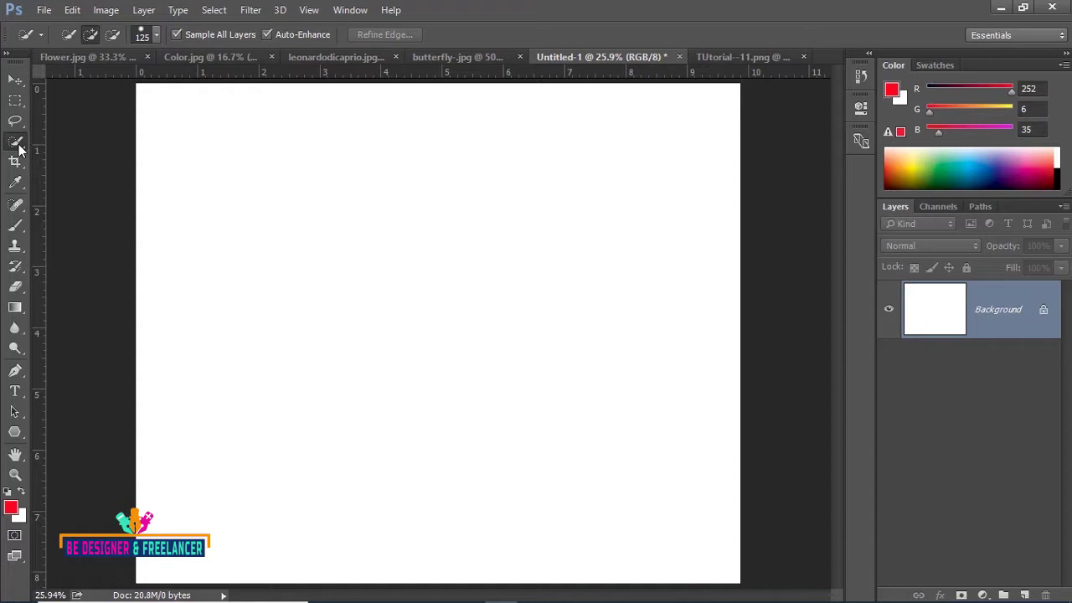
{"action": "right_click", "coordinate": [18, 147]}
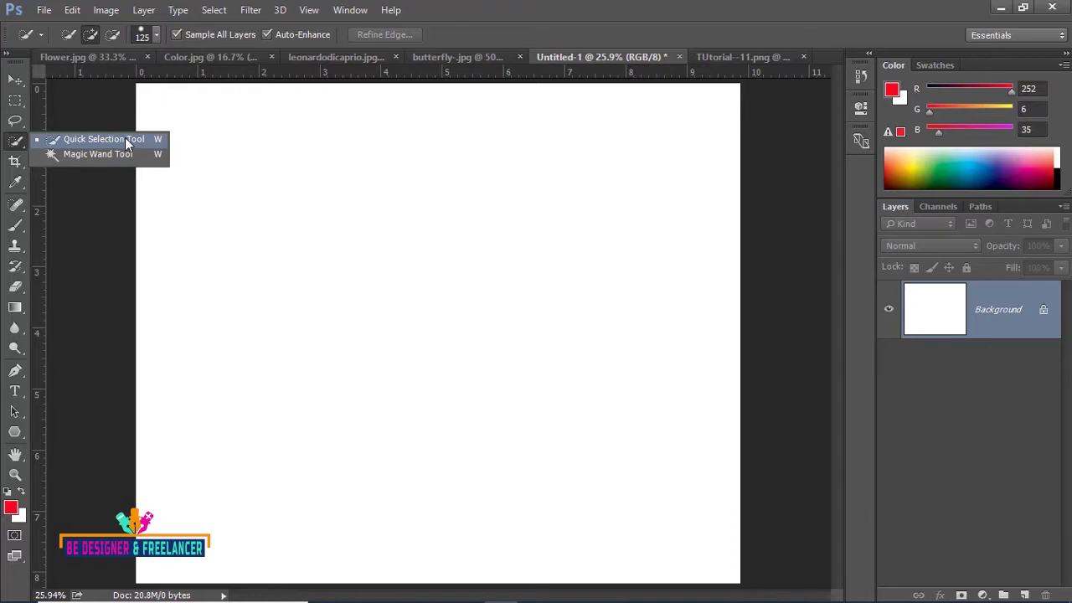
{"action": "left_click", "coordinate": [83, 138]}
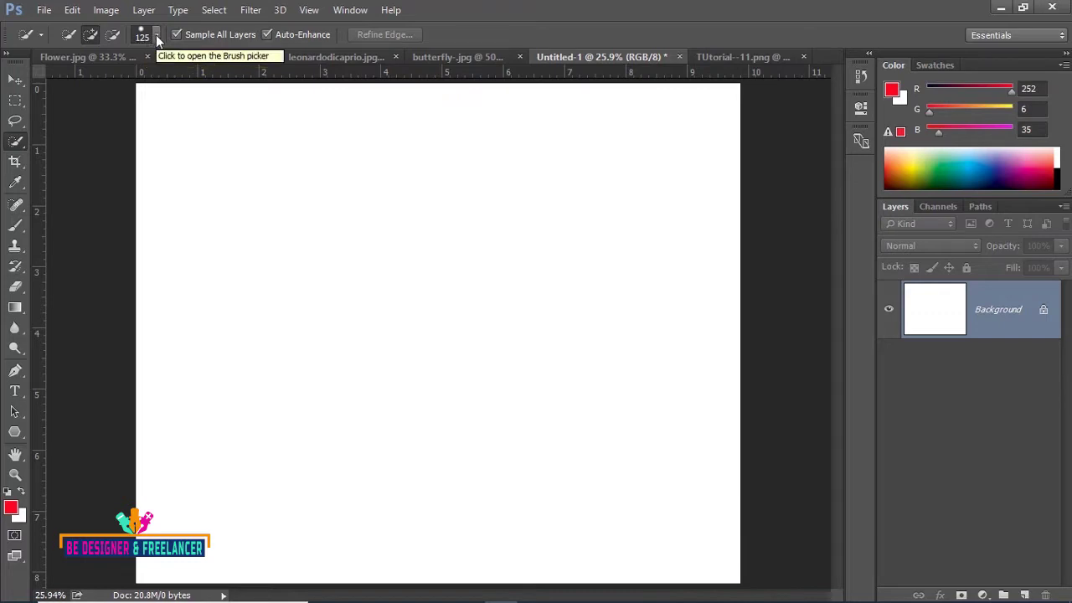
Drag the Quick Selection size slider to about 451 px, test a selection, then deselect
{"action": "left_click", "coordinate": [156, 37]}
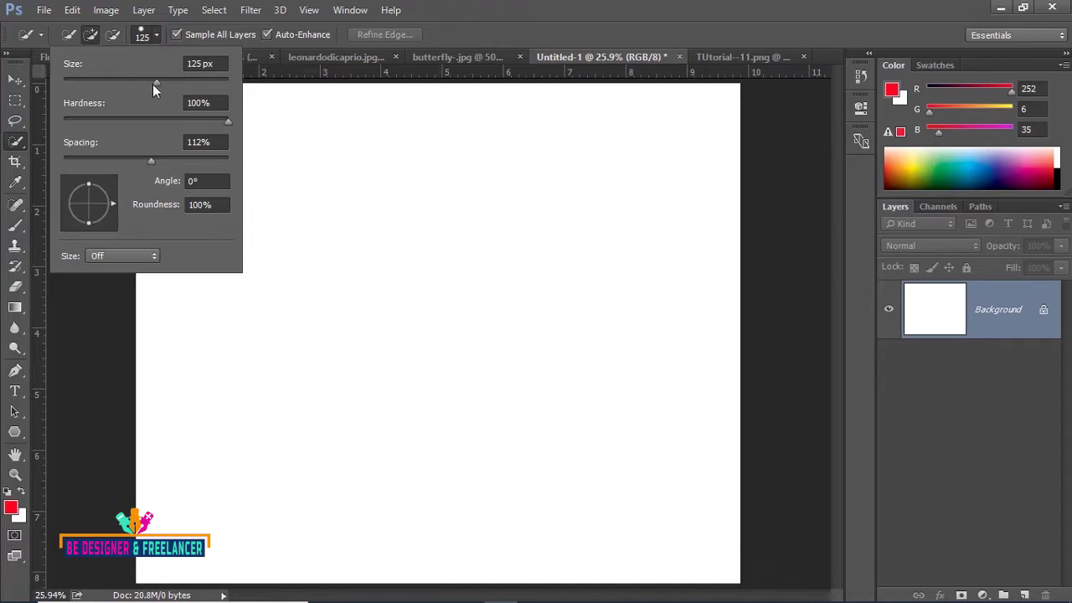
{"action": "left_click_drag", "start_coordinate": [211, 83], "coordinate": [214, 83]}
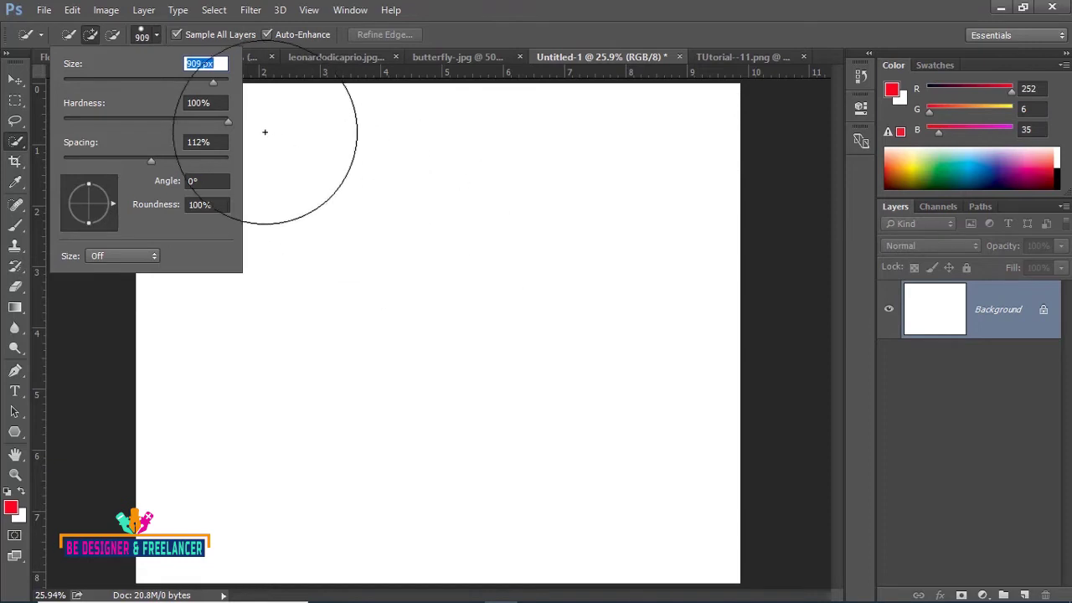
{"action": "left_click_drag", "start_coordinate": [215, 83], "coordinate": [86, 83]}
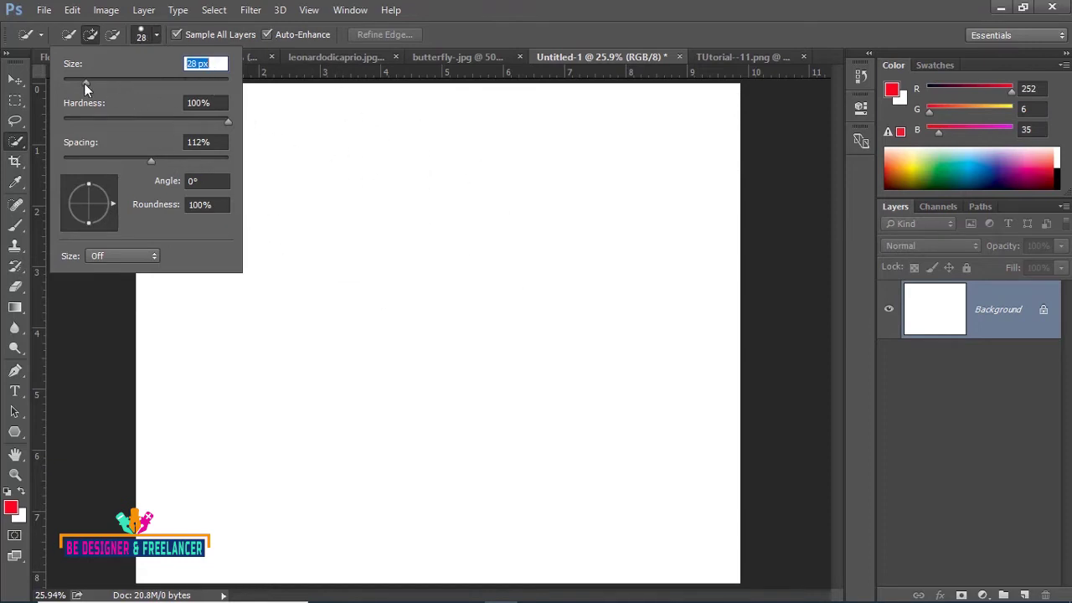
{"action": "left_click_drag", "start_coordinate": [208, 86], "coordinate": [208, 86]}
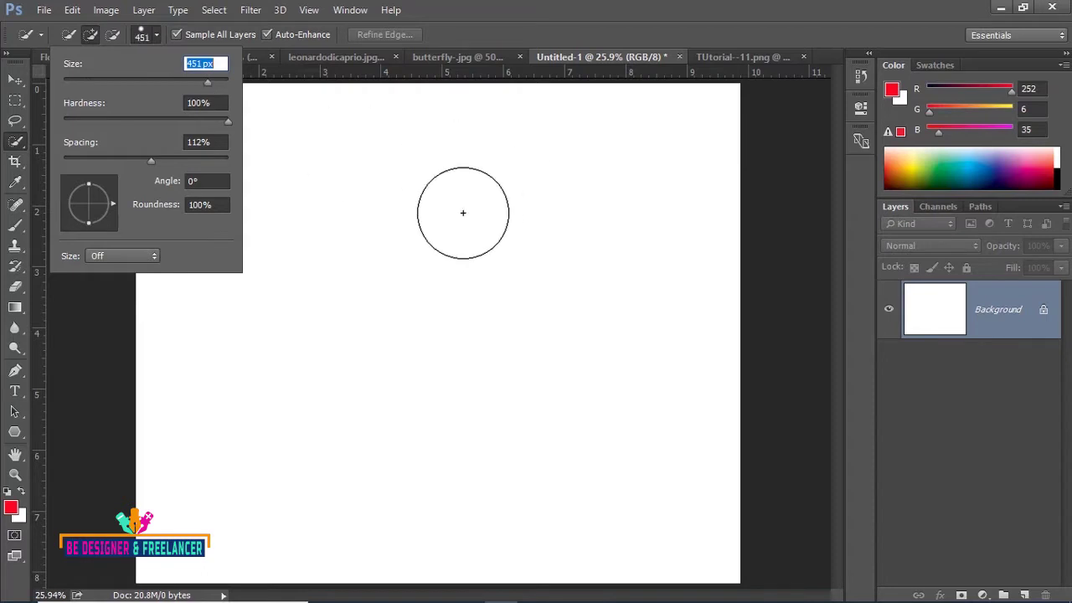
{"action": "key", "text": "Return"}
{"action": "left_click", "coordinate": [462, 202]}
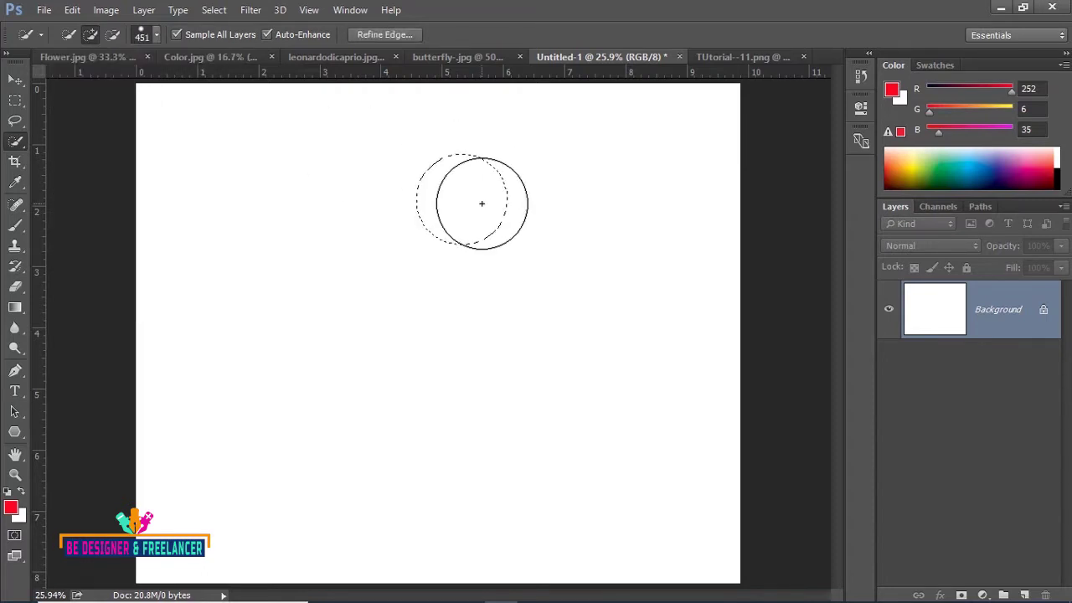
{"action": "key", "text": "ctrl+d"}
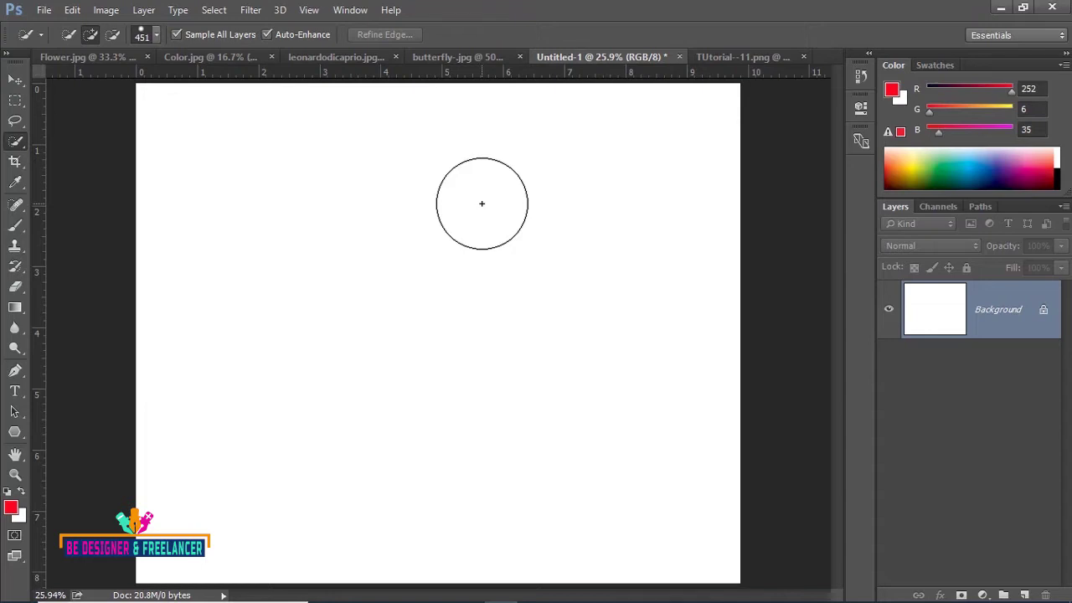
Step the brush size between 150 and 600 px with [ and ], finishing at 500 px
{"action": "key", "text": "bracketleft"}
{"action": "key", "text": "bracketleft"}
{"action": "key", "text": "bracketleft"}
{"action": "key", "text": "bracketleft"}
{"action": "key", "text": "bracketleft"}
{"action": "key", "text": "bracketleft"}
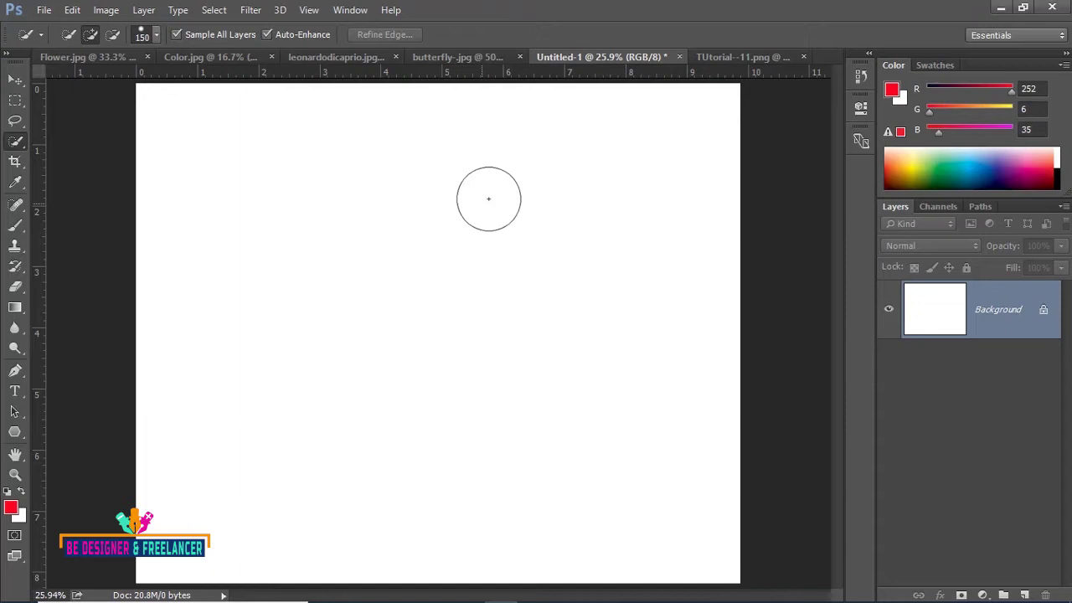
{"action": "key", "text": "bracketright"}
{"action": "key", "text": "bracketright"}
{"action": "key", "text": "bracketright"}
{"action": "key", "text": "bracketright"}
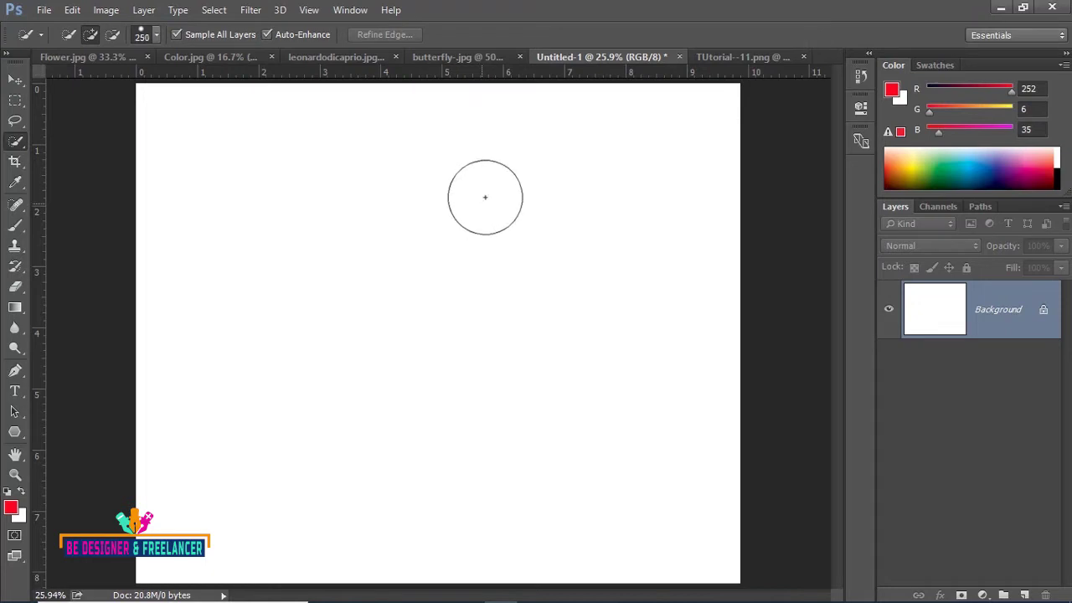
{"action": "key", "text": "bracketright"}
{"action": "key", "text": "bracketright"}
{"action": "key", "text": "bracketright"}
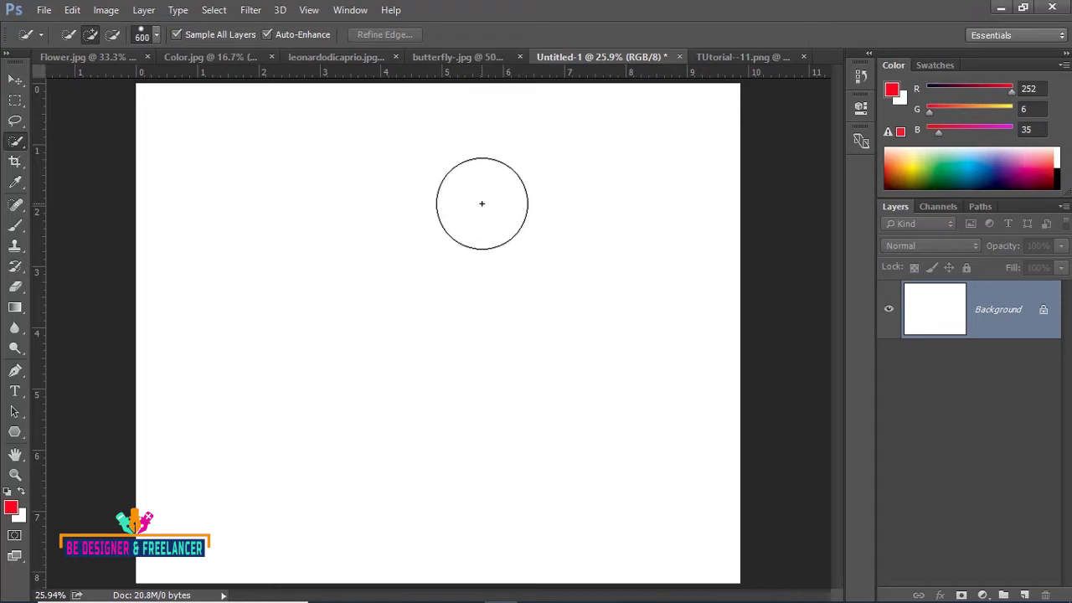
{"action": "key", "text": "bracketleft"}
{"action": "key", "text": "bracketleft"}
{"action": "key", "text": "bracketleft"}
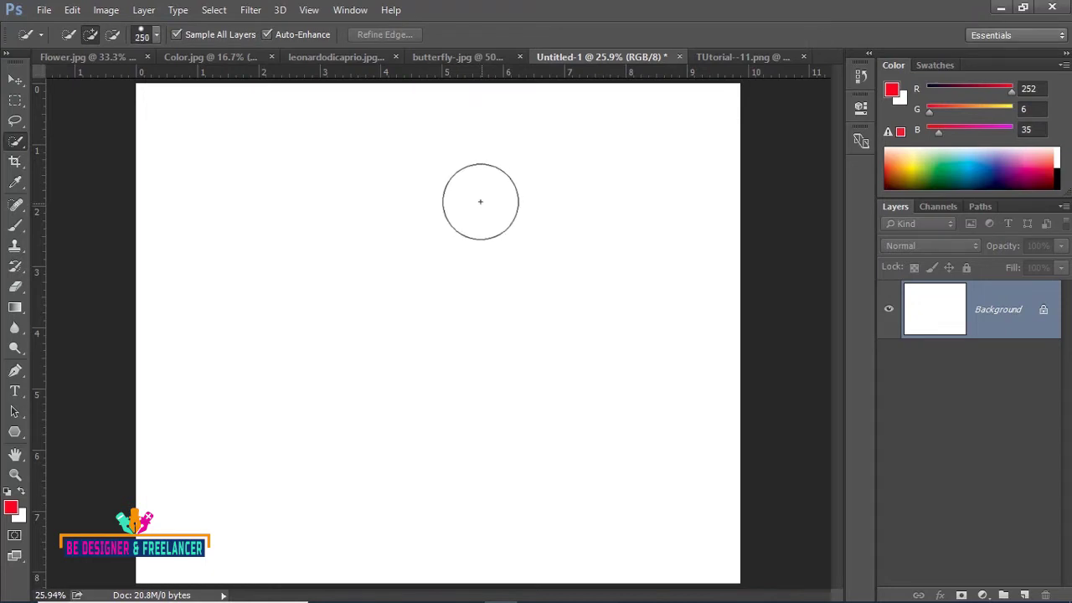
{"action": "key", "text": "bracketleft"}
{"action": "key", "text": "bracketleft"}
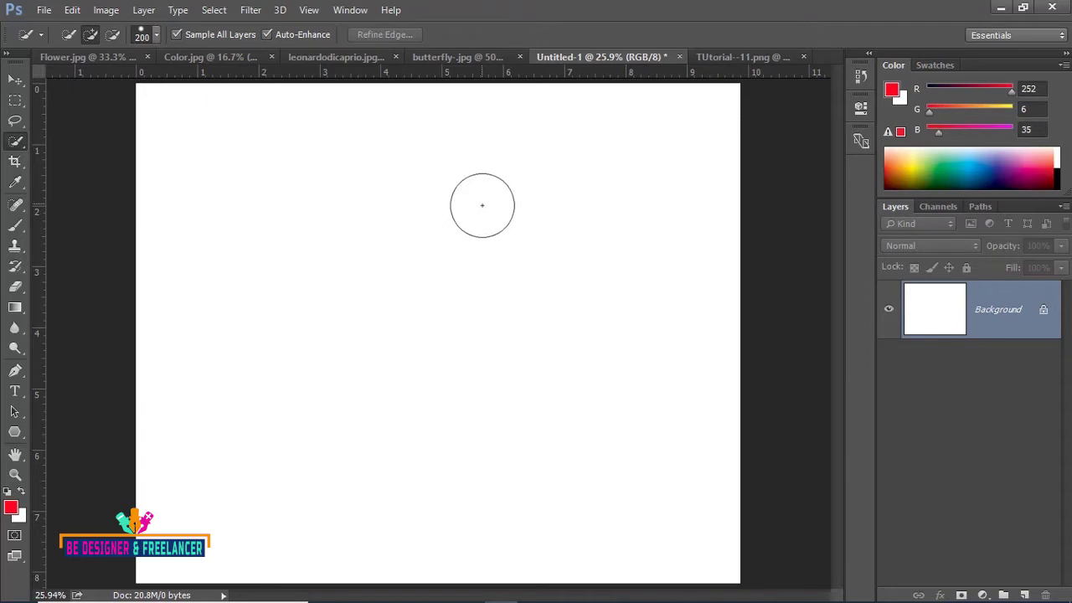
{"action": "key", "text": "bracketright"}
{"action": "key", "text": "bracketright"}
{"action": "key", "text": "bracketright"}
{"action": "key", "text": "bracketright"}
{"action": "key", "text": "bracketright"}
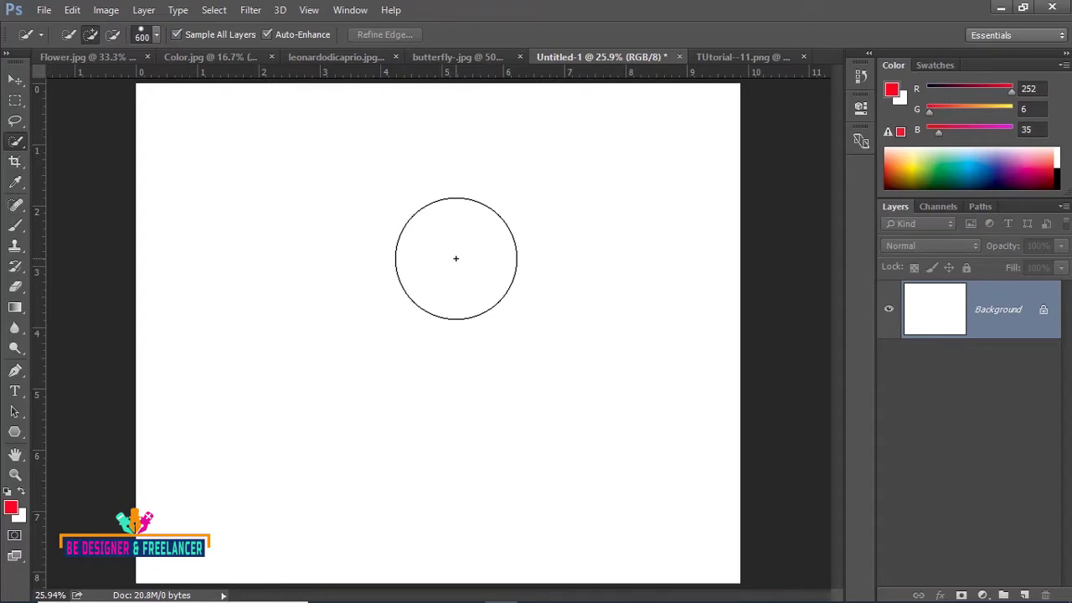
{"action": "key", "text": "bracketleft"}
{"action": "key", "text": "bracketleft"}
{"action": "key", "text": "bracketleft"}
{"action": "key", "text": "bracketleft"}
{"action": "key", "text": "bracketleft"}
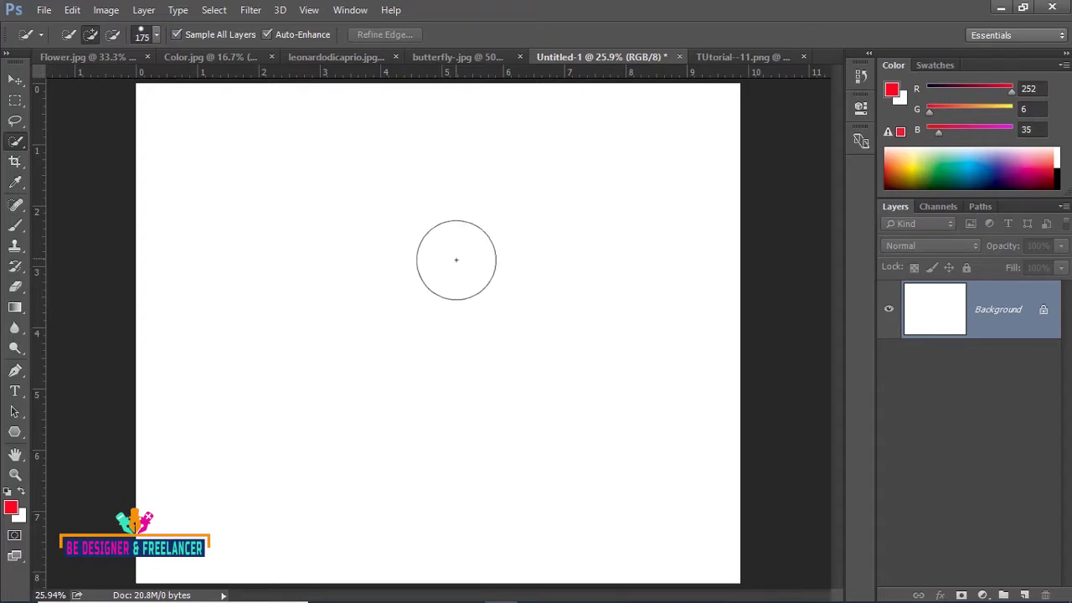
{"action": "key", "text": "bracketleft"}
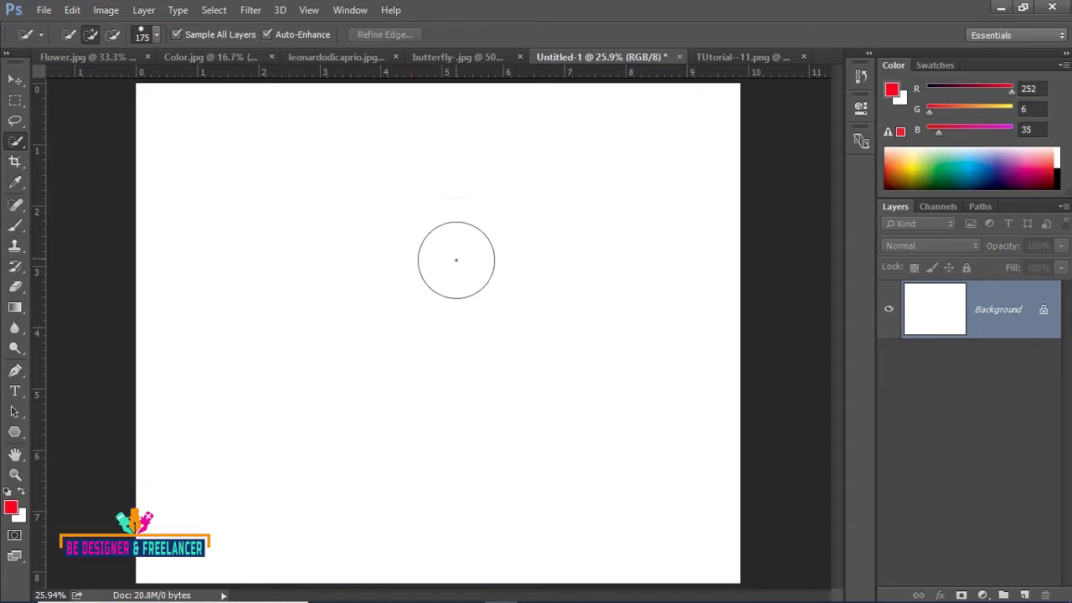
{"action": "key", "text": "bracketright"}
{"action": "key", "text": "bracketright"}
{"action": "key", "text": "bracketright"}
{"action": "key", "text": "bracketright"}
{"action": "key", "text": "bracketright"}
{"action": "key", "text": "bracketright"}
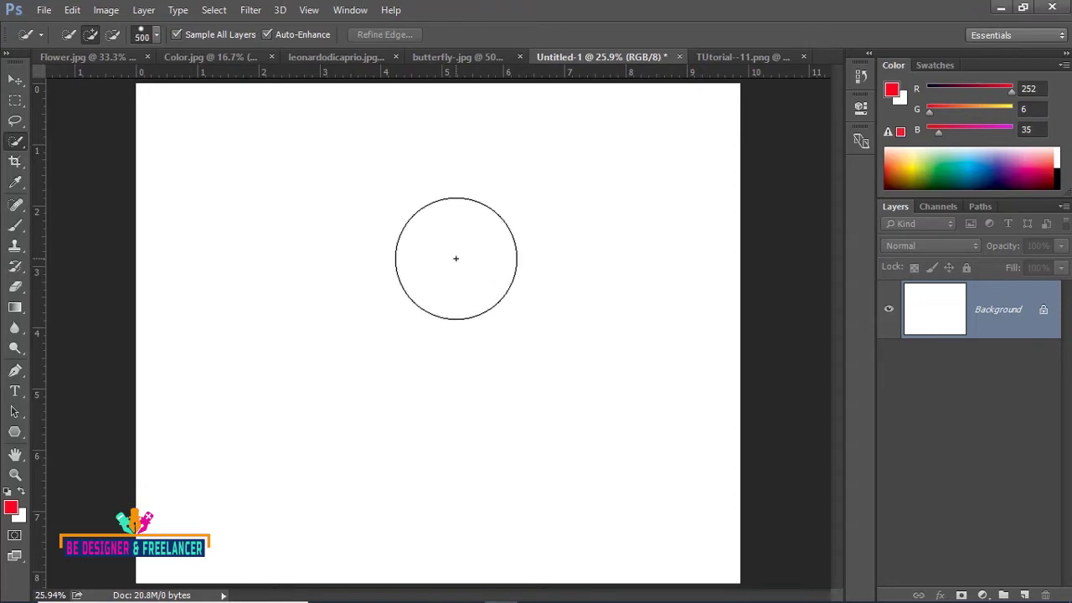
In the brush picker, cut spacing from 112% to 88% and enter roundness 50
{"action": "left_click", "coordinate": [154, 36]}
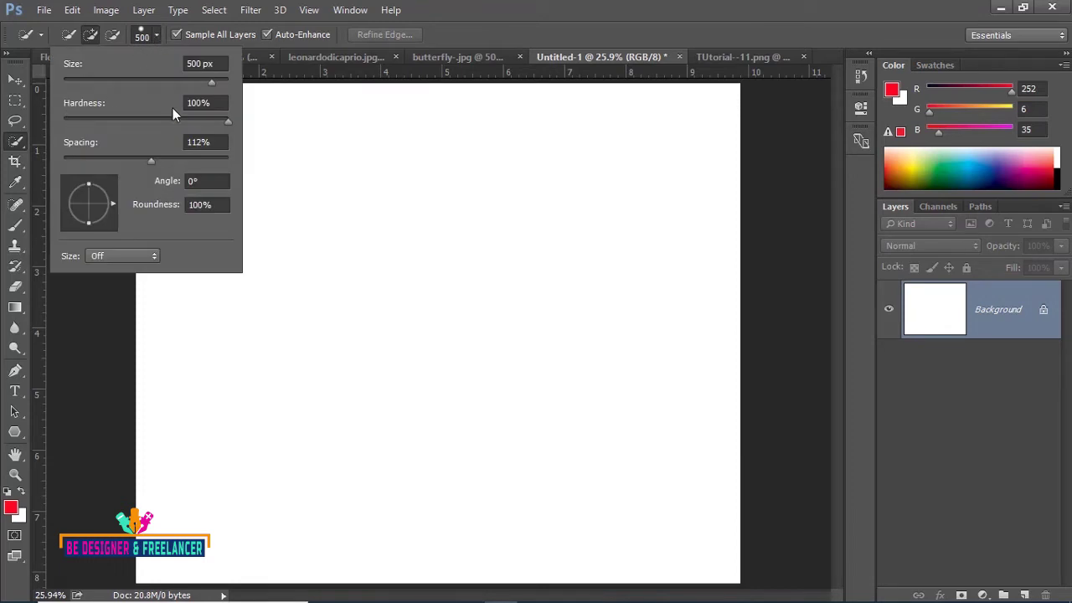
{"action": "left_click", "coordinate": [228, 122]}
{"action": "mouse_move", "coordinate": [151, 161]}
{"action": "left_mouse_down"}
{"action": "mouse_move", "coordinate": [223, 161]}
{"action": "mouse_move", "coordinate": [135, 159]}
{"action": "left_mouse_up"}
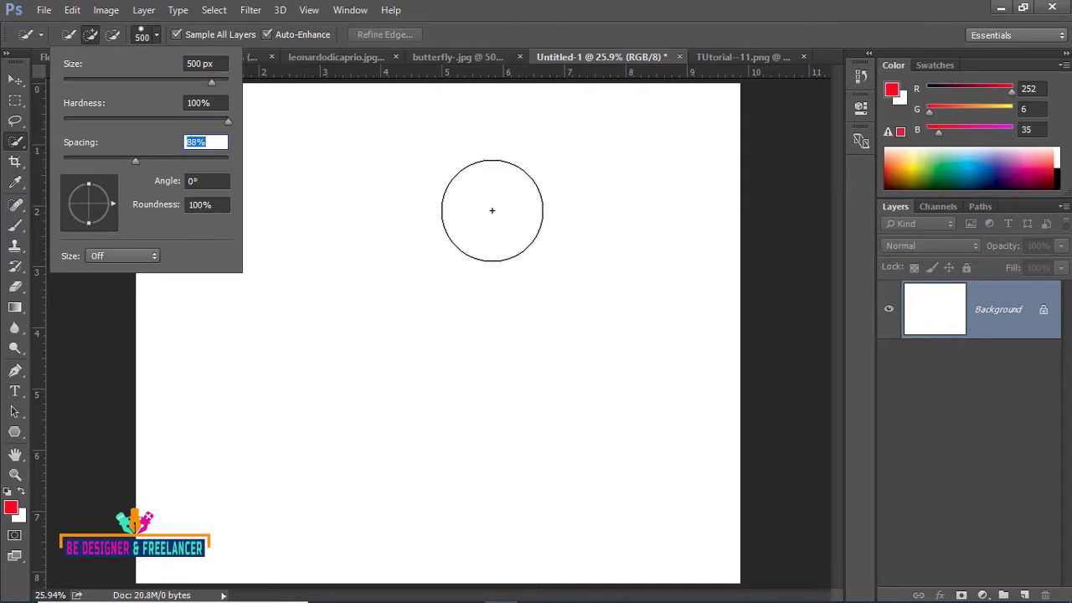
{"action": "left_click", "coordinate": [219, 206]}
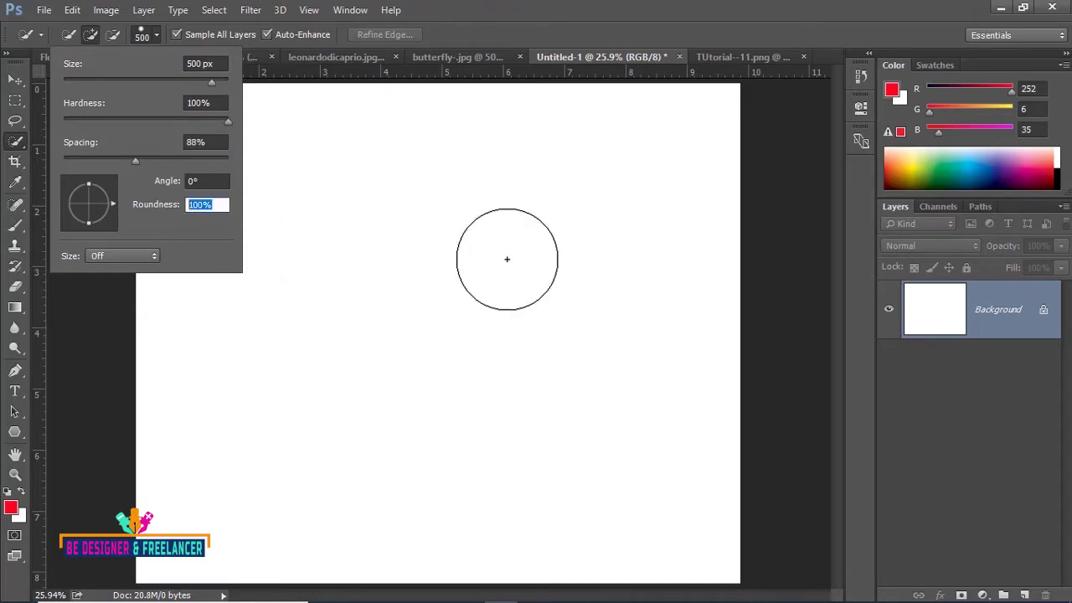
{"action": "type", "text": "50"}
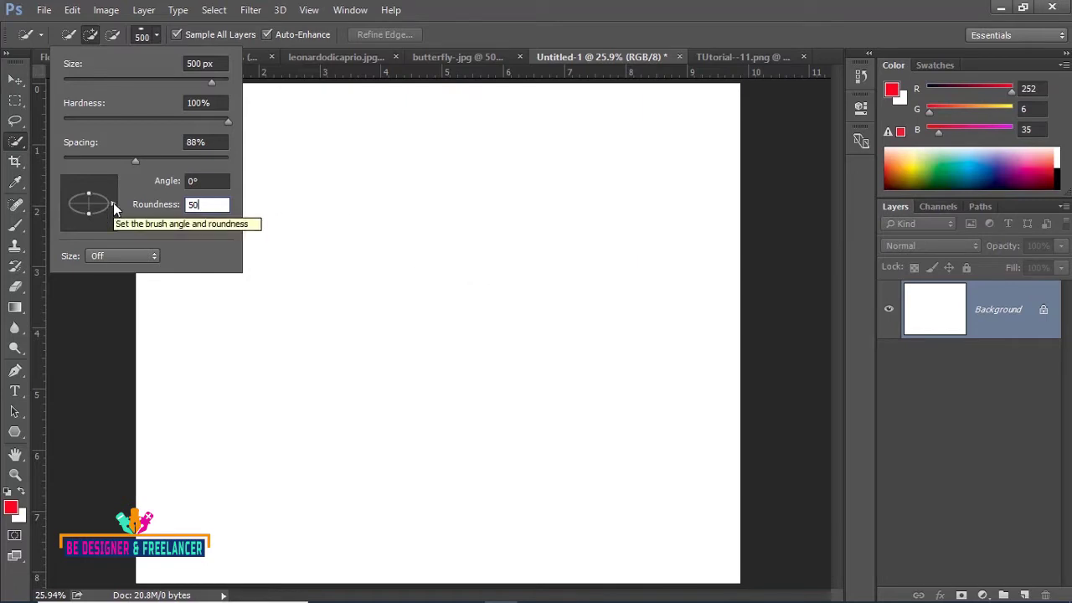
Rotate the tip to -90° and -92°, reset to 0° angle and 100 roundness, then test and deselect
{"action": "mouse_move", "coordinate": [113, 203]}
{"action": "left_mouse_down"}
{"action": "mouse_move", "coordinate": [96, 222]}
{"action": "mouse_move", "coordinate": [111, 208]}
{"action": "left_mouse_up"}
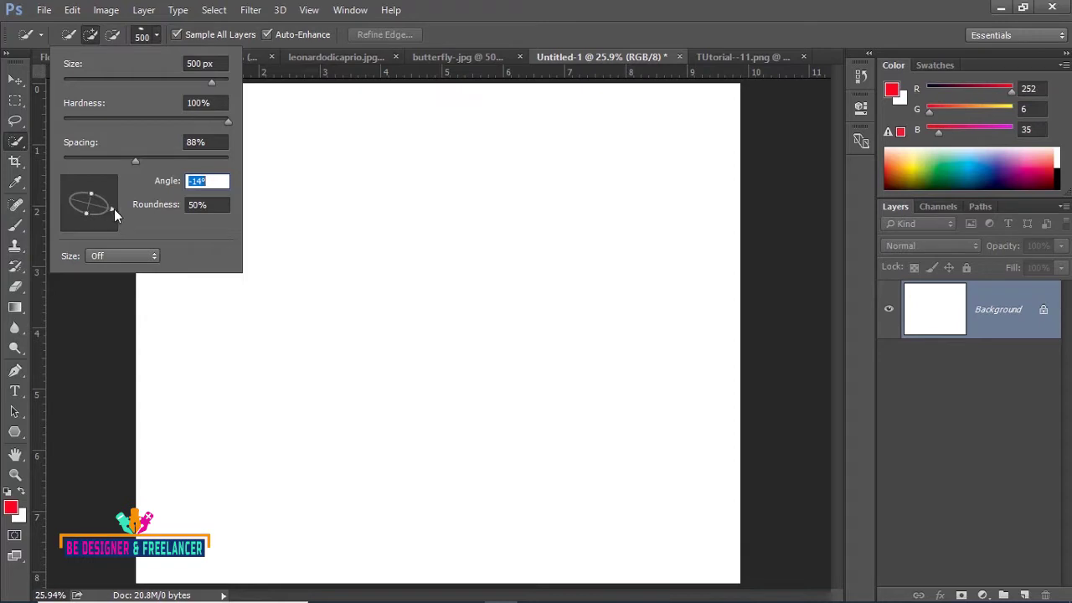
{"action": "type", "text": "-90"}
{"action": "key", "text": "Down"}
{"action": "key", "text": "Down"}
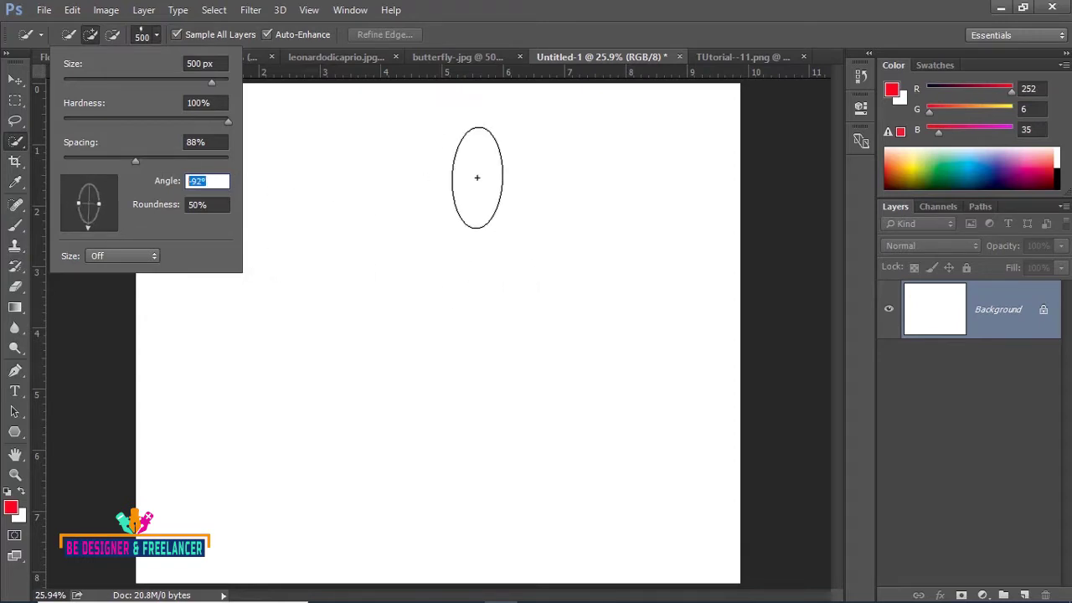
{"action": "type", "text": "0"}
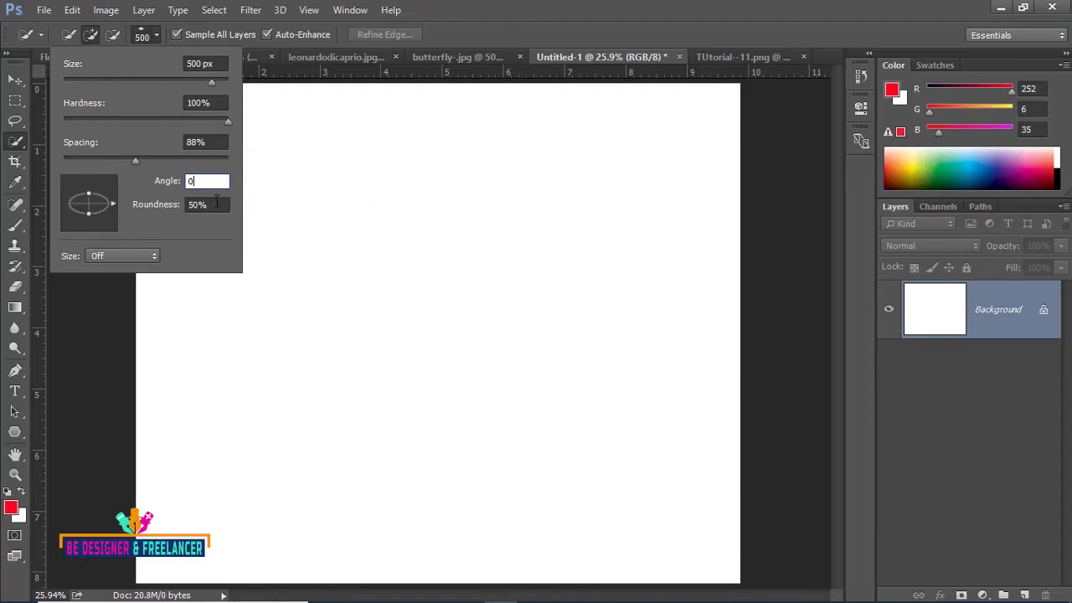
{"action": "key", "text": "Tab"}
{"action": "type", "text": "100"}
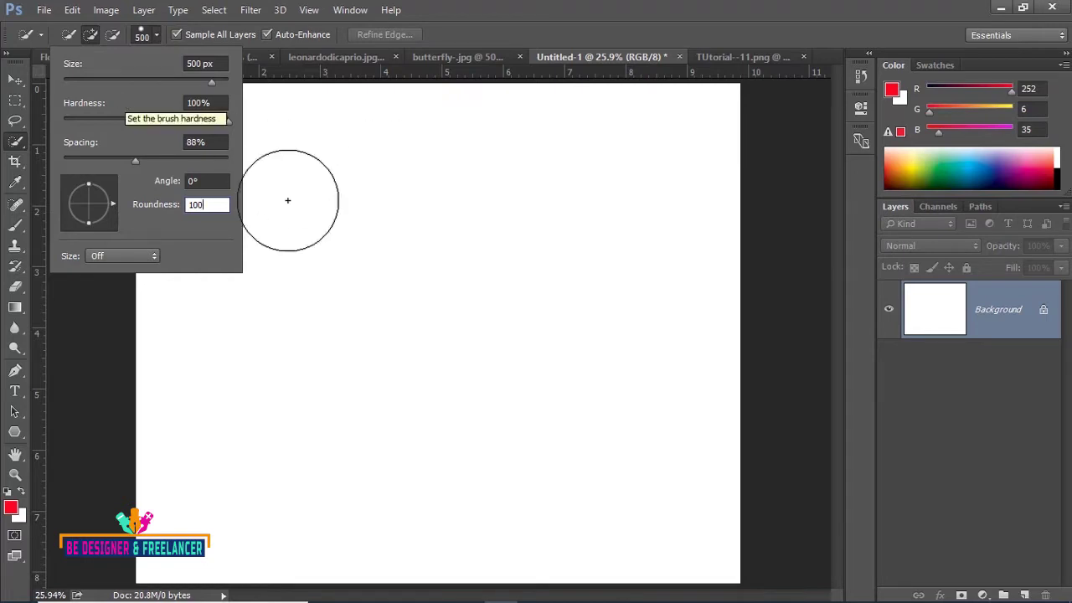
{"action": "left_click", "coordinate": [361, 179]}
{"action": "key", "text": "ctrl+d"}
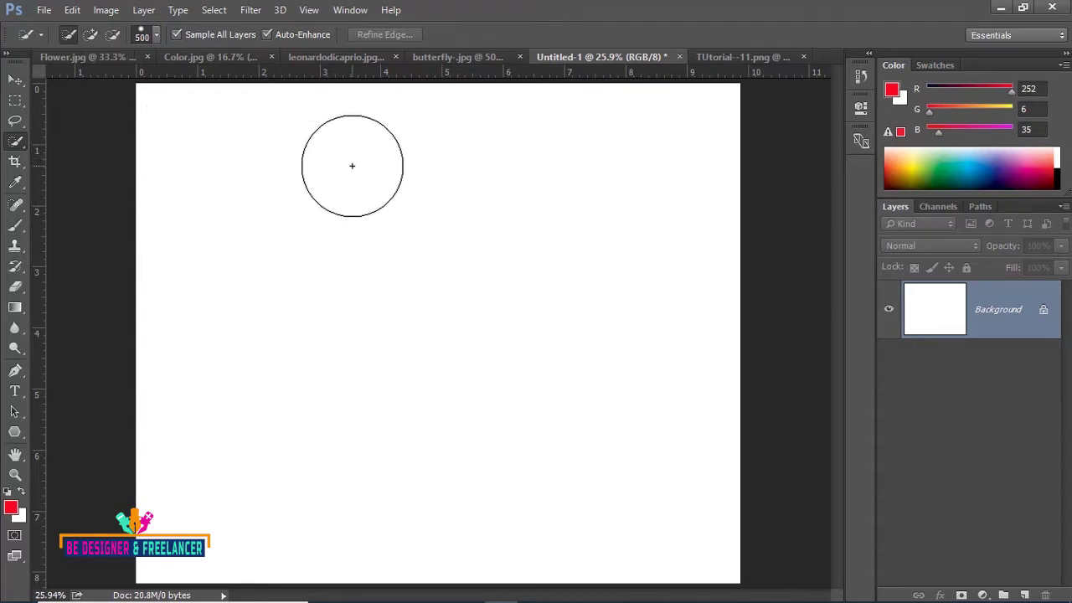
Show butterfly.jpg and drop the Quick Selection brush from 500 to 200 px
{"action": "left_click", "coordinate": [433, 59]}
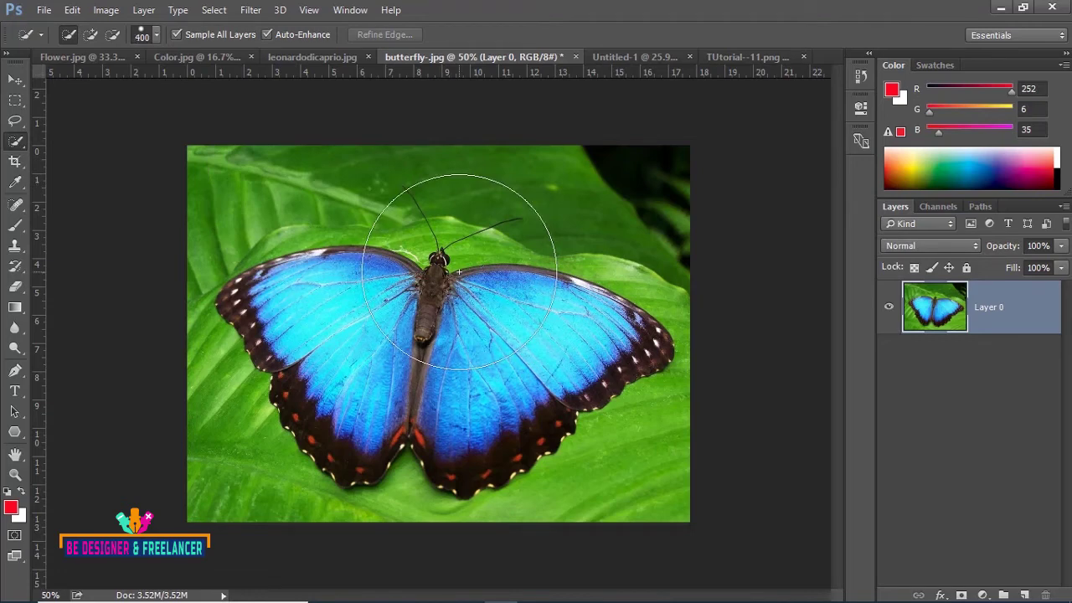
{"action": "key", "text": "bracketleft"}
{"action": "key", "text": "bracketleft"}
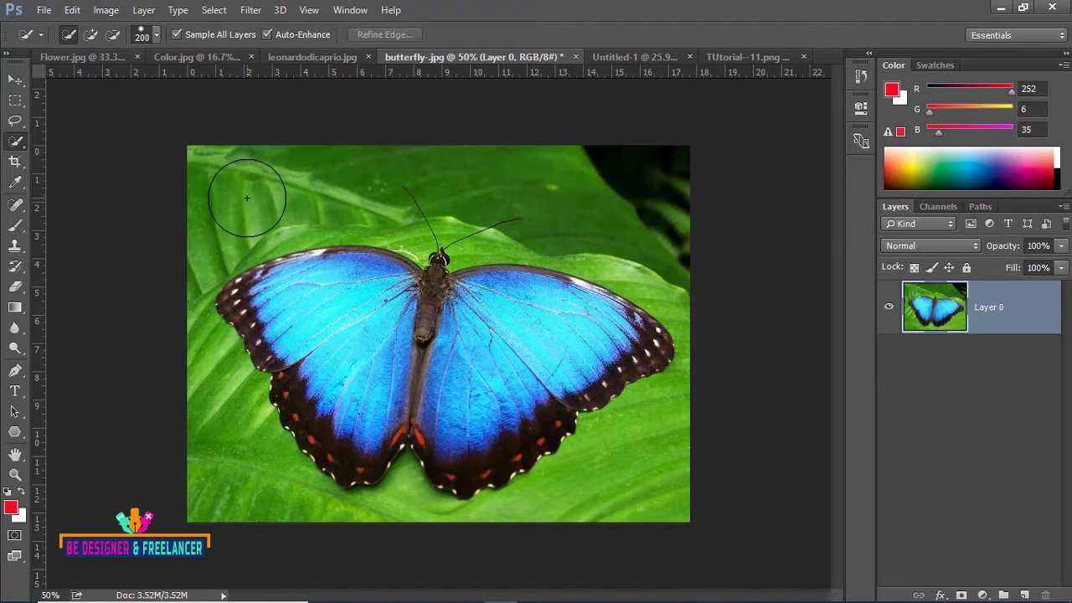
Select the upper-left, upper, upper-right, lower-right and lower-left leaf areas around the butterfly
{"action": "left_click", "coordinate": [247, 197]}
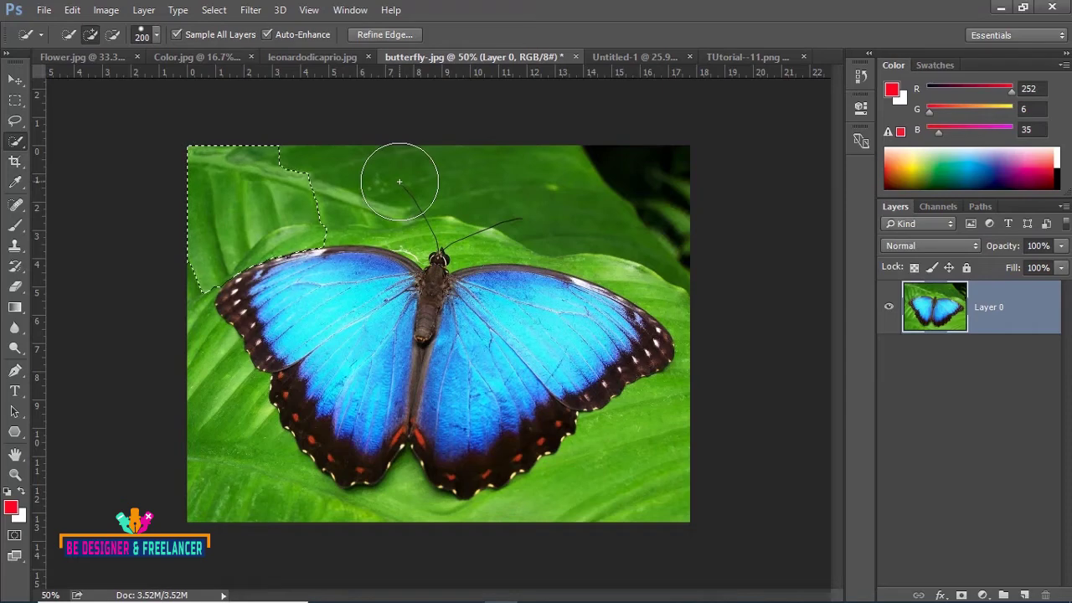
{"action": "left_click_drag", "start_coordinate": [400, 181], "coordinate": [366, 185]}
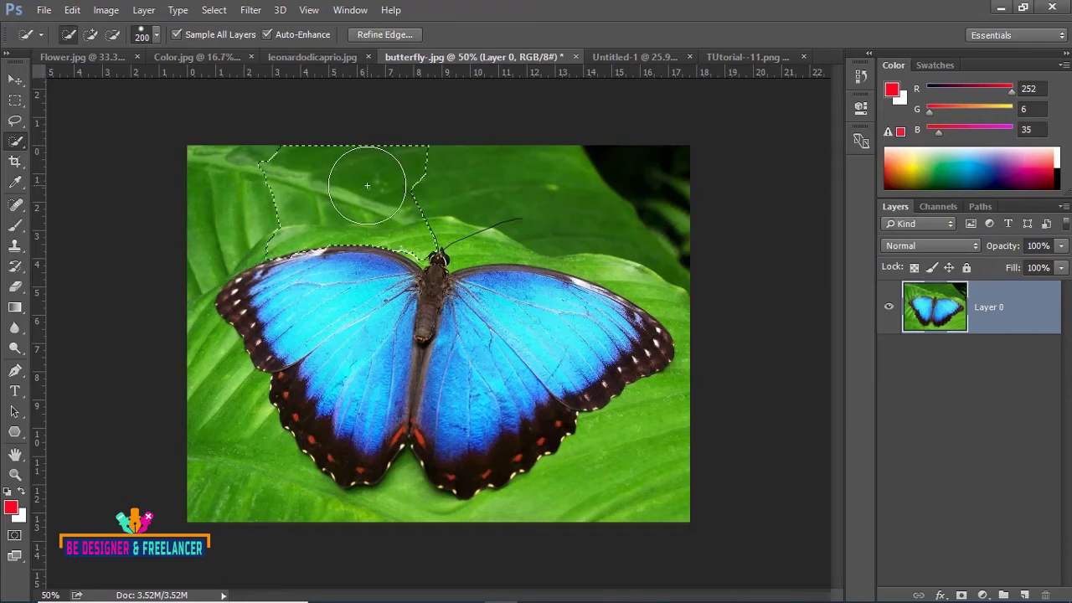
{"action": "left_click", "coordinate": [466, 185]}
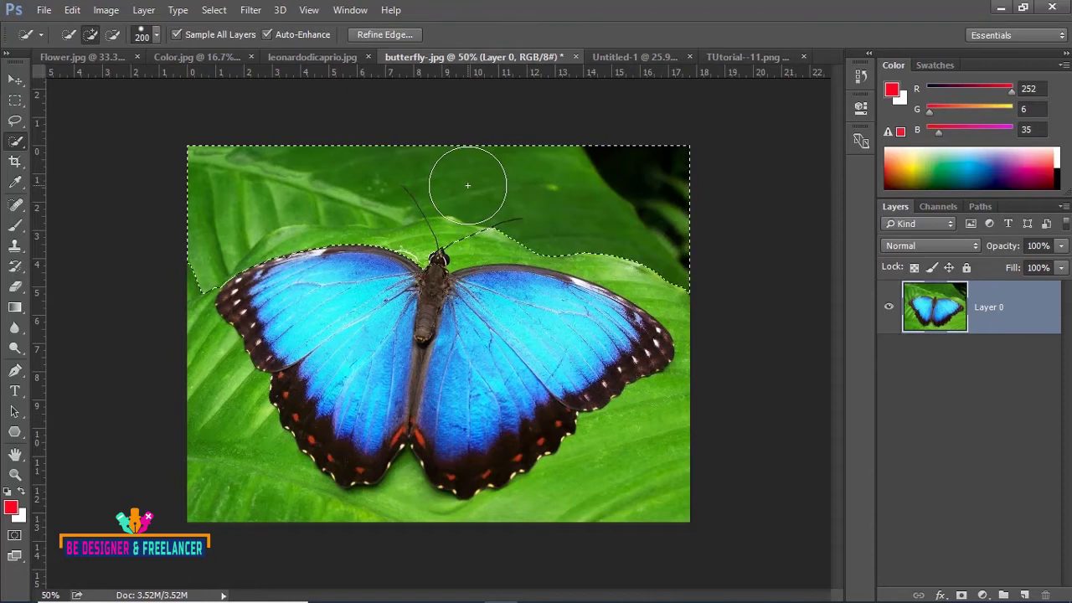
{"action": "left_click", "coordinate": [651, 446]}
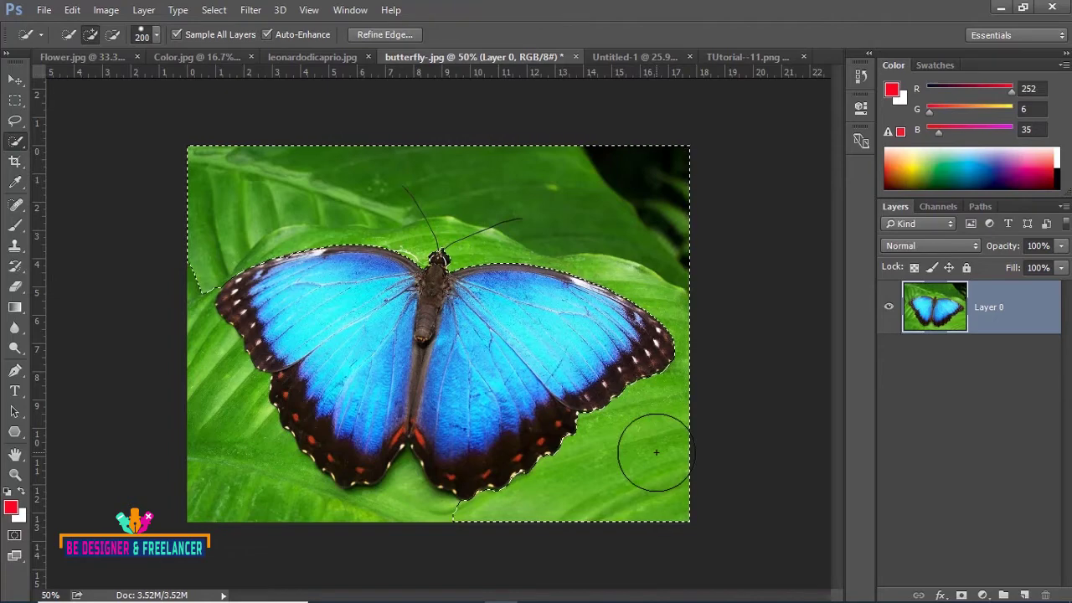
{"action": "left_click", "coordinate": [246, 475]}
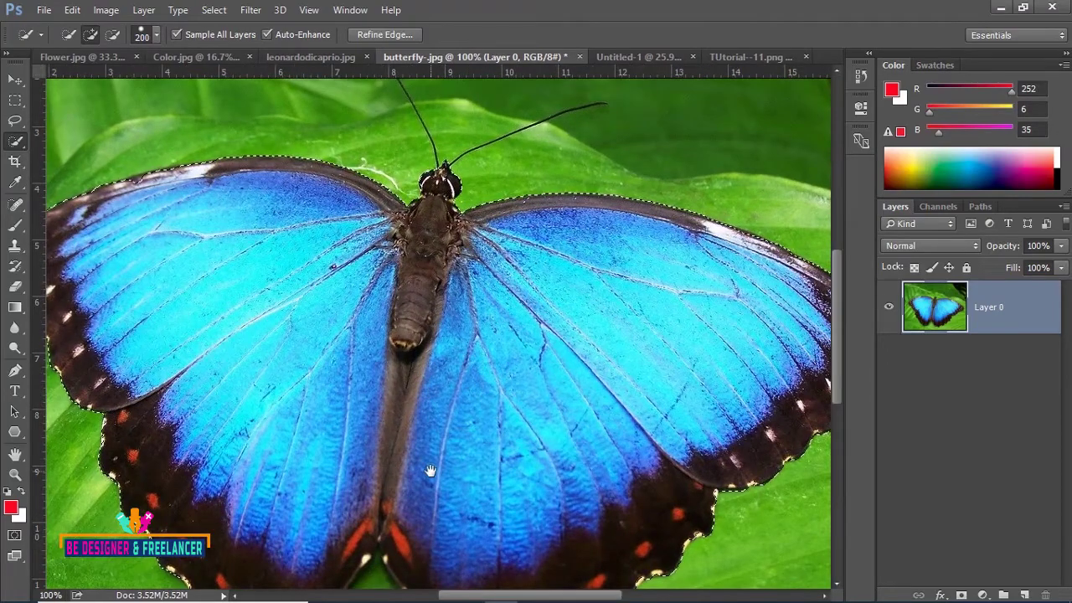
Shrink the brush to 100 and click below the wing so the selection hugs its edge
{"action": "left_click_drag", "start_coordinate": [367, 484], "coordinate": [413, 192]}
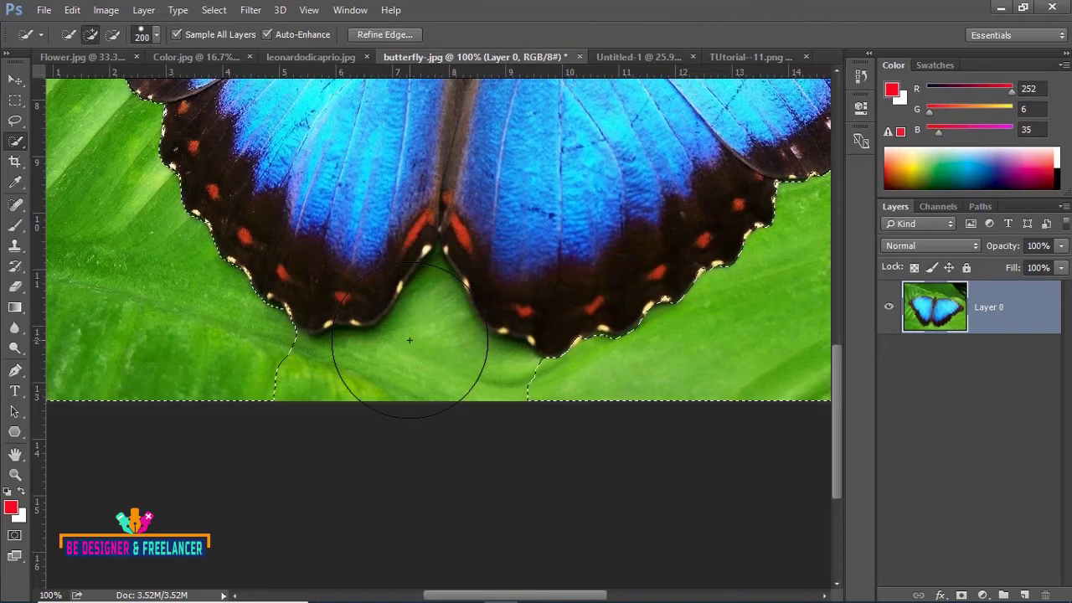
{"action": "key", "text": "bracketleft"}
{"action": "key", "text": "bracketleft"}
{"action": "key", "text": "bracketleft"}
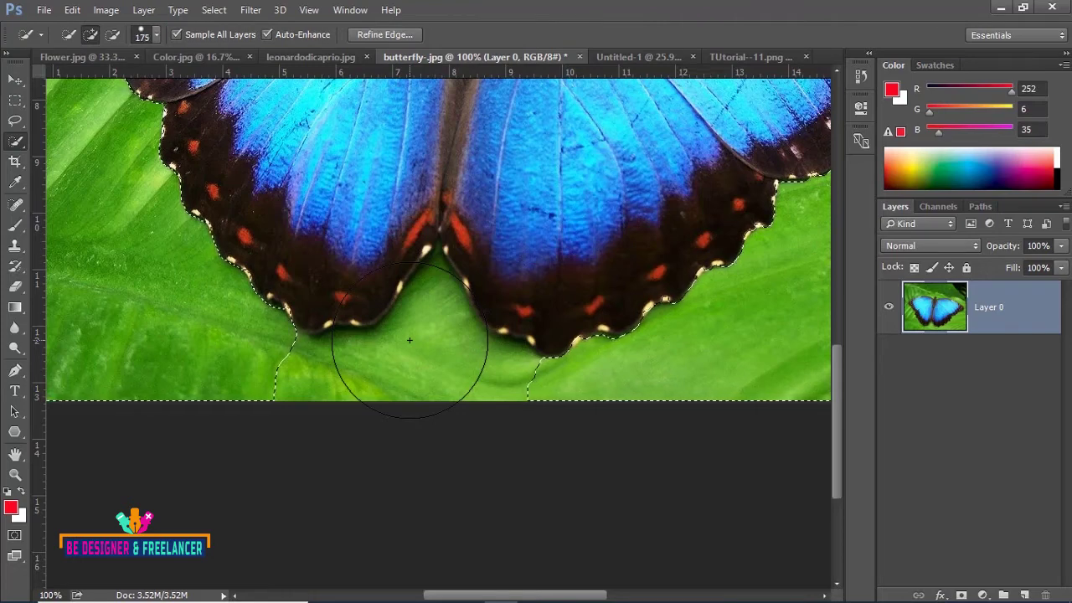
{"action": "key", "text": "bracketleft"}
{"action": "left_click", "coordinate": [432, 355]}
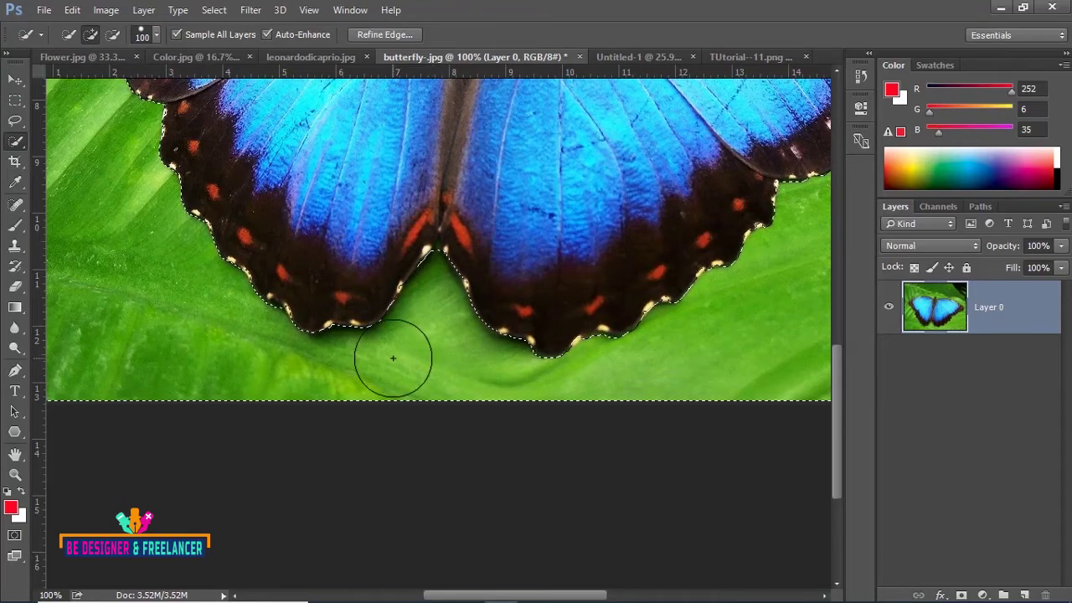
{"action": "key", "text": "ctrl+minus"}
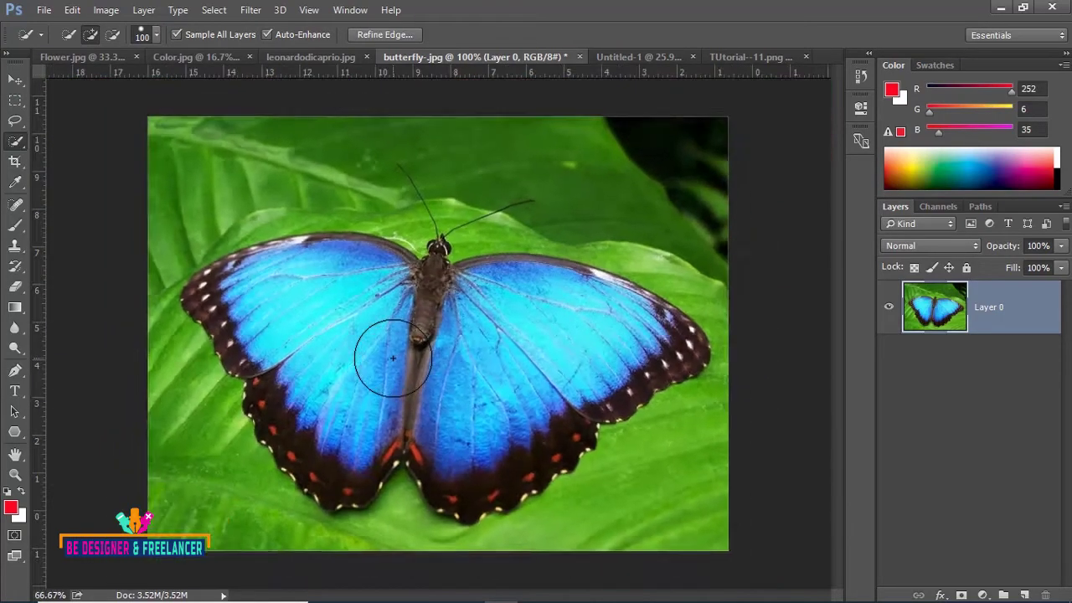
{"action": "key", "text": "ctrl+minus"}
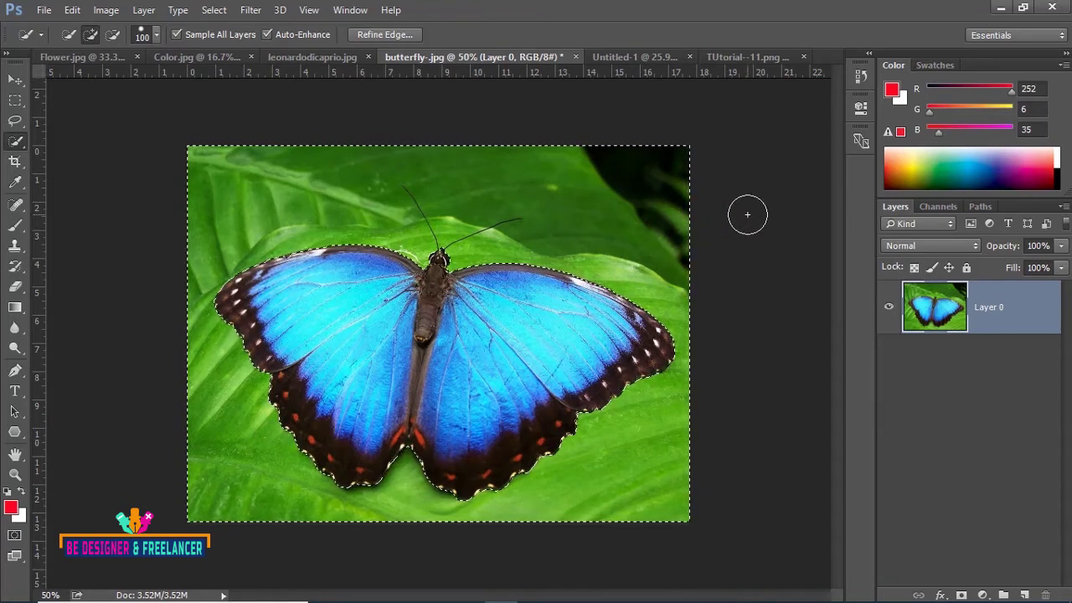
{"action": "key", "text": "alt+BackSpace"}
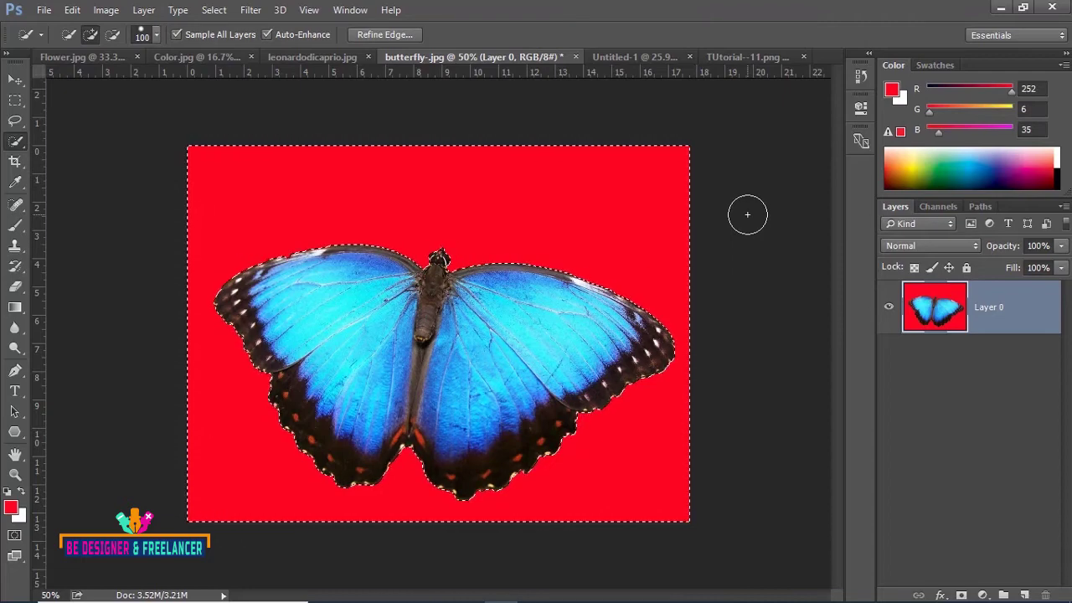
{"action": "key", "text": "Delete"}
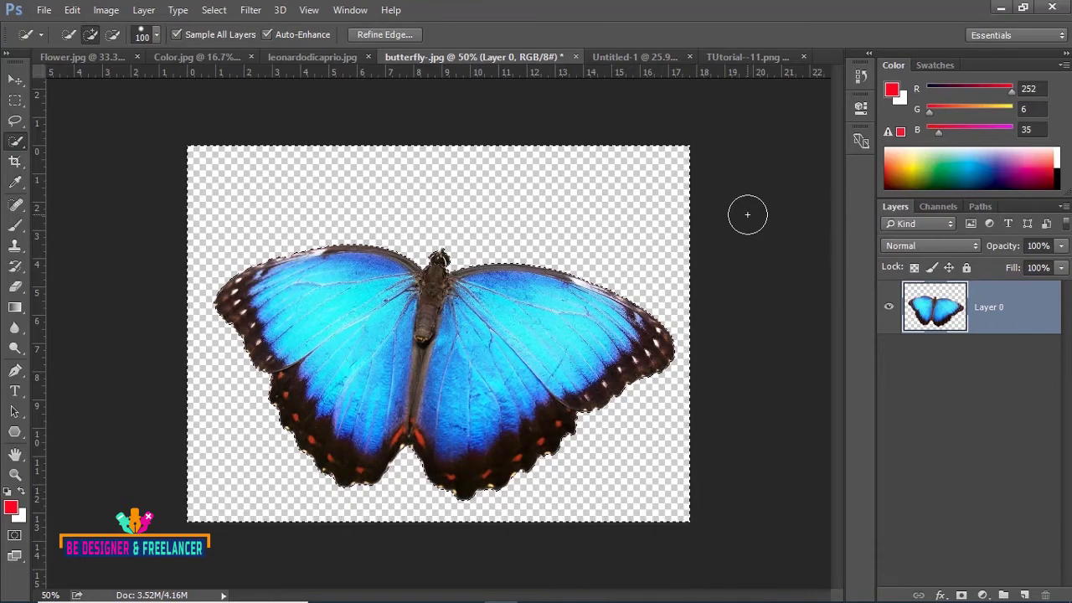
{"action": "key", "text": "ctrl+alt+z"}
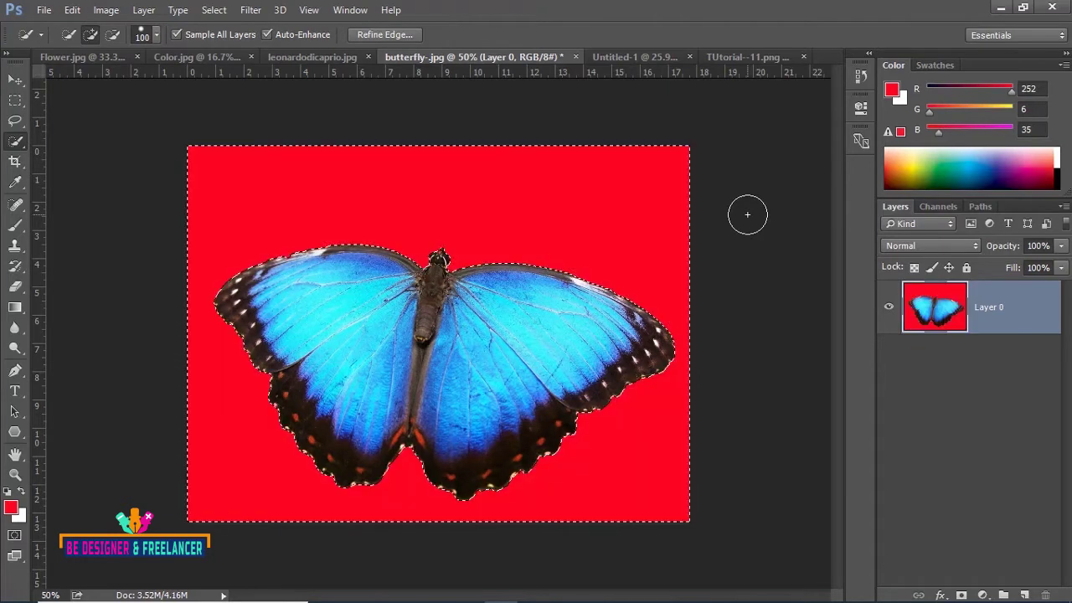
{"action": "key", "text": "ctrl+alt+z"}
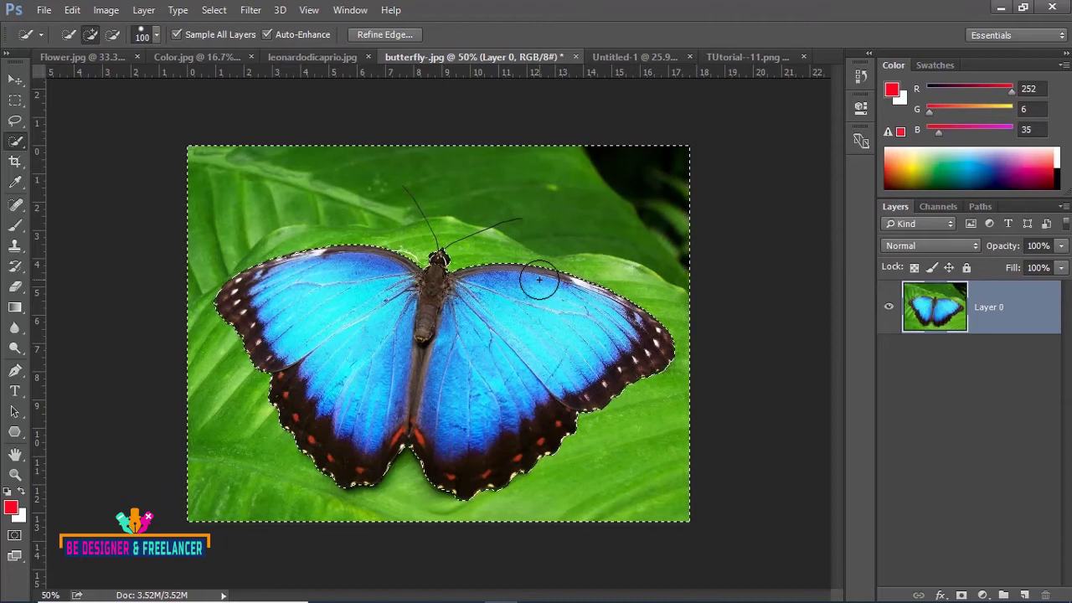
Invert the selection with Select > Inverse so the butterfly is selected, not the leaves
{"action": "right_click", "coordinate": [539, 280]}
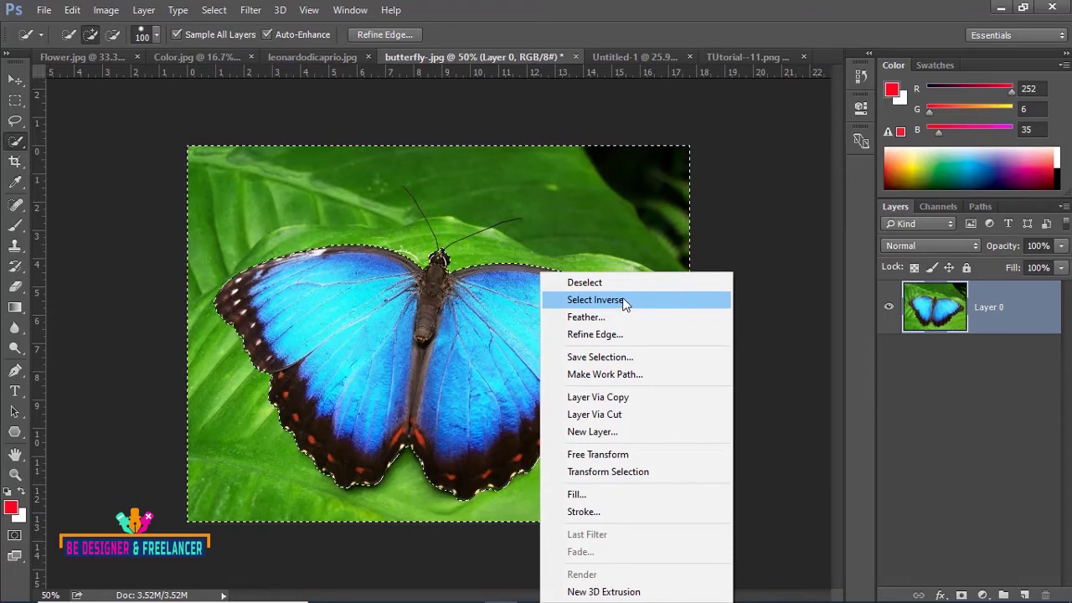
{"action": "left_click", "coordinate": [220, 17]}
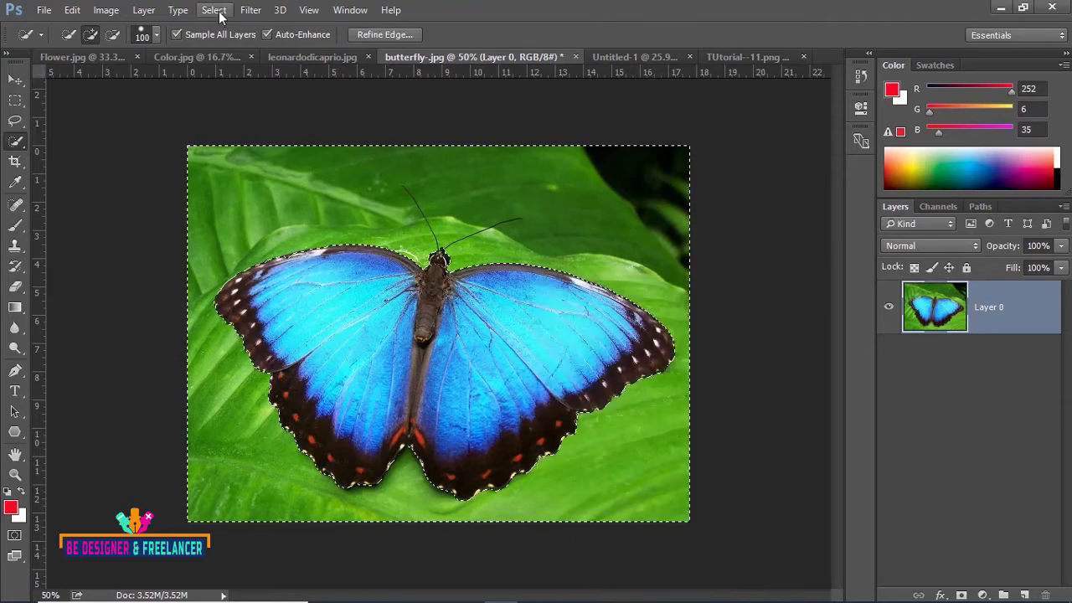
{"action": "left_click", "coordinate": [219, 13]}
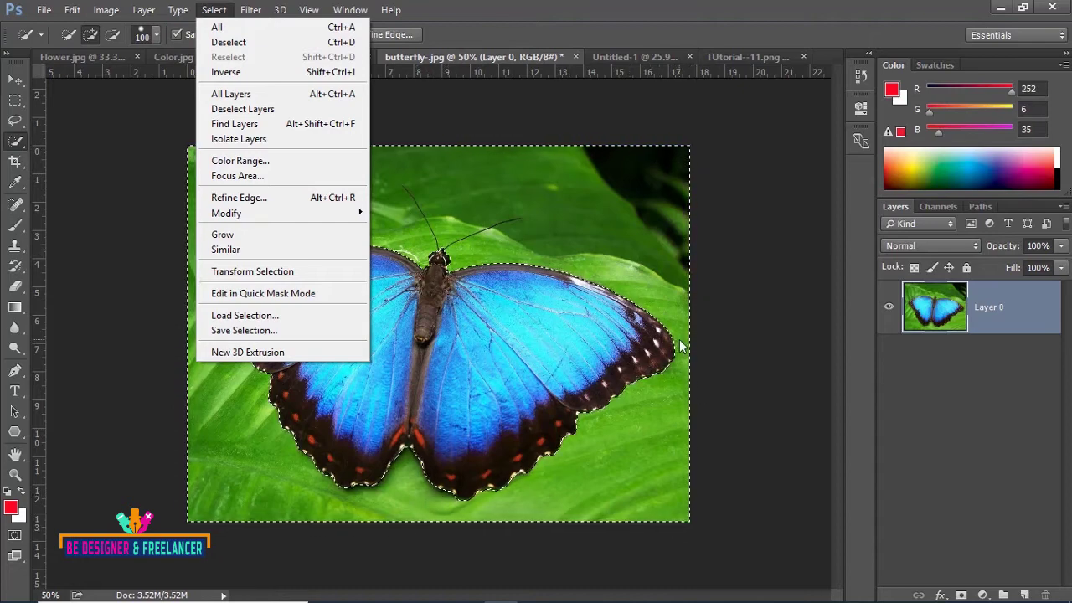
{"action": "left_click", "coordinate": [224, 74]}
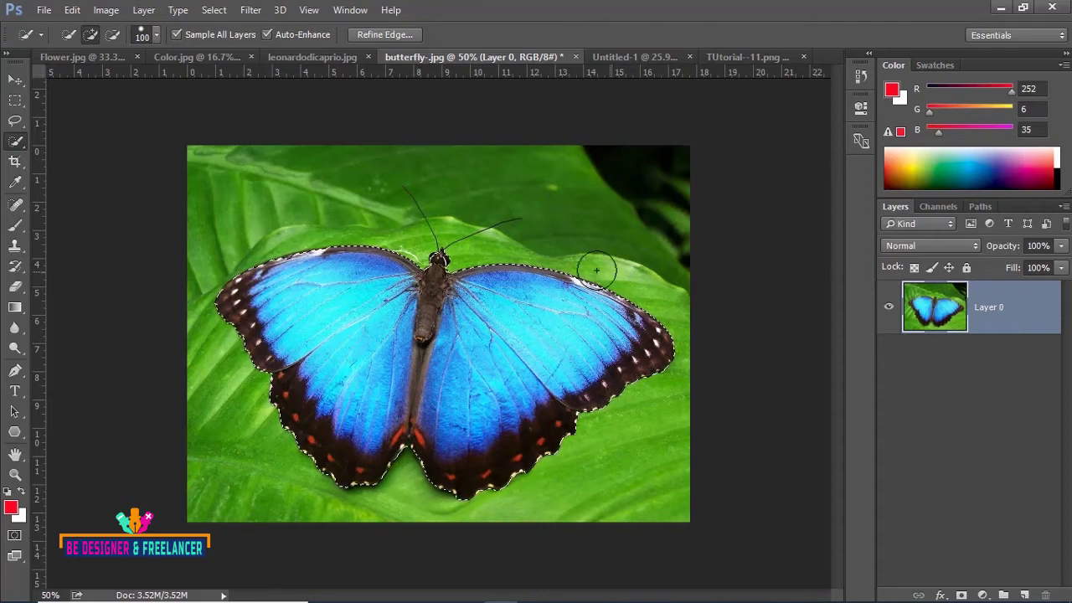
Paste the butterfly into Untitled-1, undo the paste, and return to butterfly.jpg
{"action": "left_click", "coordinate": [614, 56]}
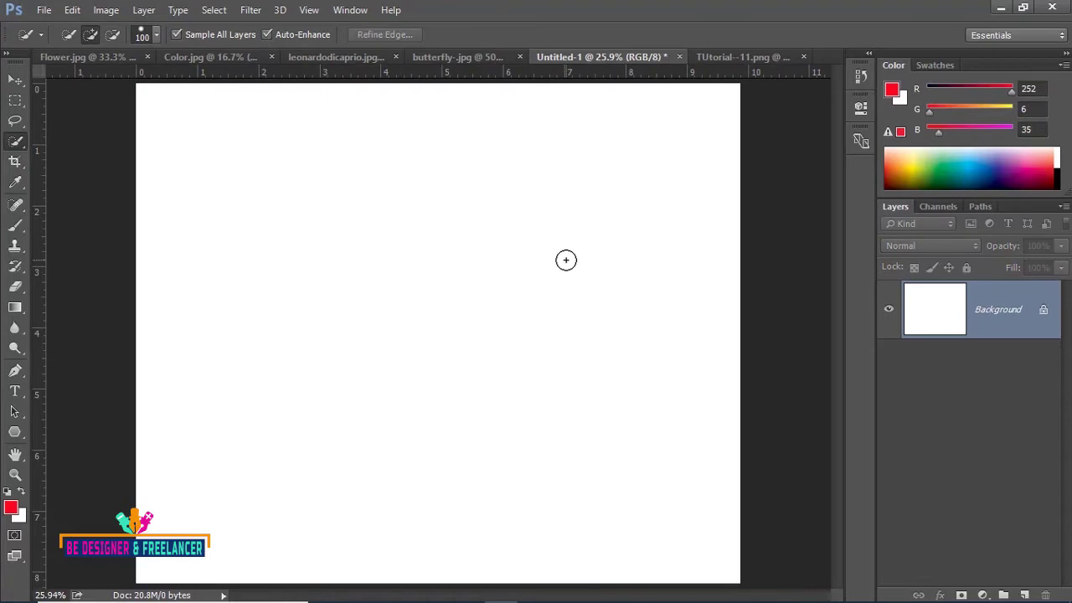
{"action": "key", "text": "ctrl+v"}
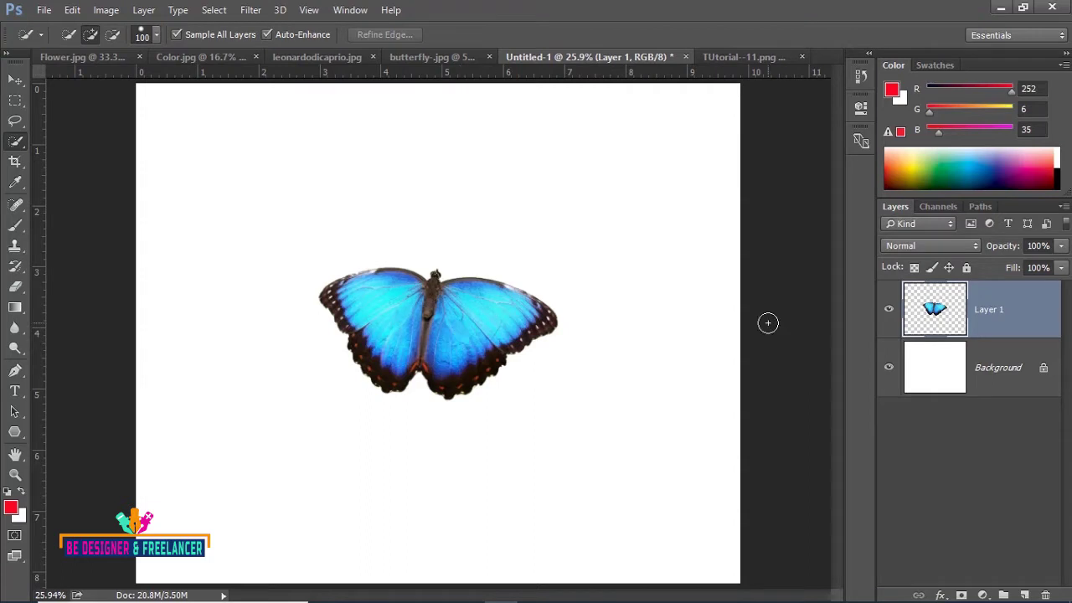
{"action": "key", "text": "ctrl+z"}
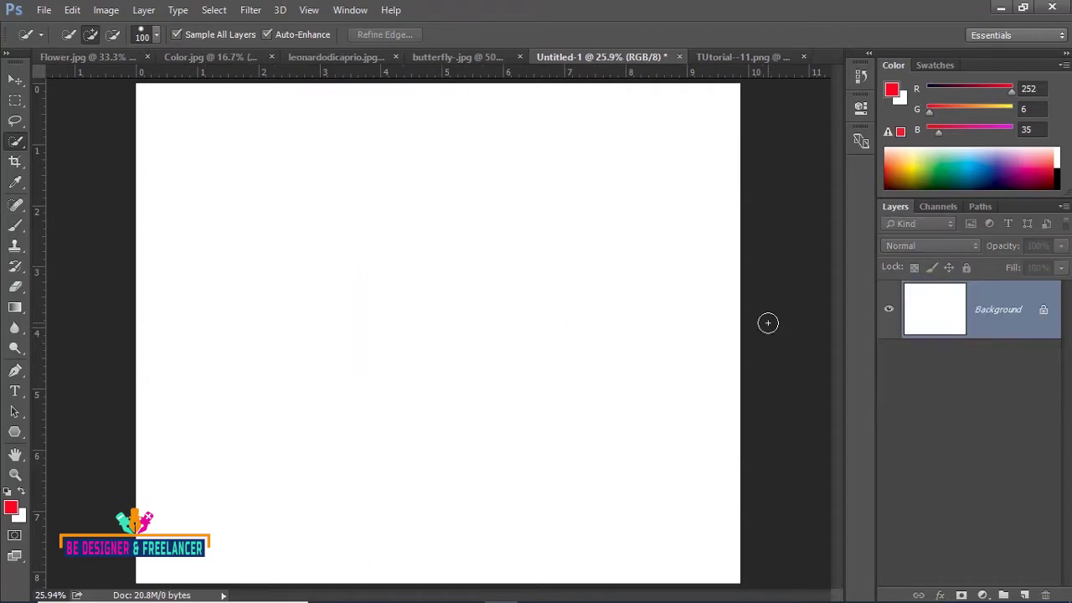
{"action": "left_click", "coordinate": [424, 52]}
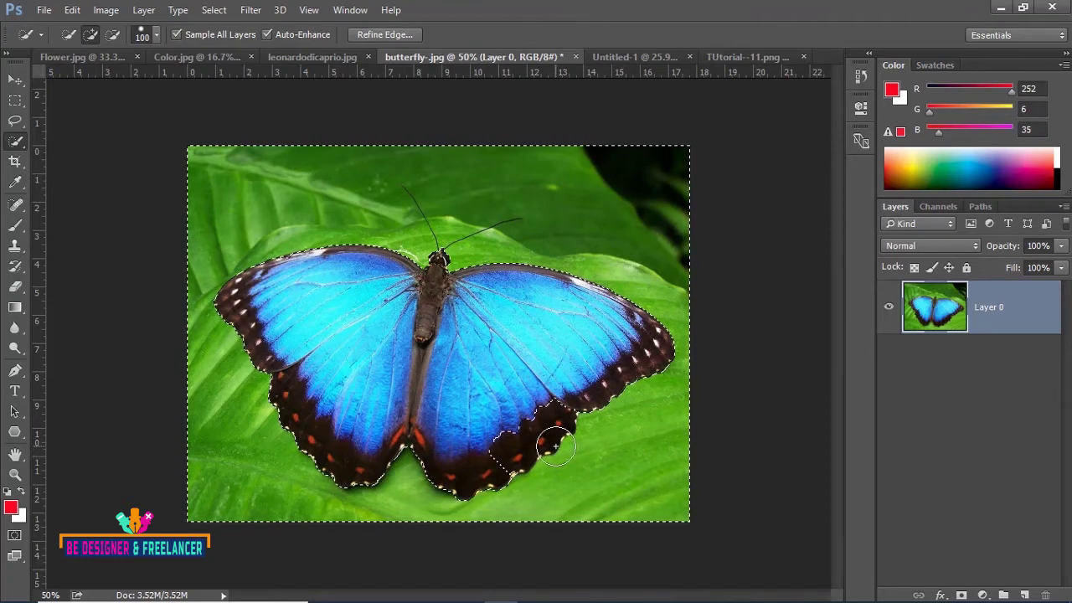
Extend the selection over the lower right wing, then trial-delete it and restore the background
{"action": "mouse_move", "coordinate": [544, 424]}
{"action": "left_mouse_down"}
{"action": "mouse_move", "coordinate": [500, 441]}
{"action": "mouse_move", "coordinate": [577, 445]}
{"action": "left_mouse_up"}
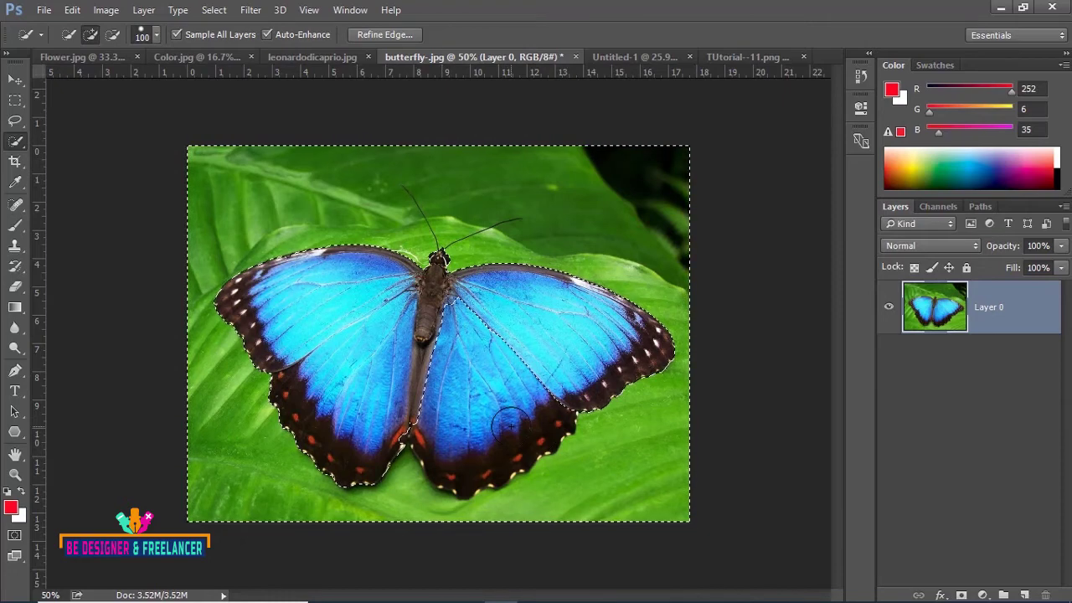
{"action": "key", "text": "Delete"}
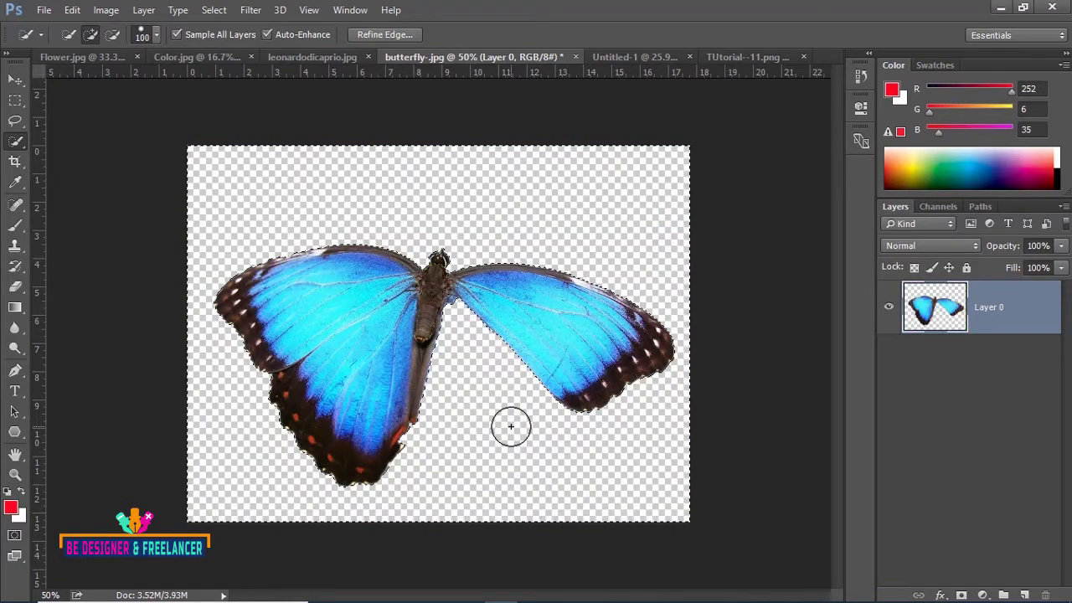
{"action": "key", "text": "ctrl+z"}
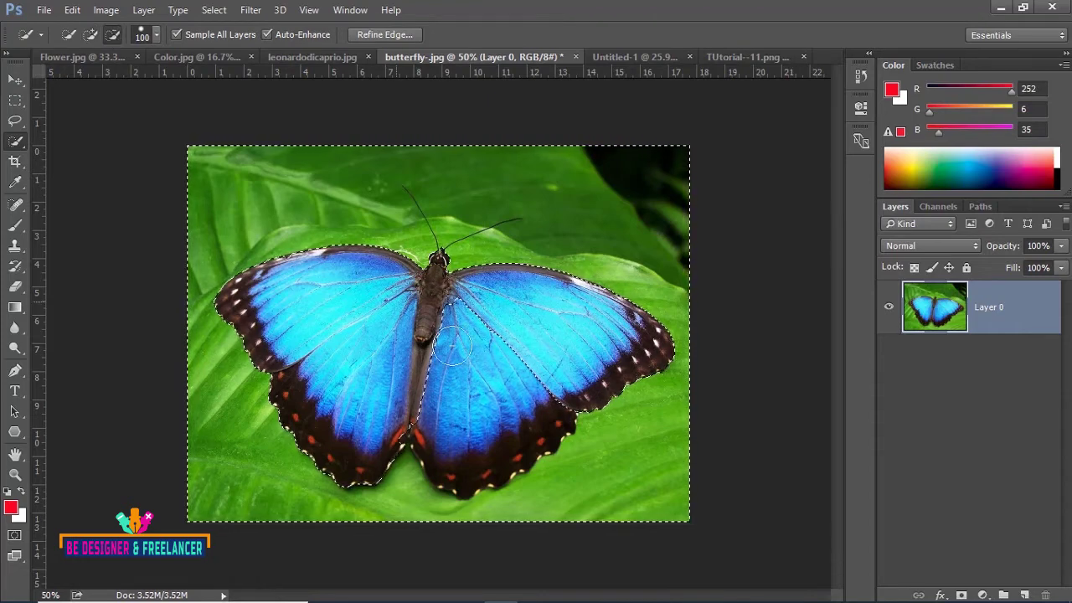
Switch the Quick Selection tool from Add to Subtract from selection mode
{"action": "left_click", "coordinate": [95, 35]}
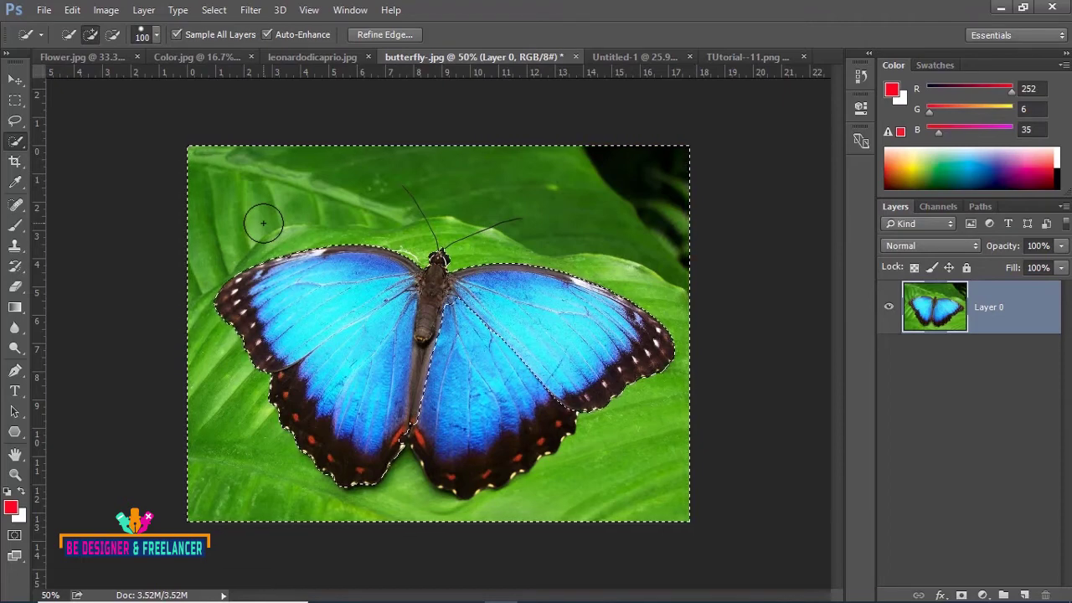
{"action": "left_click", "coordinate": [113, 37]}
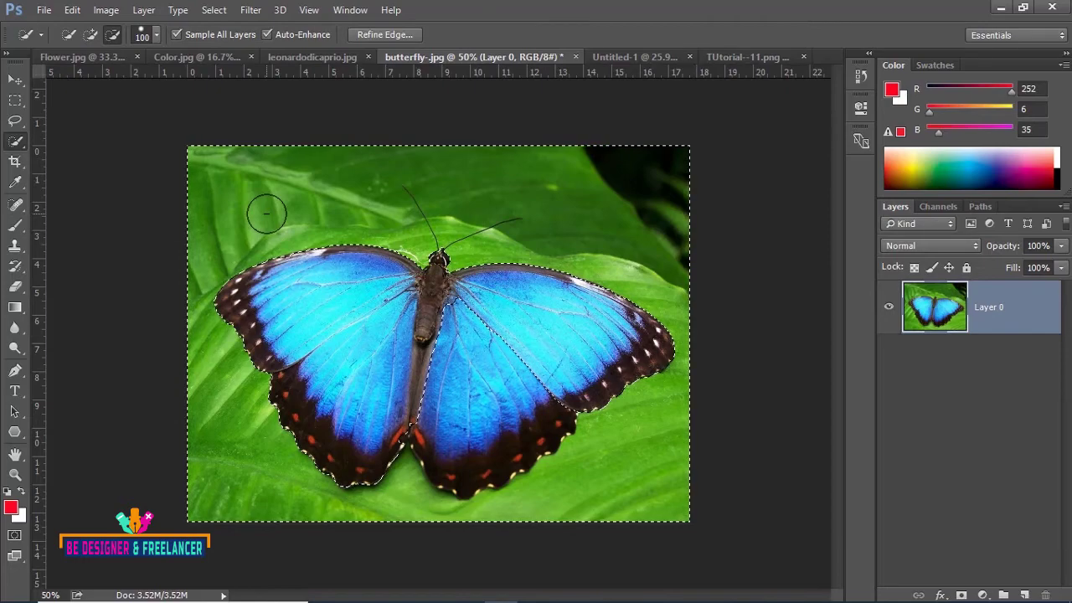
Subtract the right wing from the selection while zoomed in, undoing an accidental deselect
{"action": "key", "text": "ctrl+plus"}
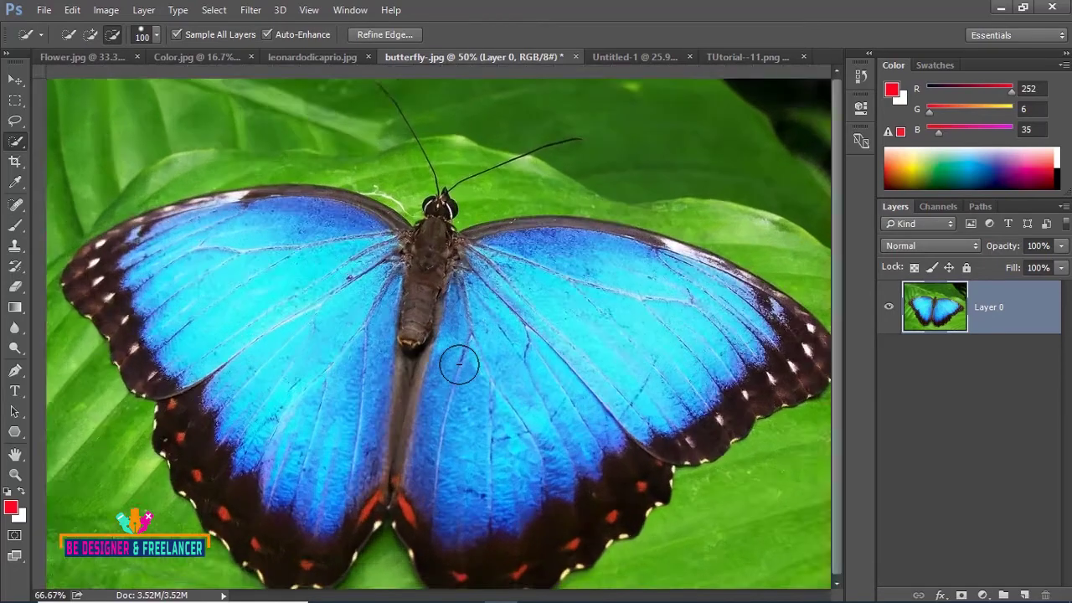
{"action": "key", "text": "ctrl+plus"}
{"action": "mouse_move", "coordinate": [486, 326]}
{"action": "left_mouse_down"}
{"action": "mouse_move", "coordinate": [536, 404]}
{"action": "mouse_move", "coordinate": [508, 334]}
{"action": "mouse_move", "coordinate": [545, 370]}
{"action": "mouse_move", "coordinate": [531, 455]}
{"action": "mouse_move", "coordinate": [472, 477]}
{"action": "left_mouse_up"}
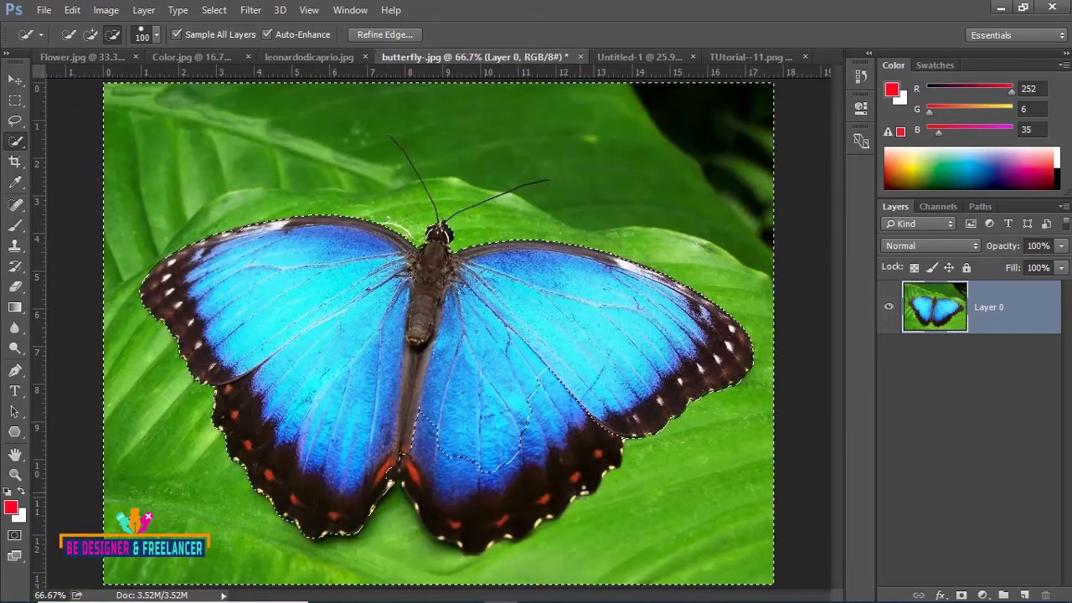
{"action": "mouse_move", "coordinate": [557, 439]}
{"action": "left_mouse_down"}
{"action": "mouse_move", "coordinate": [530, 478]}
{"action": "mouse_move", "coordinate": [491, 497]}
{"action": "mouse_move", "coordinate": [447, 491]}
{"action": "mouse_move", "coordinate": [509, 498]}
{"action": "mouse_move", "coordinate": [594, 455]}
{"action": "mouse_move", "coordinate": [541, 450]}
{"action": "mouse_move", "coordinate": [530, 434]}
{"action": "left_mouse_up"}
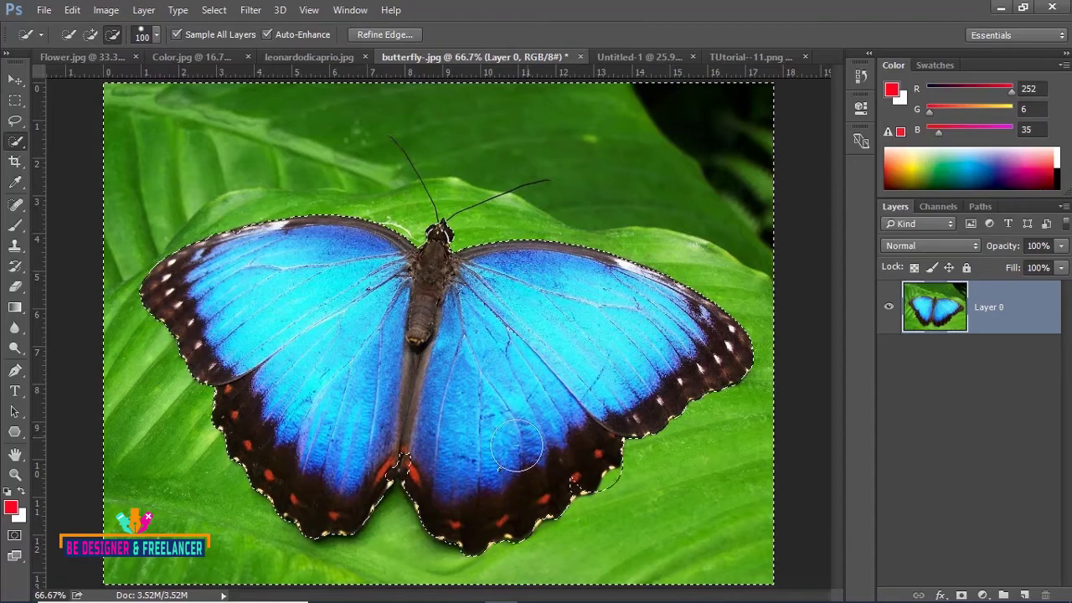
{"action": "key", "text": "ctrl+d"}
{"action": "key", "text": "ctrl+plus"}
{"action": "key", "text": "ctrl+z"}
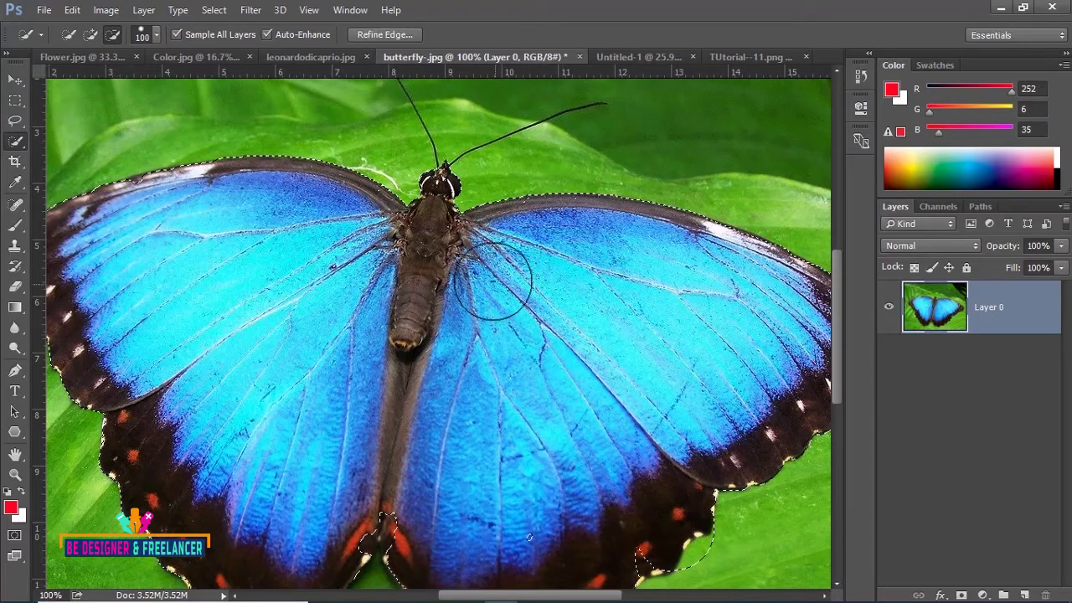
{"action": "scroll", "coordinate": [530, 324], "scroll_direction": "down", "scroll_amount": 2}
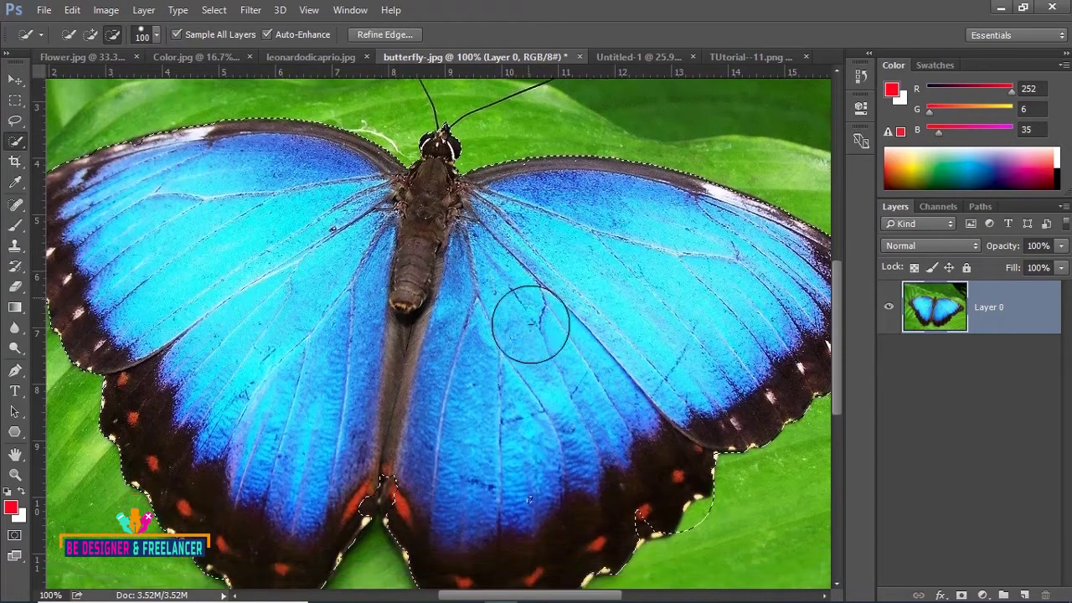
{"action": "scroll", "coordinate": [534, 344], "scroll_direction": "down", "scroll_amount": 2}
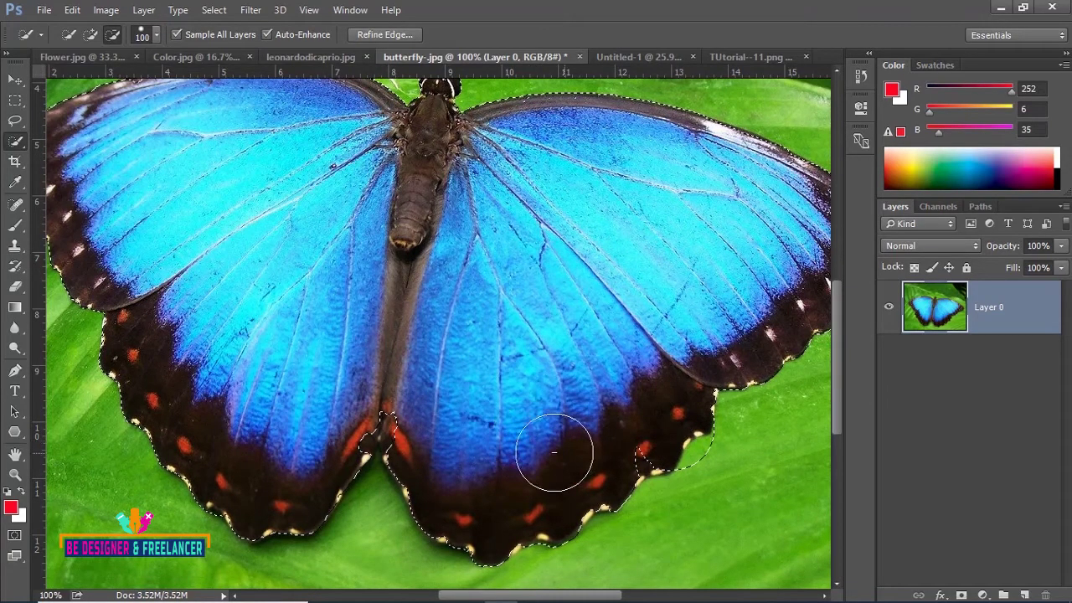
Shrink the brush and subtract the small blob between the wings from the selection
{"action": "scroll", "coordinate": [549, 449], "scroll_direction": "up", "scroll_amount": 1}
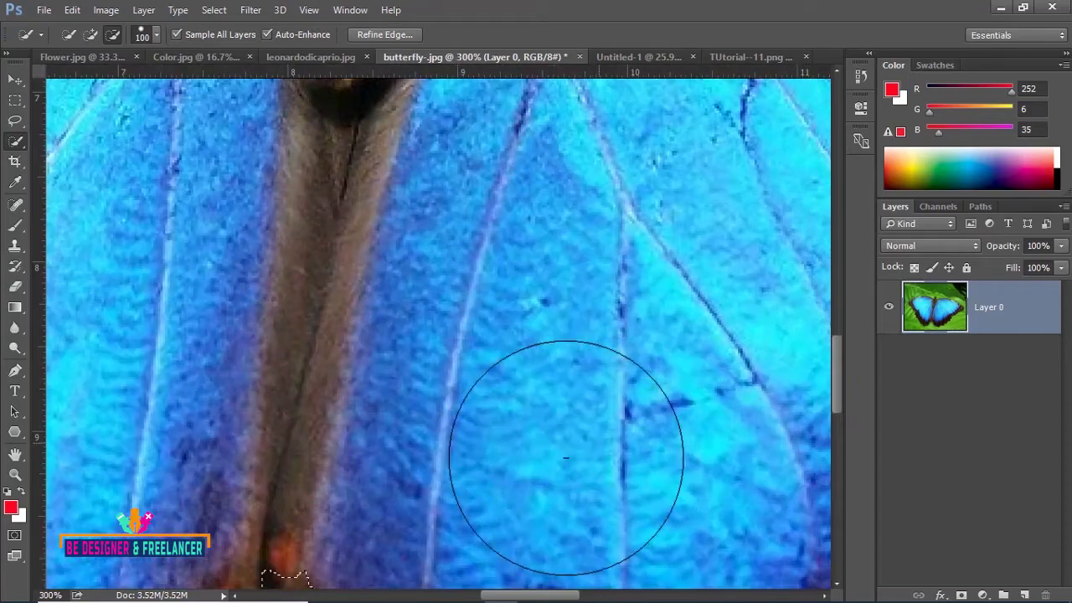
{"action": "scroll", "coordinate": [438, 364], "scroll_direction": "down", "scroll_amount": 5}
{"action": "left_click_drag", "start_coordinate": [419, 289], "coordinate": [445, 324]}
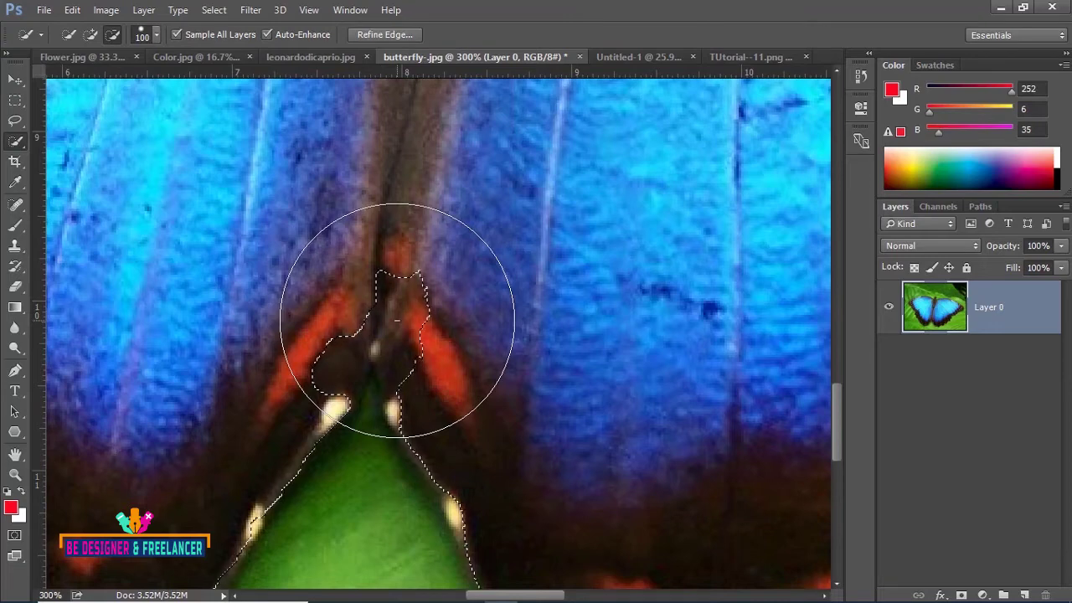
{"action": "key", "text": "bracketleft"}
{"action": "key", "text": "bracketleft"}
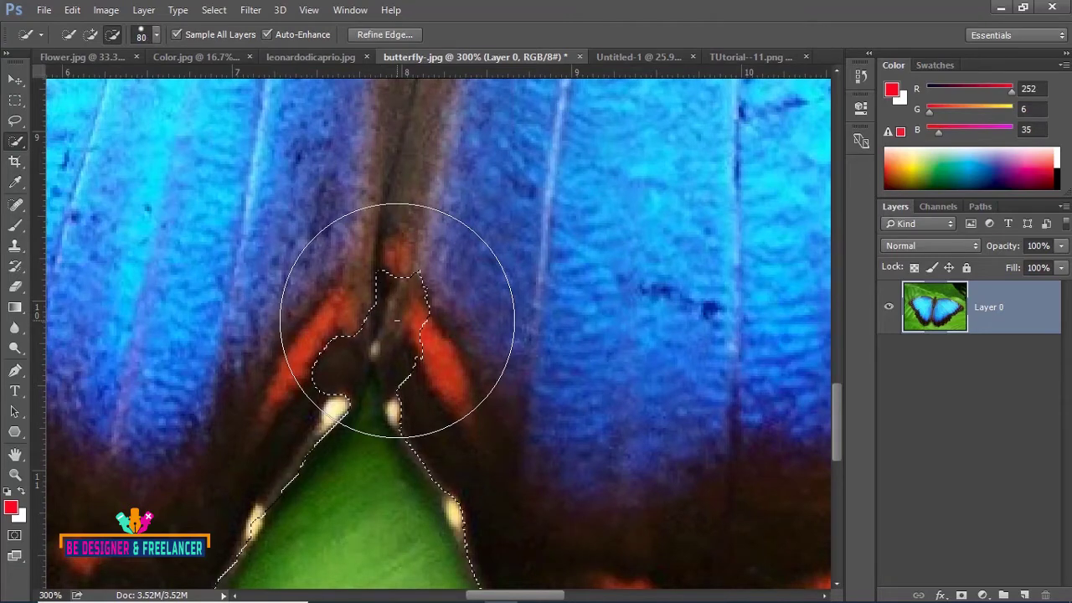
{"action": "key", "text": "ctrl+z"}
{"action": "key", "text": "bracketleft"}
{"action": "key", "text": "bracketleft"}
{"action": "key", "text": "bracketleft"}
{"action": "key", "text": "bracketleft"}
{"action": "key", "text": "bracketleft"}
{"action": "key", "text": "bracketleft"}
{"action": "key", "text": "bracketleft"}
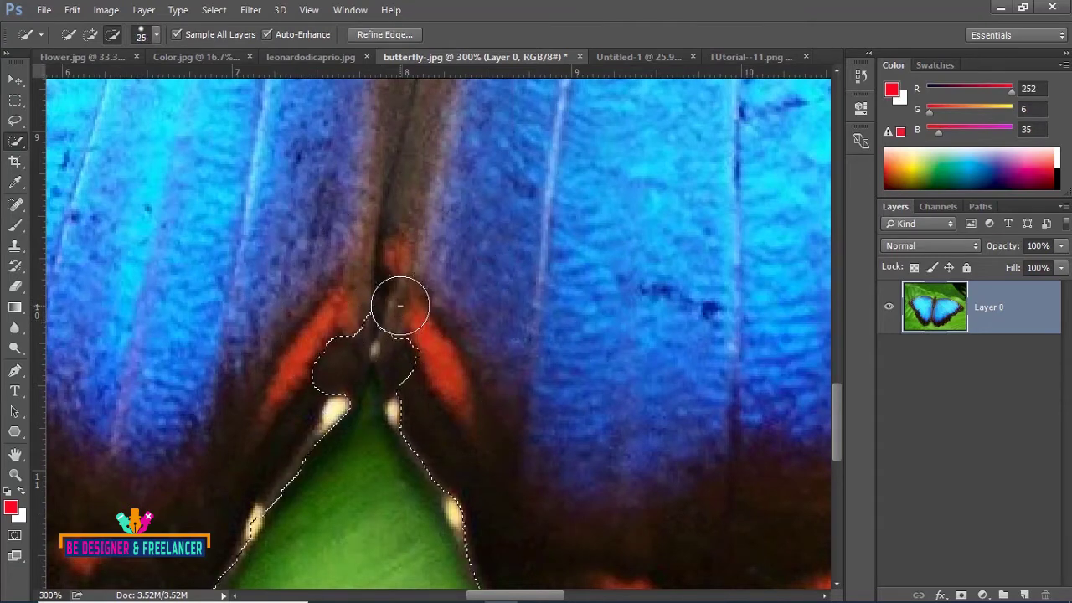
{"action": "left_click_drag", "start_coordinate": [400, 305], "coordinate": [348, 366]}
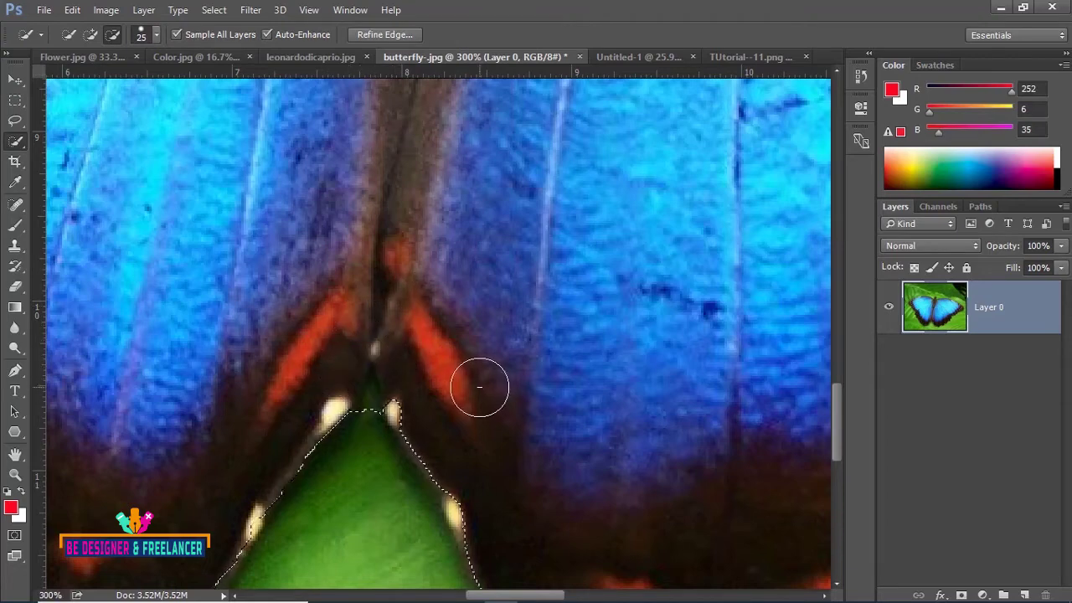
Subtract the stray selection bump around the red wing spot, then zoom back out
{"action": "mouse_move", "coordinate": [614, 421]}
{"action": "left_mouse_down"}
{"action": "mouse_move", "coordinate": [524, 309]}
{"action": "mouse_move", "coordinate": [441, 254]}
{"action": "left_mouse_up"}
{"action": "left_click_drag", "start_coordinate": [402, 412], "coordinate": [216, 469]}
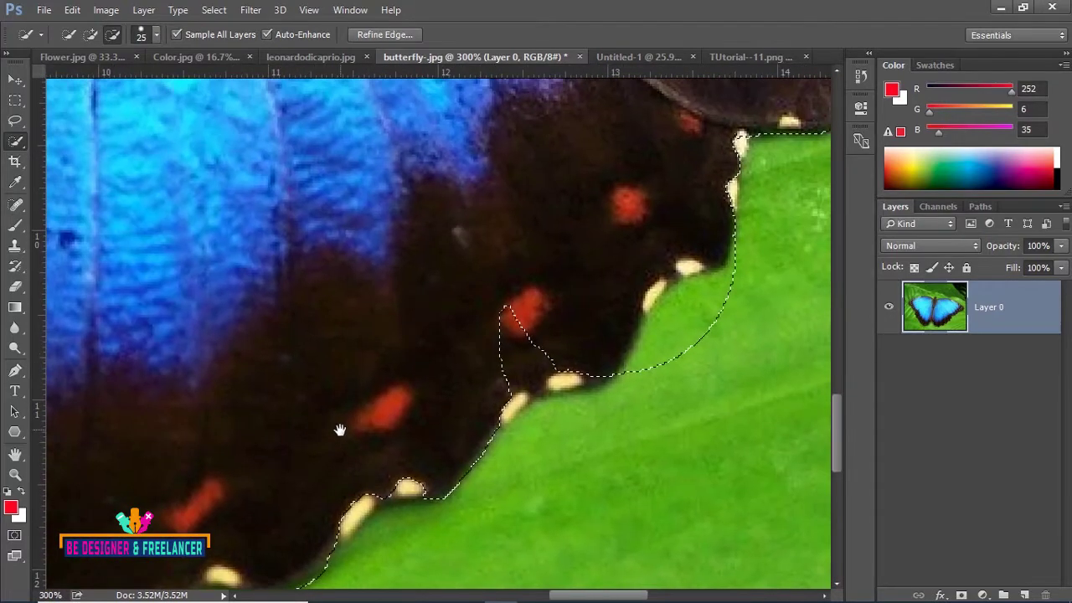
{"action": "left_click", "coordinate": [520, 354]}
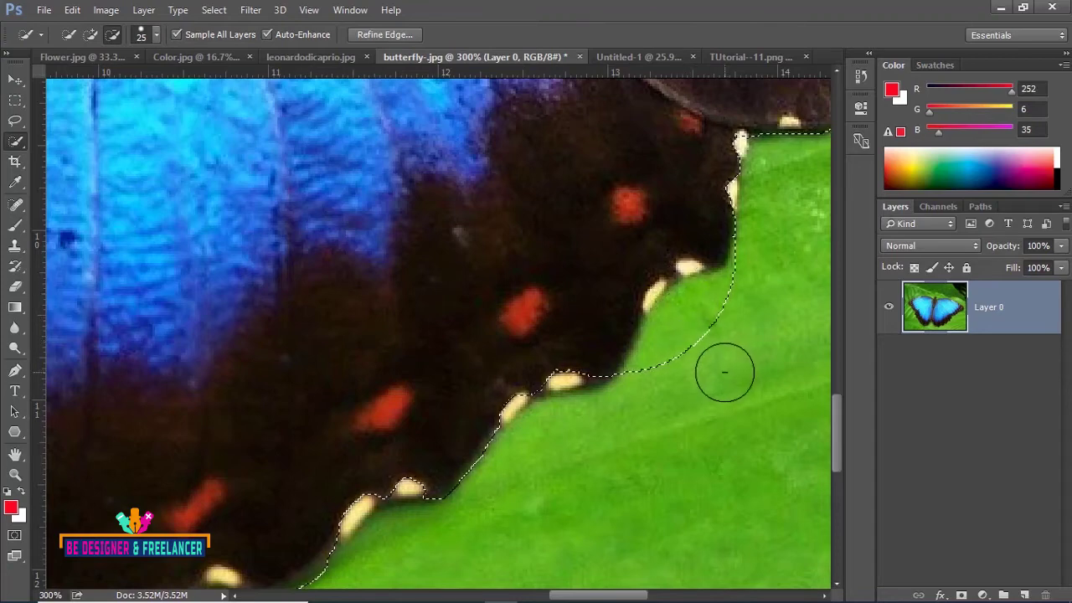
{"action": "key", "text": "ctrl+minus"}
{"action": "key", "text": "ctrl+minus"}
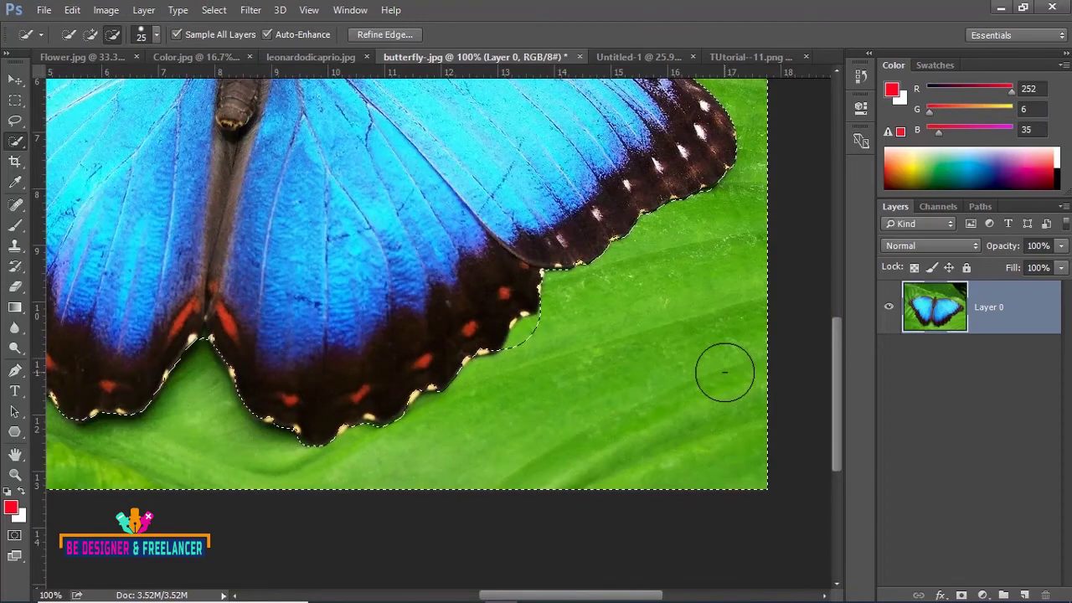
{"action": "key", "text": "ctrl+minus"}
{"action": "key", "text": "ctrl+minus"}
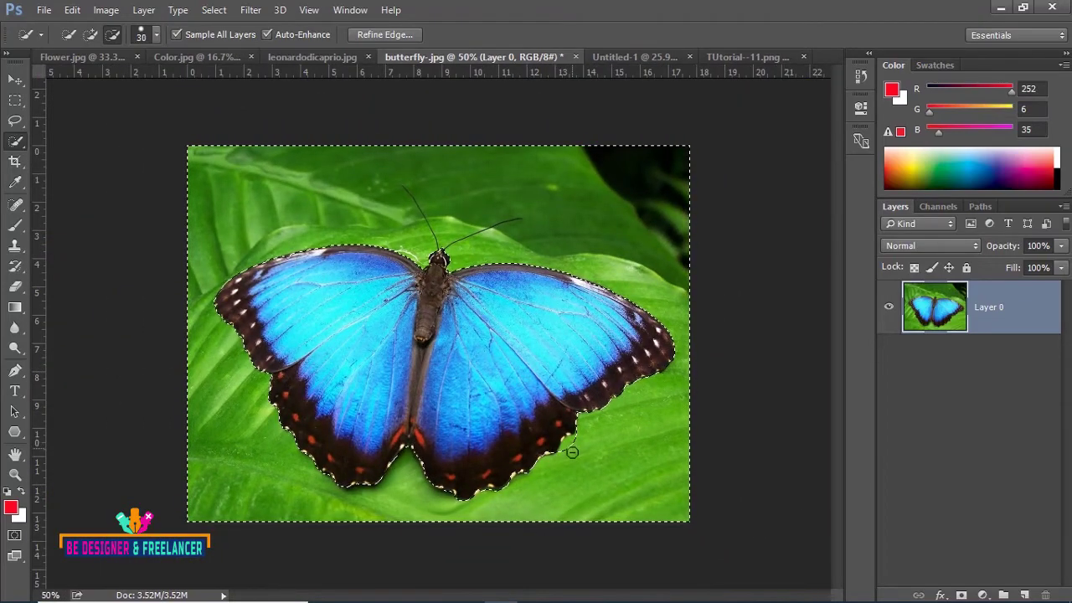
Subtract the stray selection loop beside the lower right wing using a smaller brush
{"action": "left_click_drag", "start_coordinate": [584, 462], "coordinate": [598, 453]}
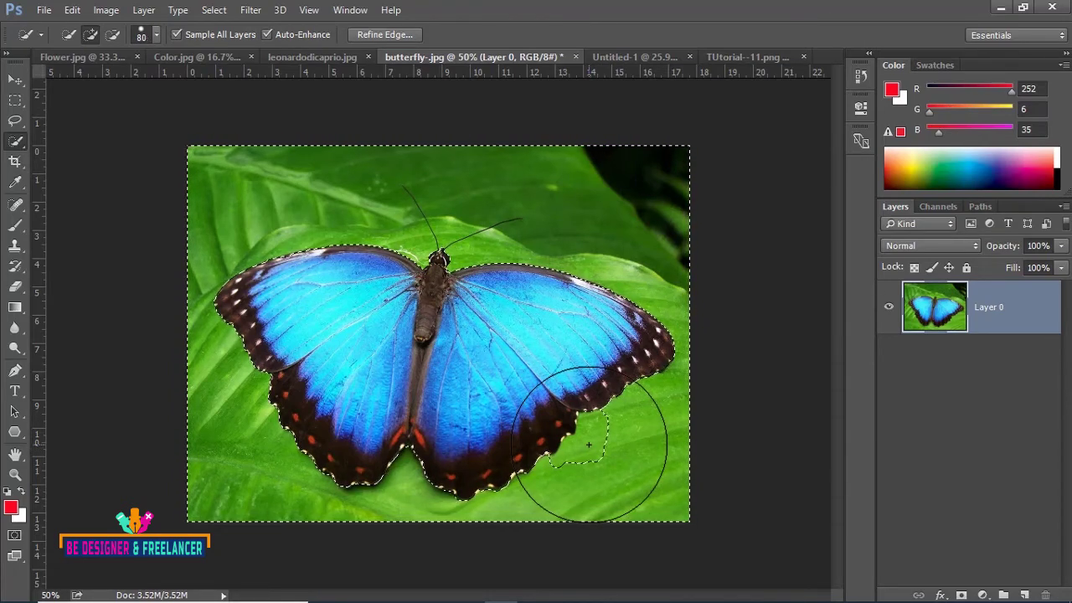
{"action": "scroll", "coordinate": [589, 444], "scroll_direction": "up", "scroll_amount": 1}
{"action": "key", "text": "bracketleft"}
{"action": "key", "text": "bracketleft"}
{"action": "key", "text": "bracketleft"}
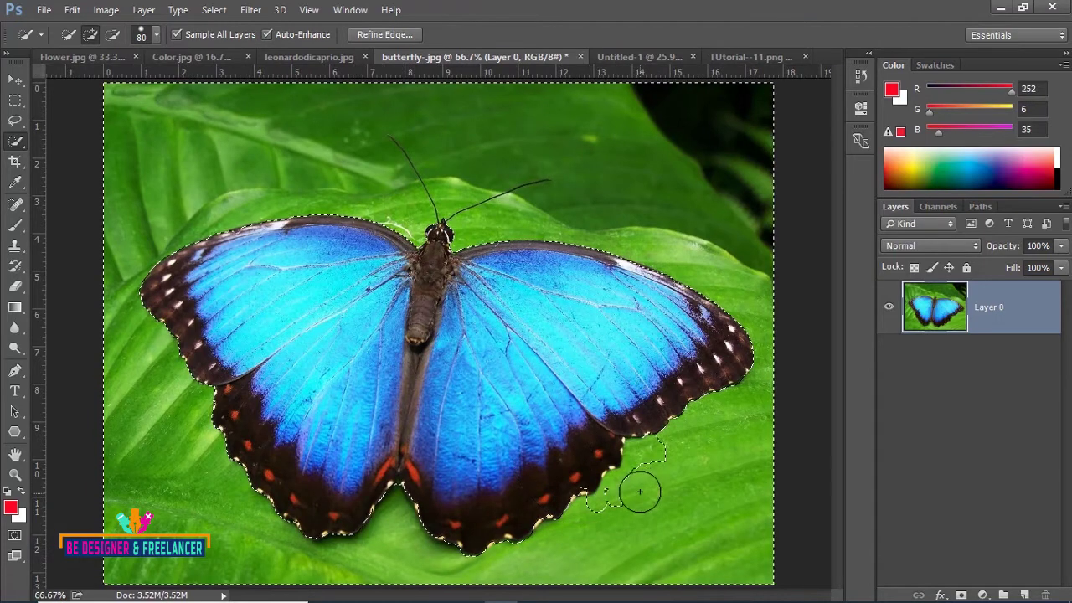
{"action": "mouse_move", "coordinate": [640, 491]}
{"action": "left_mouse_down"}
{"action": "mouse_move", "coordinate": [646, 462]}
{"action": "mouse_move", "coordinate": [638, 495]}
{"action": "left_mouse_up"}
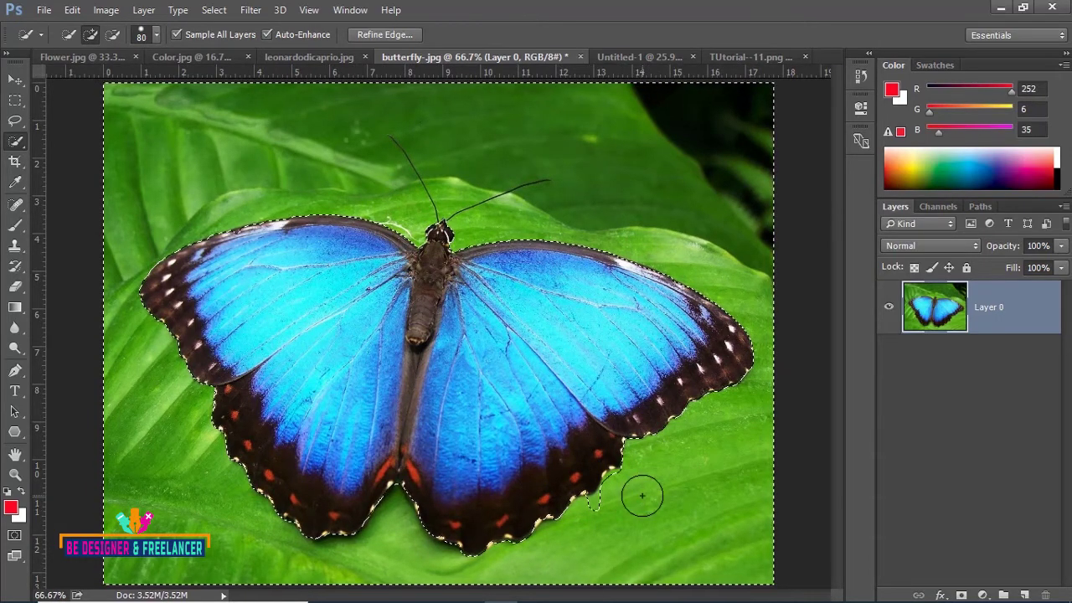
{"action": "key", "text": "bracketleft"}
{"action": "key", "text": "bracketleft"}
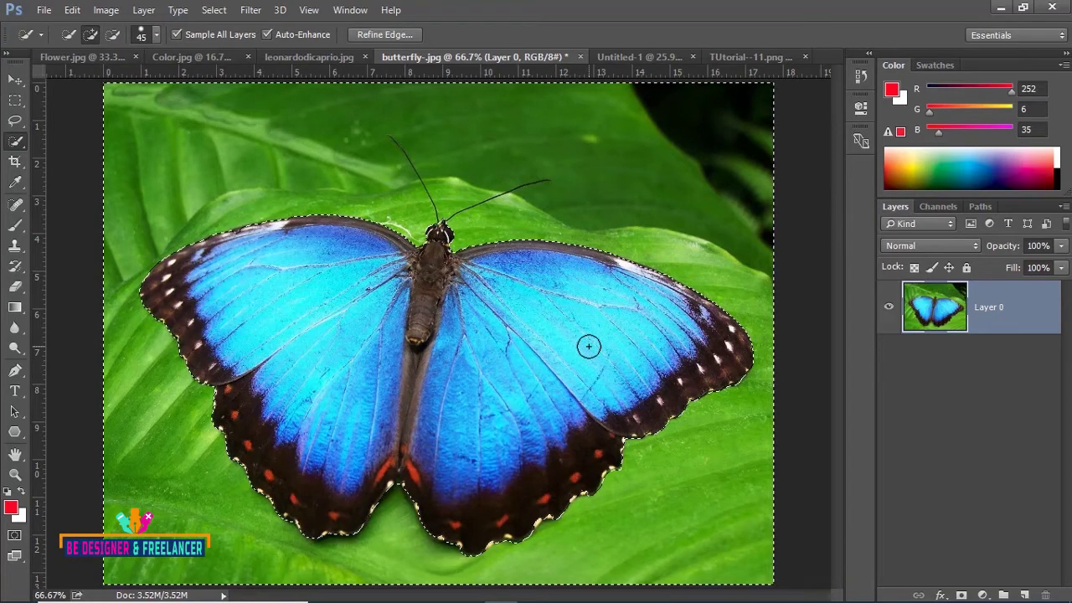
Enlarge the Quick Selection brush to 90 and set it to subtract mode
{"action": "key", "text": "ctrl+minus"}
{"action": "key", "text": "ctrl+minus"}
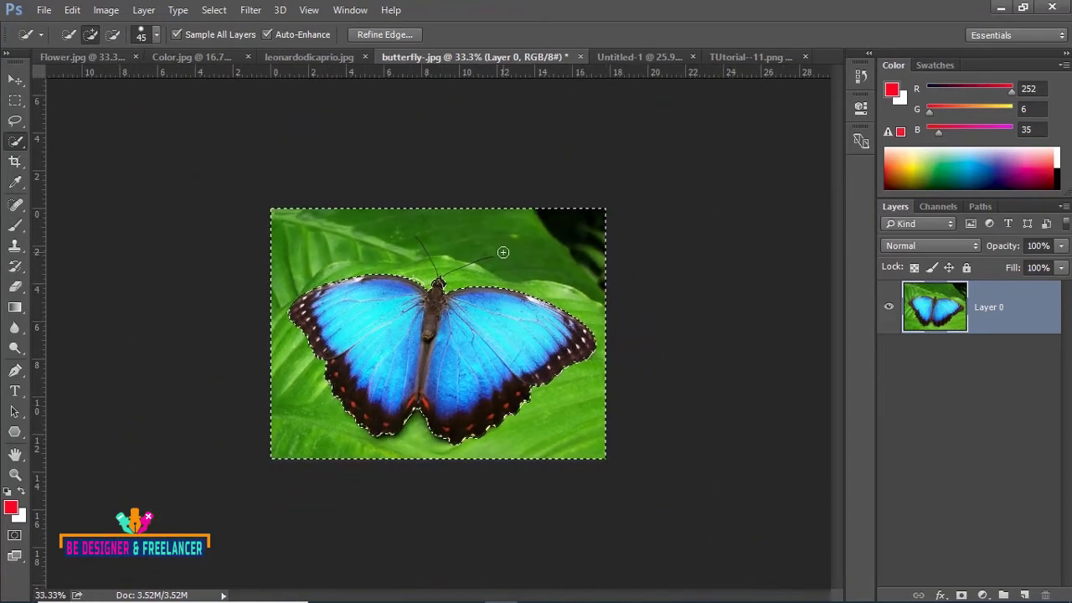
{"action": "key", "text": "ctrl+plus"}
{"action": "key", "text": "ctrl+plus"}
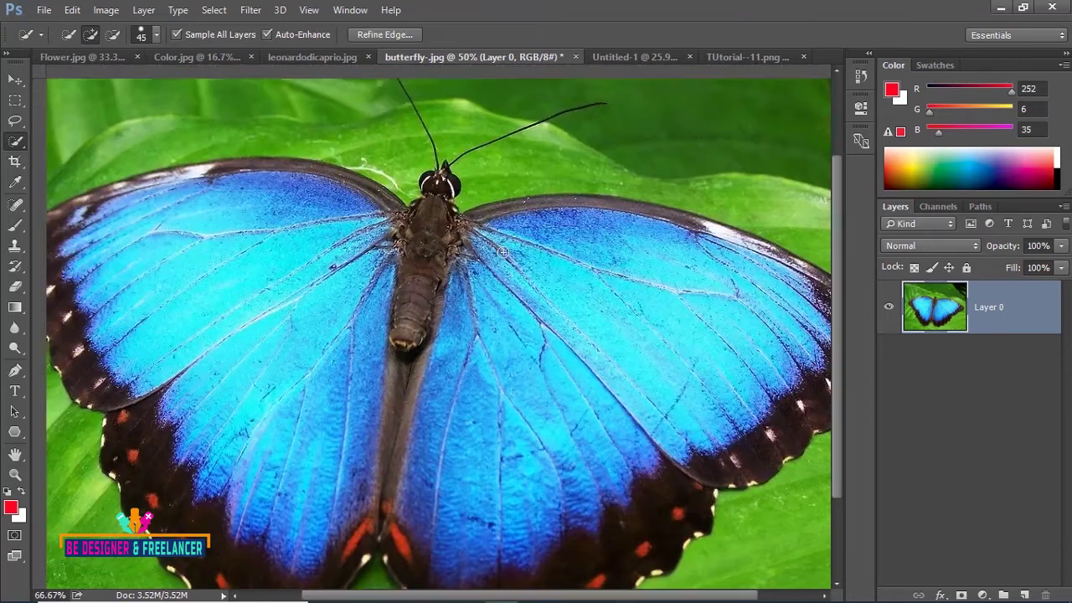
{"action": "key", "text": "ctrl+plus"}
{"action": "key", "text": "bracketright"}
{"action": "key", "text": "bracketright"}
{"action": "key", "text": "bracketright"}
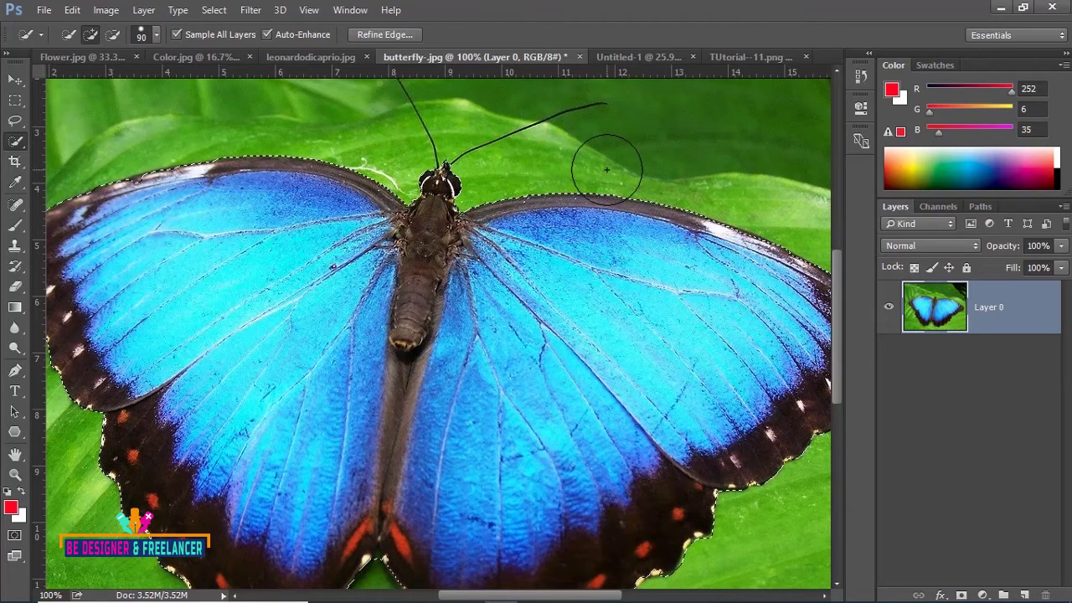
{"action": "left_click", "coordinate": [113, 34]}
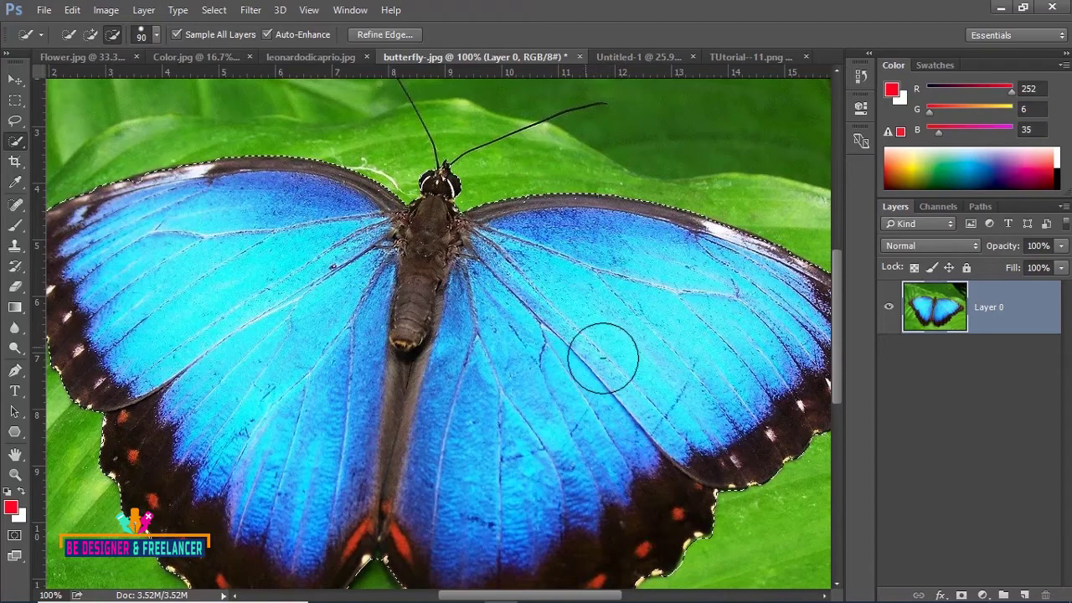
Test-add a blue wing patch, then subtract it and the dark lower wing area
{"action": "left_click_drag", "start_coordinate": [486, 414], "coordinate": [454, 271]}
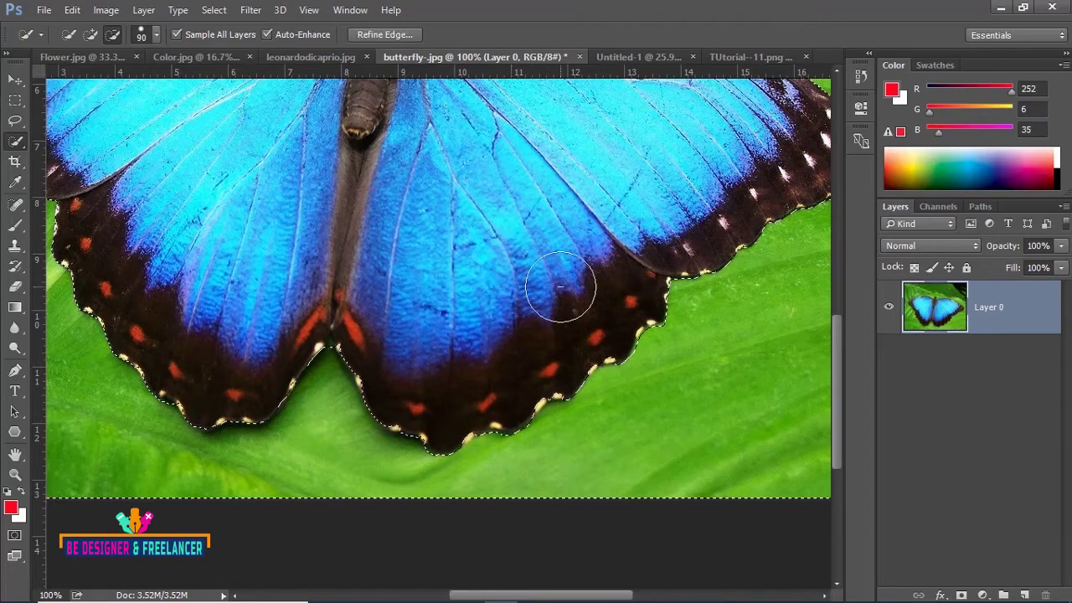
{"action": "key", "text": "alt"}
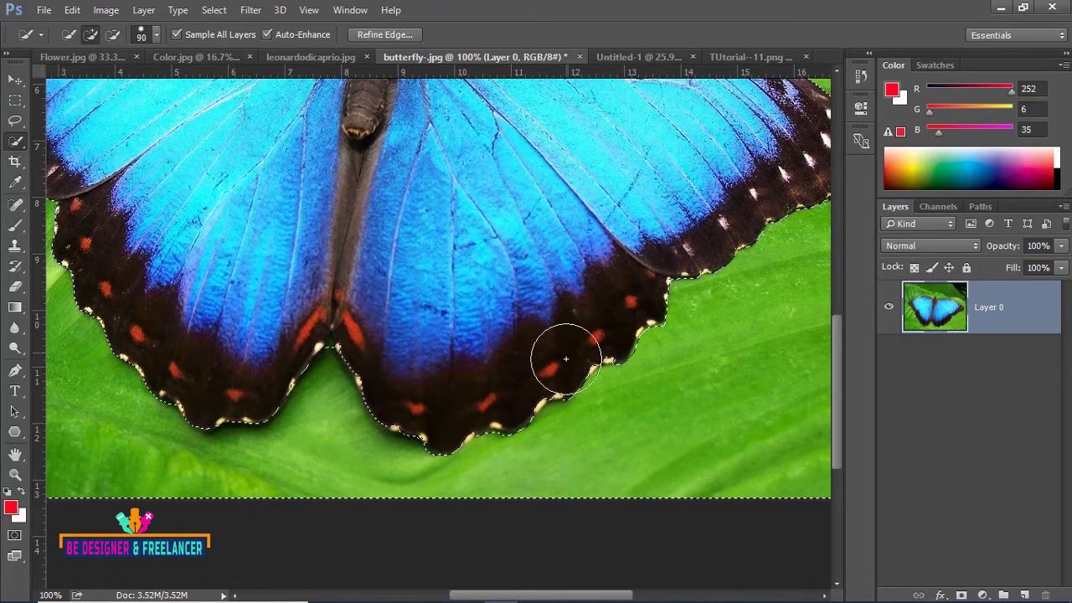
{"action": "mouse_move", "coordinate": [565, 373]}
{"action": "left_mouse_down"}
{"action": "mouse_move", "coordinate": [494, 249]}
{"action": "mouse_move", "coordinate": [505, 361]}
{"action": "mouse_move", "coordinate": [469, 390]}
{"action": "left_mouse_up"}
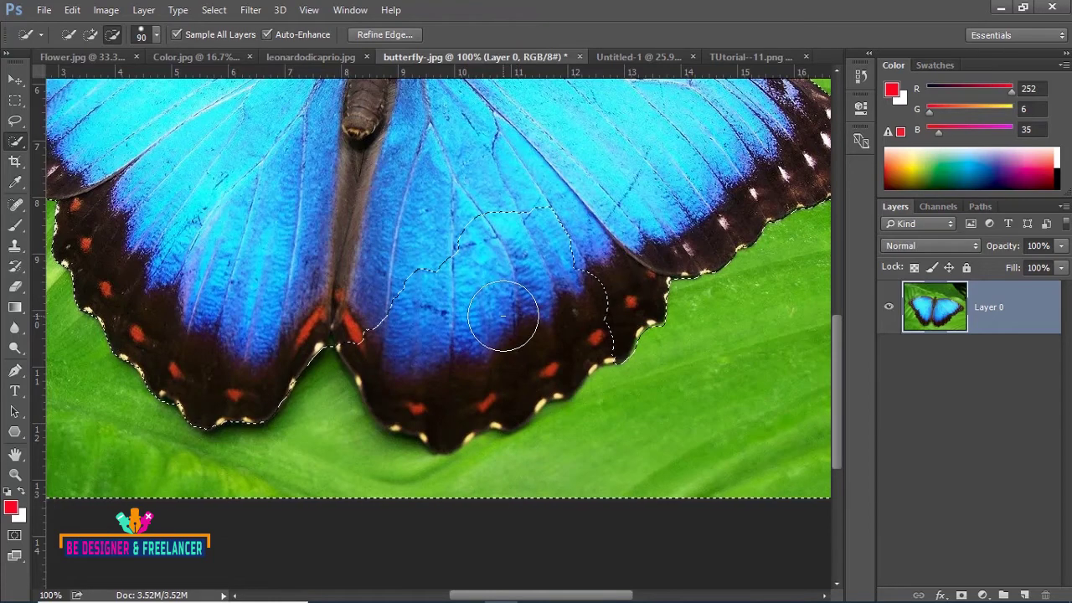
{"action": "left_click", "coordinate": [109, 38]}
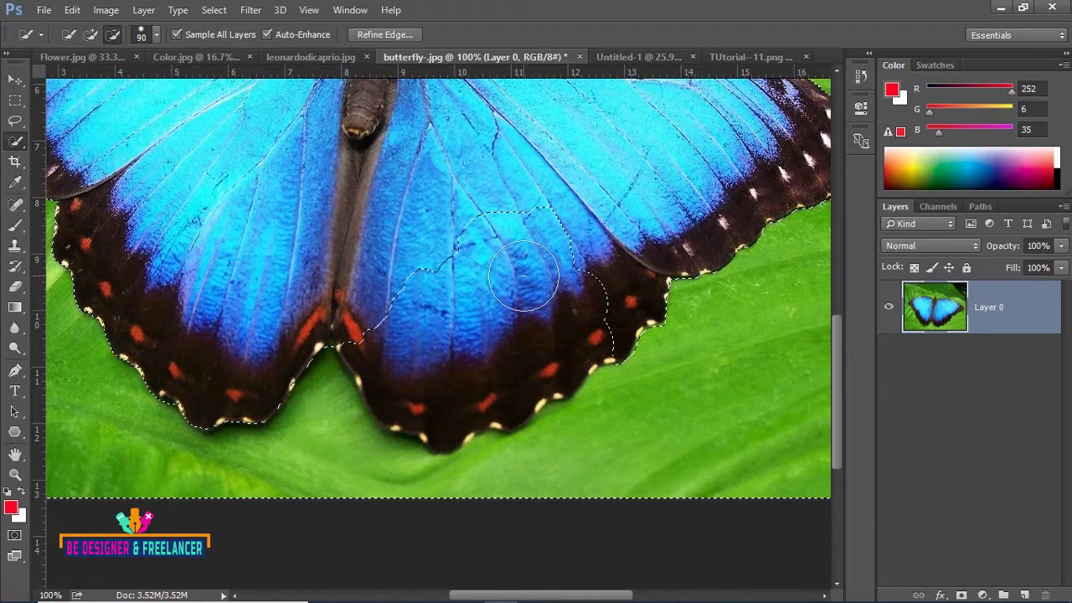
{"action": "mouse_move", "coordinate": [523, 274]}
{"action": "left_mouse_down"}
{"action": "mouse_move", "coordinate": [478, 251]}
{"action": "mouse_move", "coordinate": [531, 232]}
{"action": "mouse_move", "coordinate": [568, 286]}
{"action": "left_mouse_up"}
{"action": "mouse_move", "coordinate": [561, 354]}
{"action": "left_mouse_down"}
{"action": "mouse_move", "coordinate": [431, 383]}
{"action": "mouse_move", "coordinate": [535, 321]}
{"action": "mouse_move", "coordinate": [395, 354]}
{"action": "left_mouse_up"}
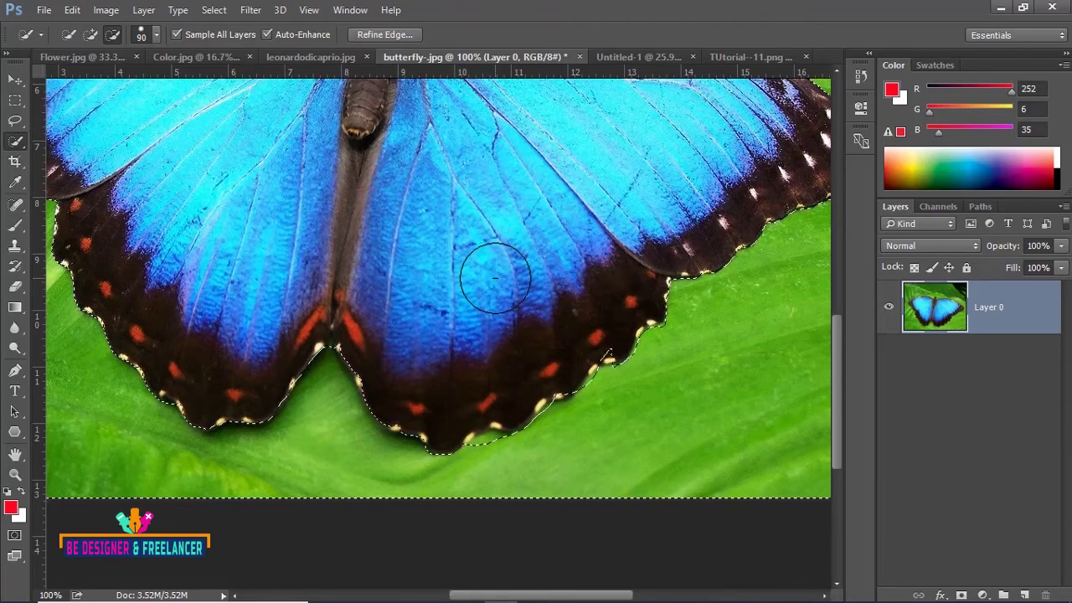
{"action": "key", "text": "ctrl+minus"}
{"action": "key", "text": "ctrl+minus"}
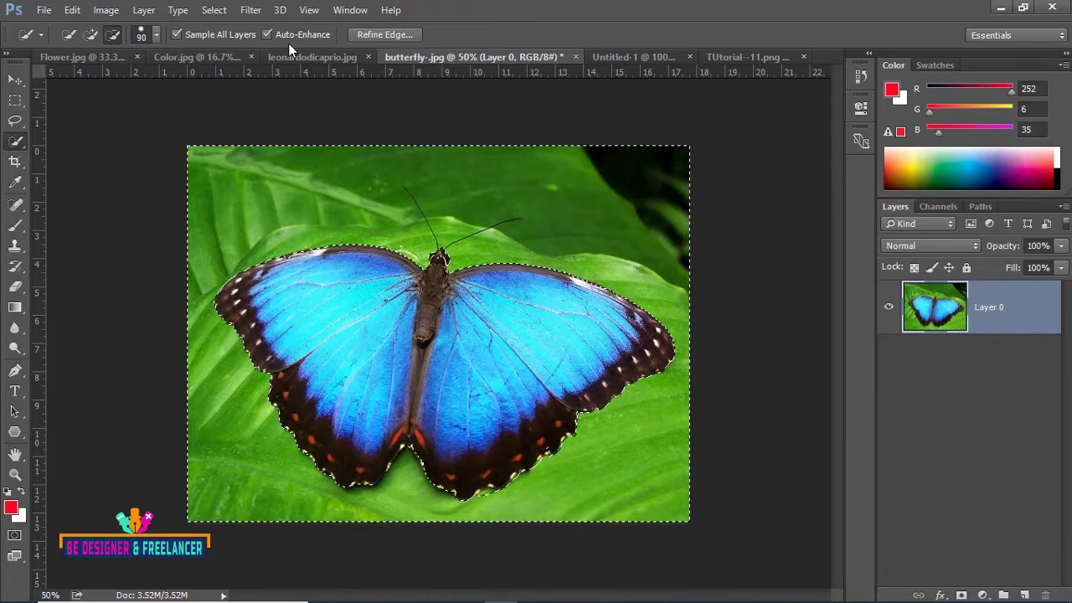
Paste the top-left red square from Color.jpg into Untitled-1 and move it upper left
{"action": "left_click", "coordinate": [172, 62]}
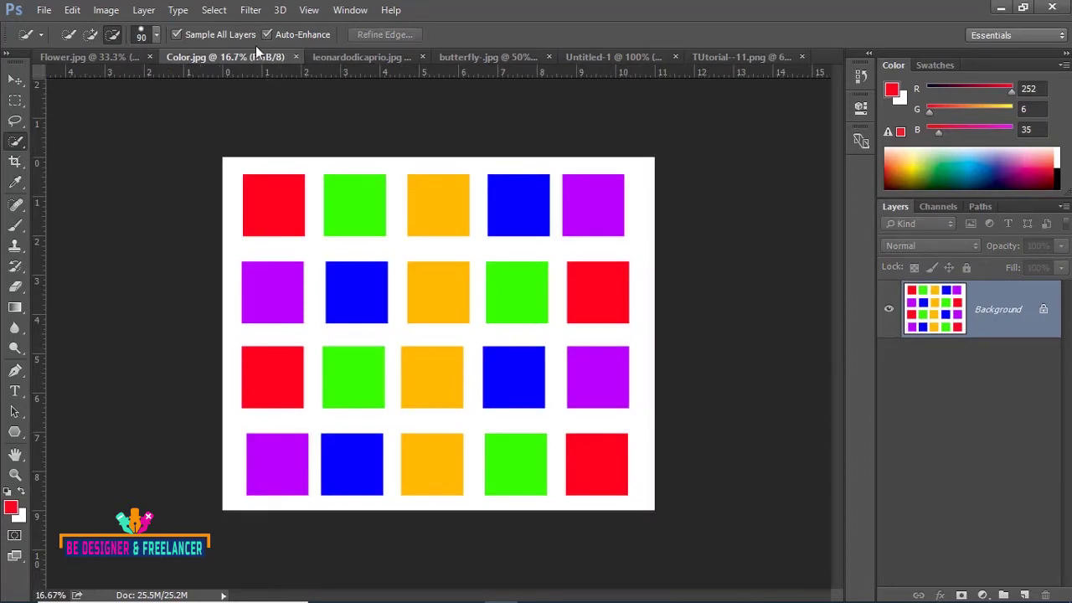
{"action": "left_click", "coordinate": [267, 202]}
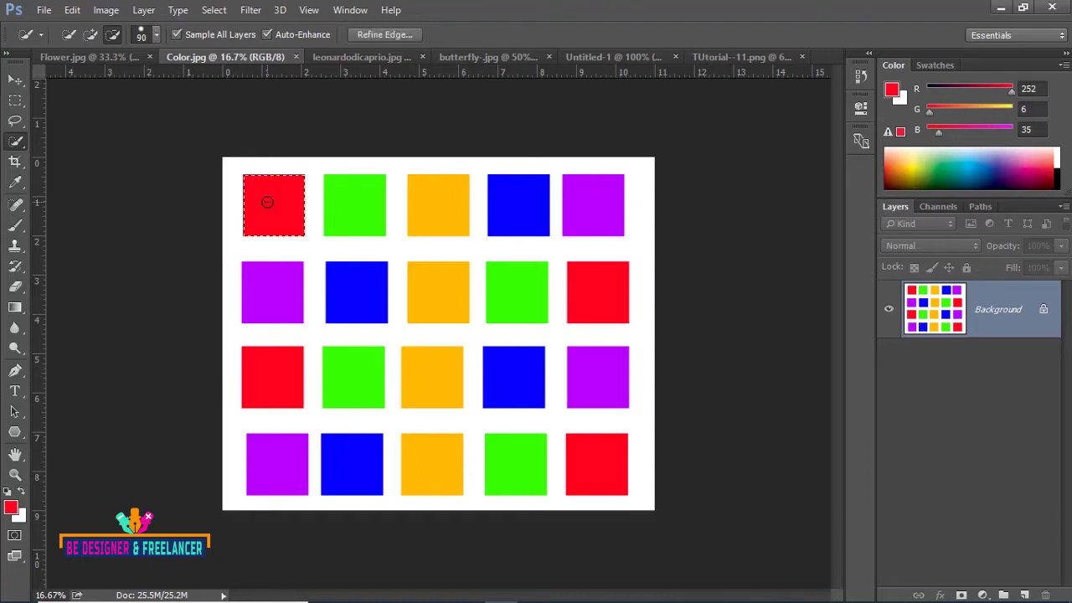
{"action": "left_click", "coordinate": [589, 56]}
{"action": "key", "text": "ctrl+v"}
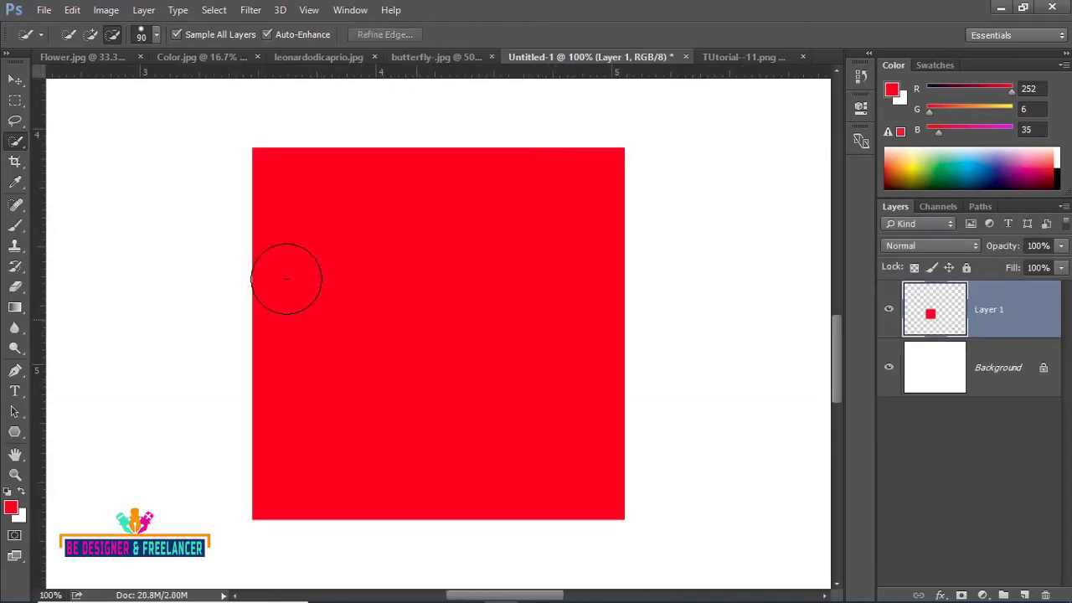
{"action": "left_click", "coordinate": [15, 79]}
{"action": "key", "text": "ctrl+minus"}
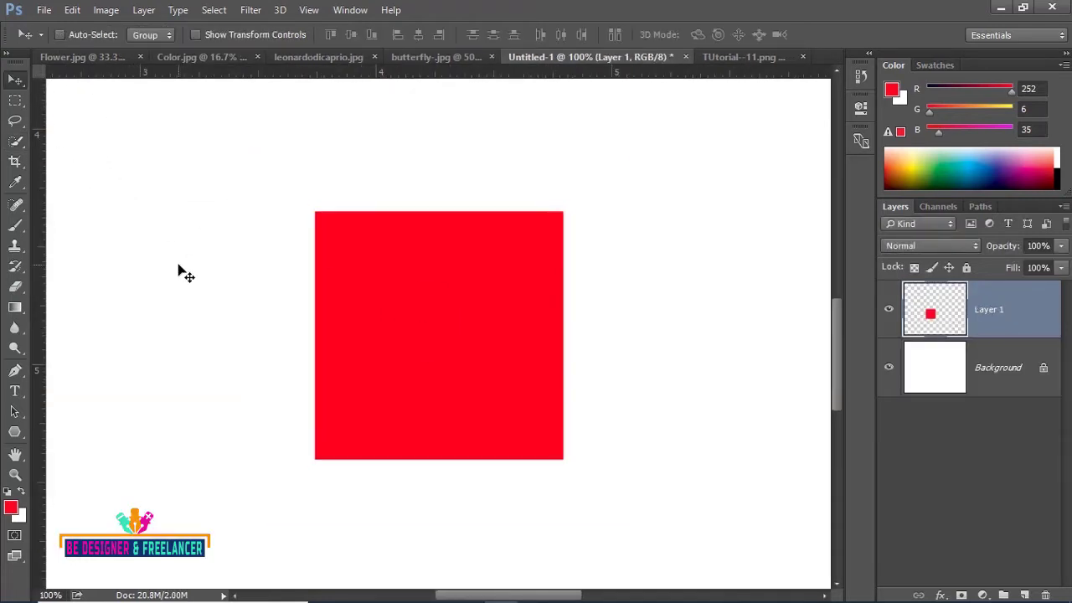
{"action": "key", "text": "ctrl+0"}
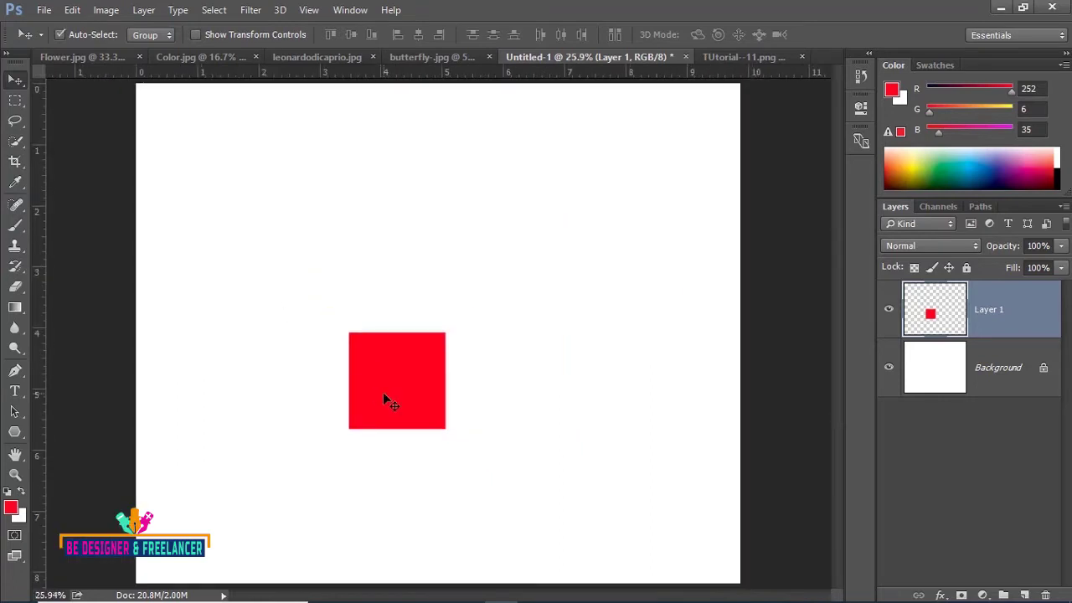
{"action": "left_click_drag", "start_coordinate": [387, 402], "coordinate": [209, 257]}
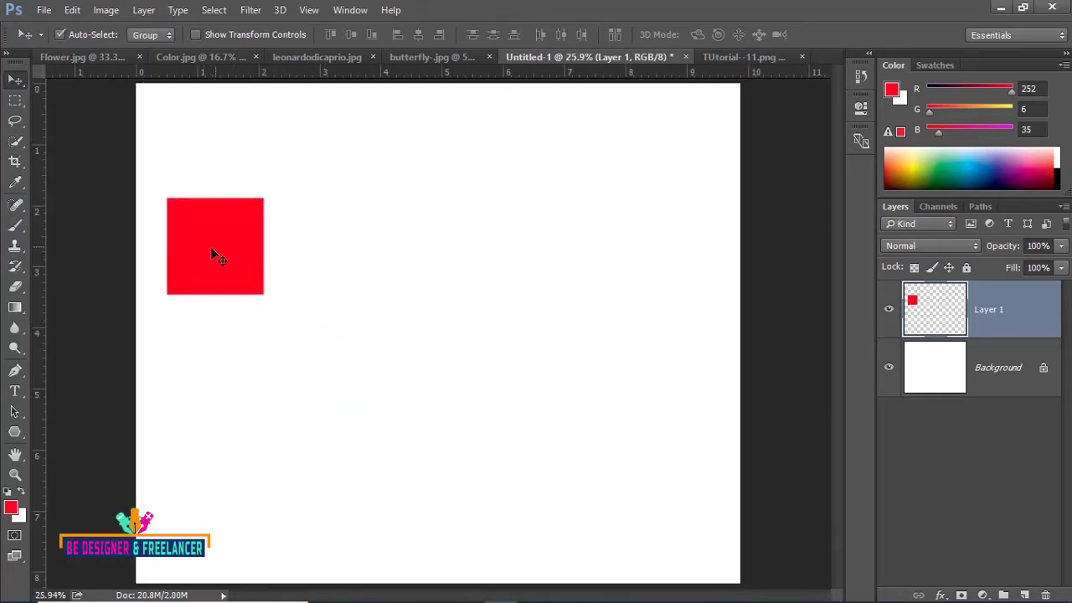
Reselect and copy the red square in Color.jpg, pasting it into Untitled-1 as another layer
{"action": "left_click", "coordinate": [172, 54]}
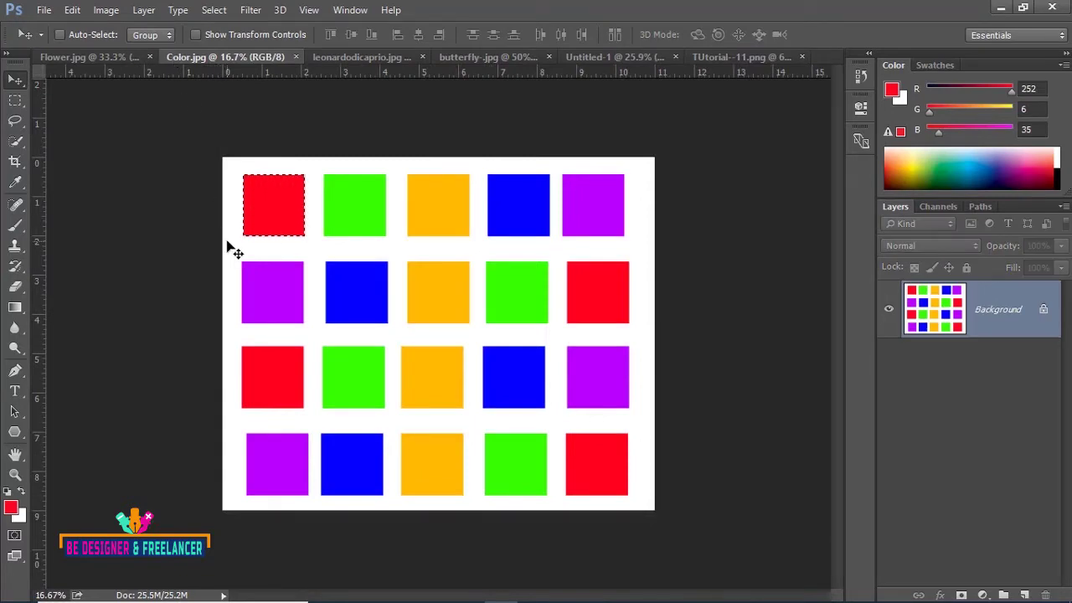
{"action": "key", "text": "ctrl+d"}
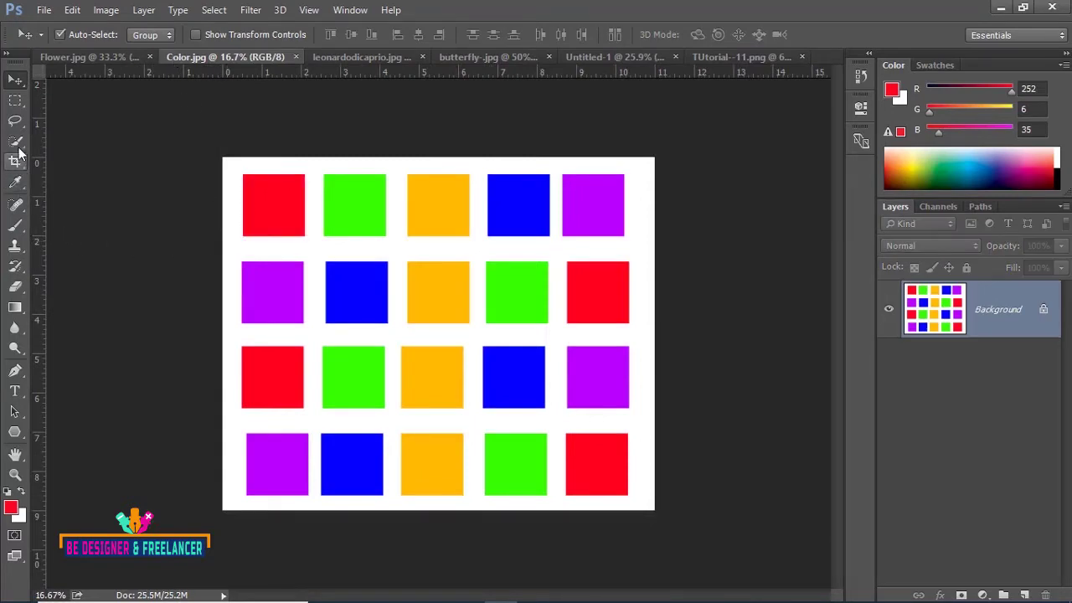
{"action": "left_click", "coordinate": [17, 143]}
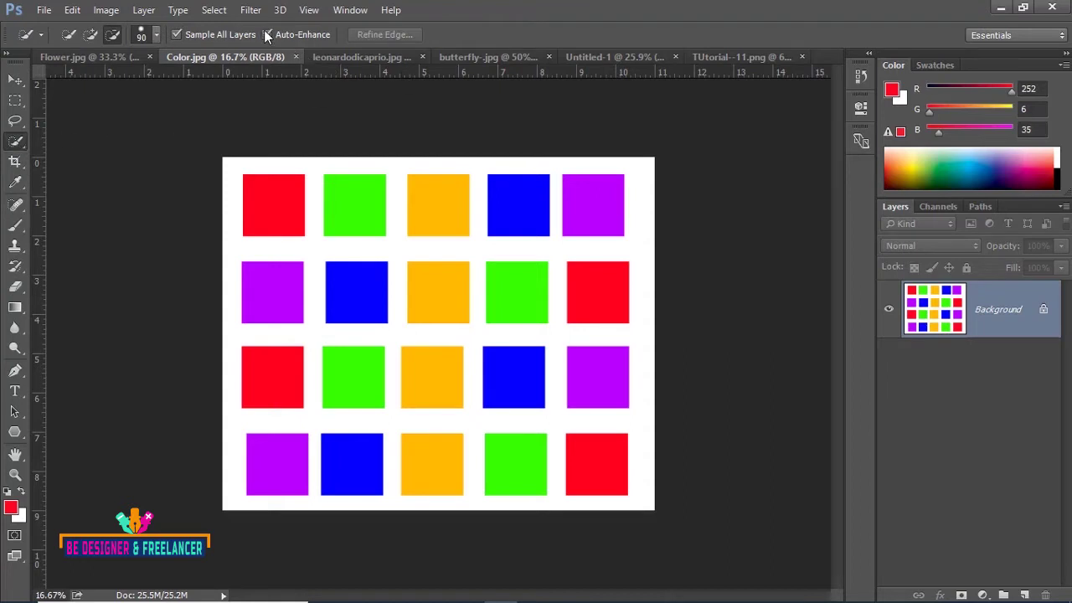
{"action": "left_click", "coordinate": [272, 205]}
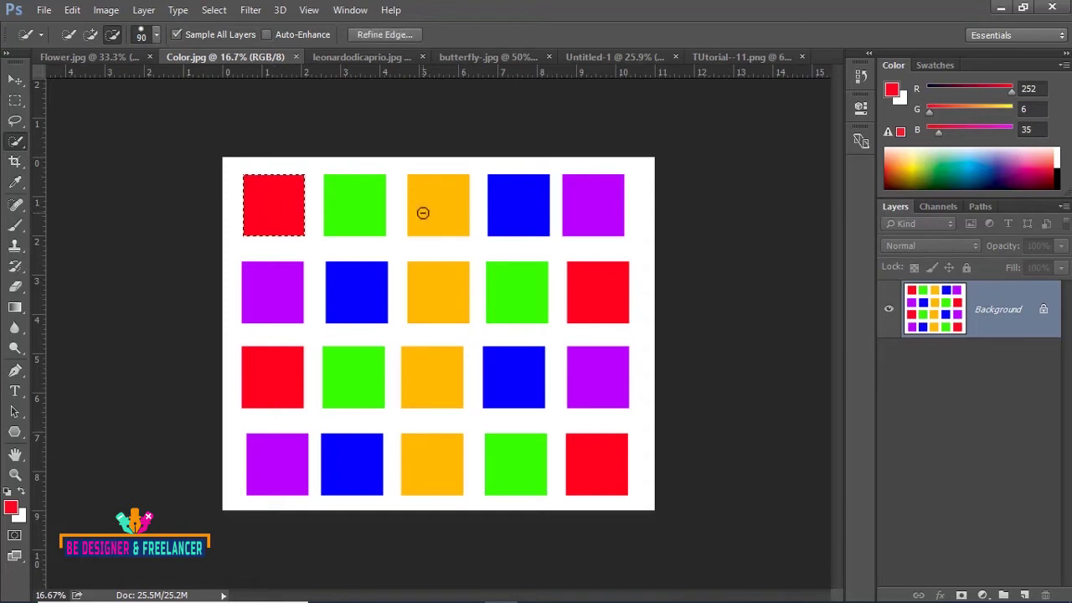
{"action": "key", "text": "ctrl+c"}
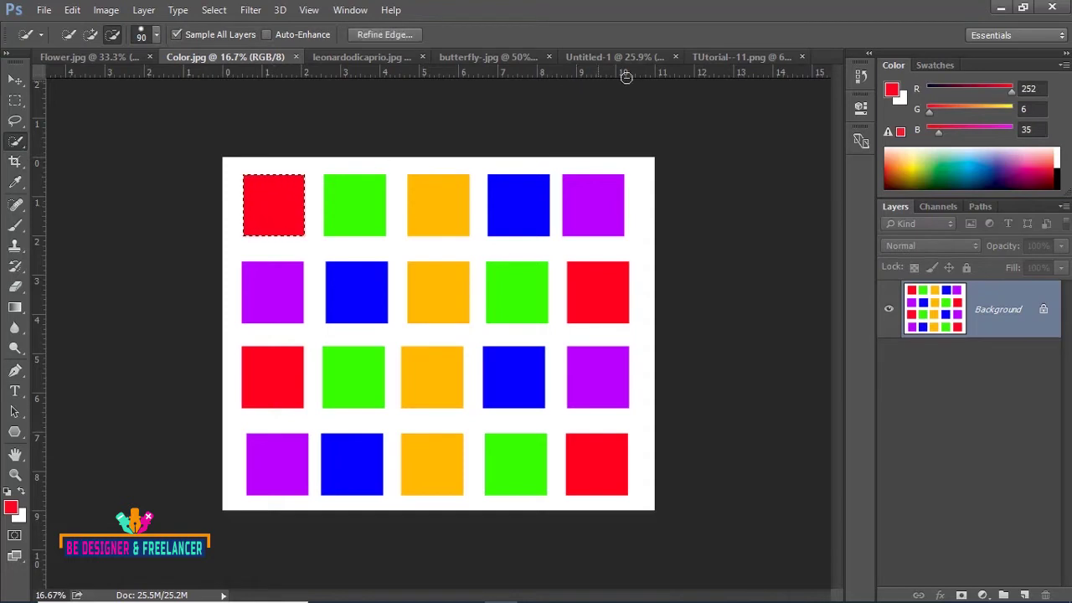
{"action": "left_click", "coordinate": [601, 57]}
{"action": "key", "text": "ctrl+v"}
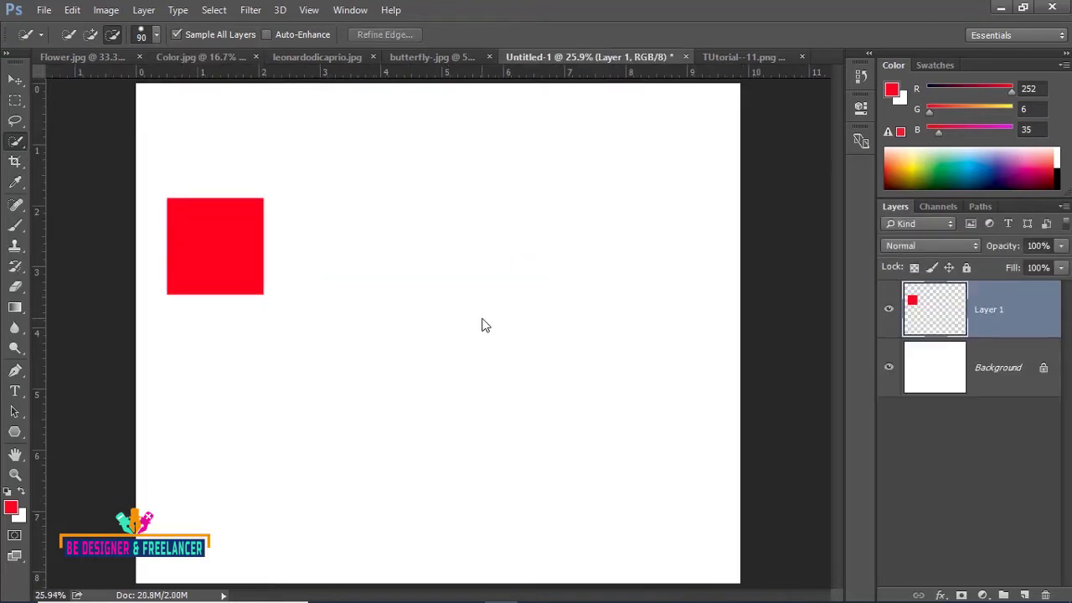
{"action": "key", "text": "ctrl+v"}
Drag the two red squares next to each other with the Move tool
{"action": "left_click", "coordinate": [15, 80]}
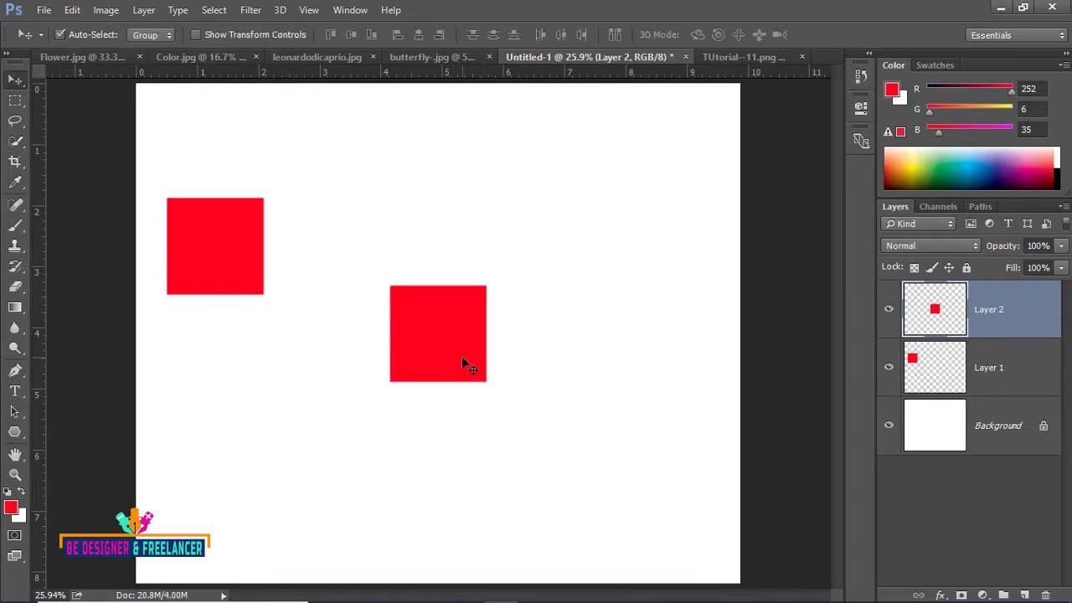
{"action": "left_click_drag", "start_coordinate": [461, 356], "coordinate": [429, 276]}
{"action": "left_click_drag", "start_coordinate": [246, 263], "coordinate": [322, 258]}
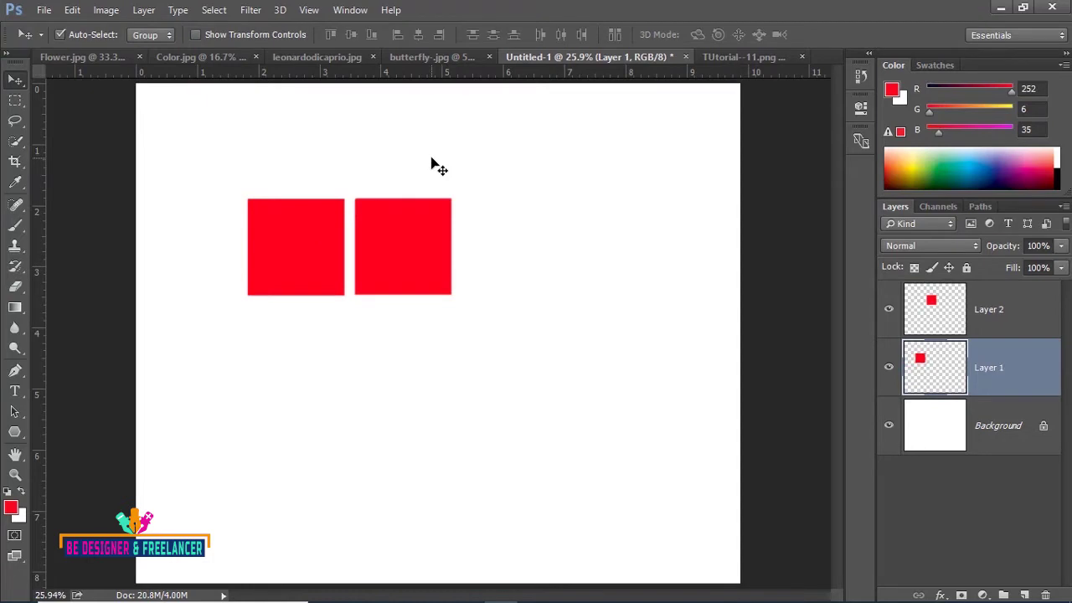
{"action": "key", "text": "ctrl+plus"}
{"action": "key", "text": "ctrl+plus"}
{"action": "key", "text": "ctrl+plus"}
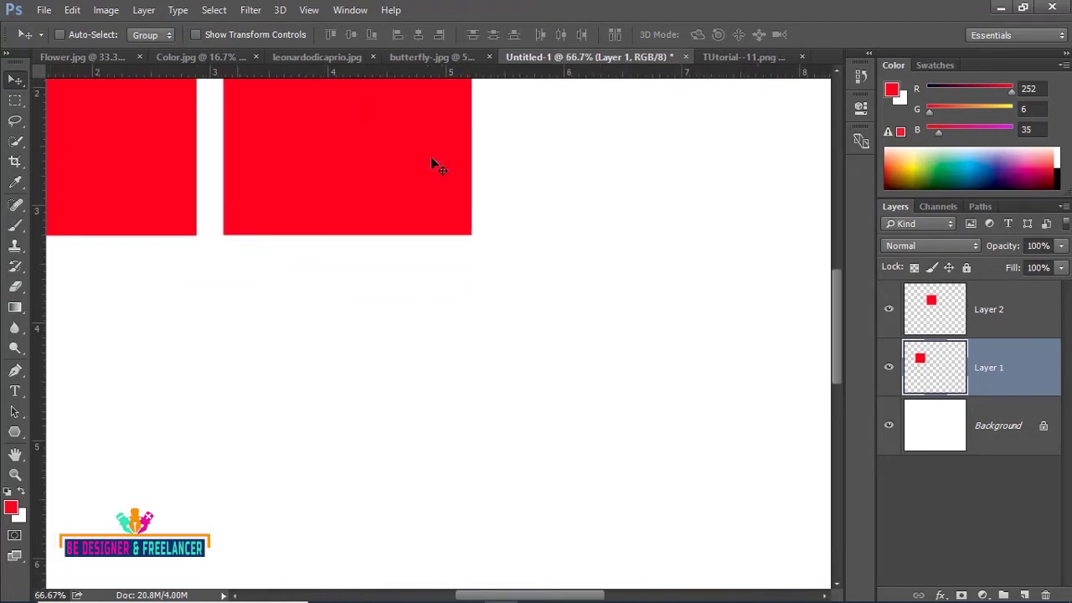
{"action": "left_click_drag", "start_coordinate": [270, 162], "coordinate": [427, 352]}
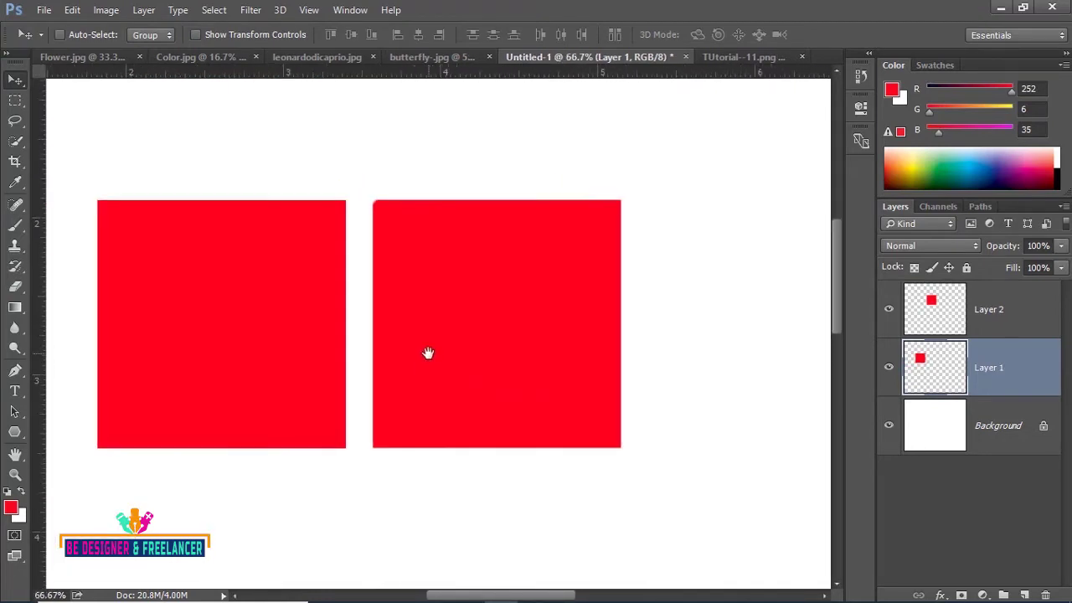
{"action": "key", "text": "ctrl+plus"}
{"action": "key", "text": "ctrl+plus"}
At pixel zoom, nudge the right square left to leave only a thin white gap
{"action": "key", "text": "ctrl+plus"}
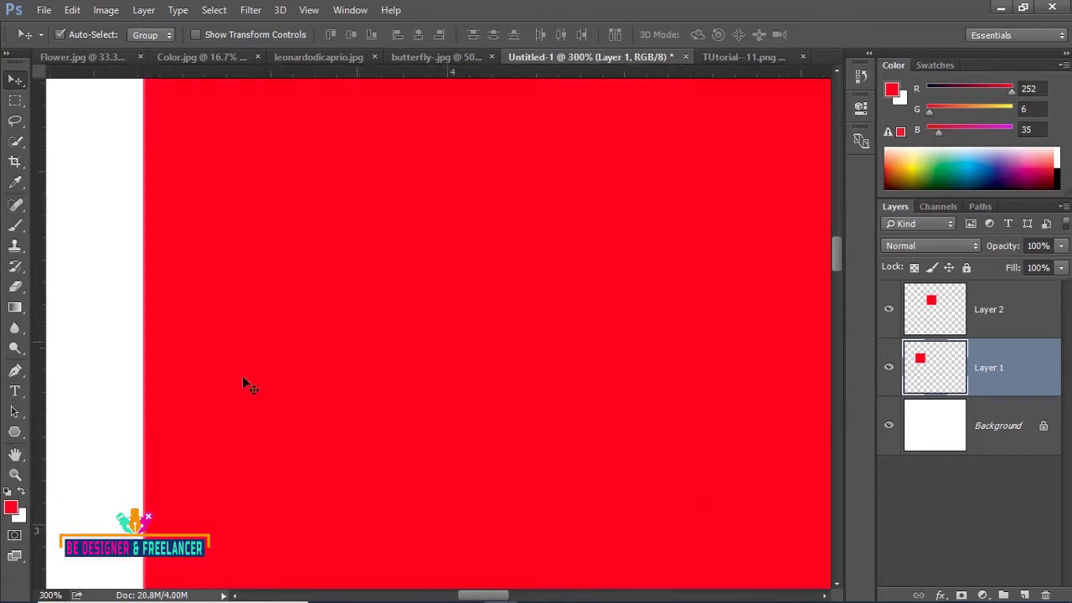
{"action": "left_click_drag", "start_coordinate": [243, 380], "coordinate": [469, 410]}
{"action": "key", "text": "ctrl+plus"}
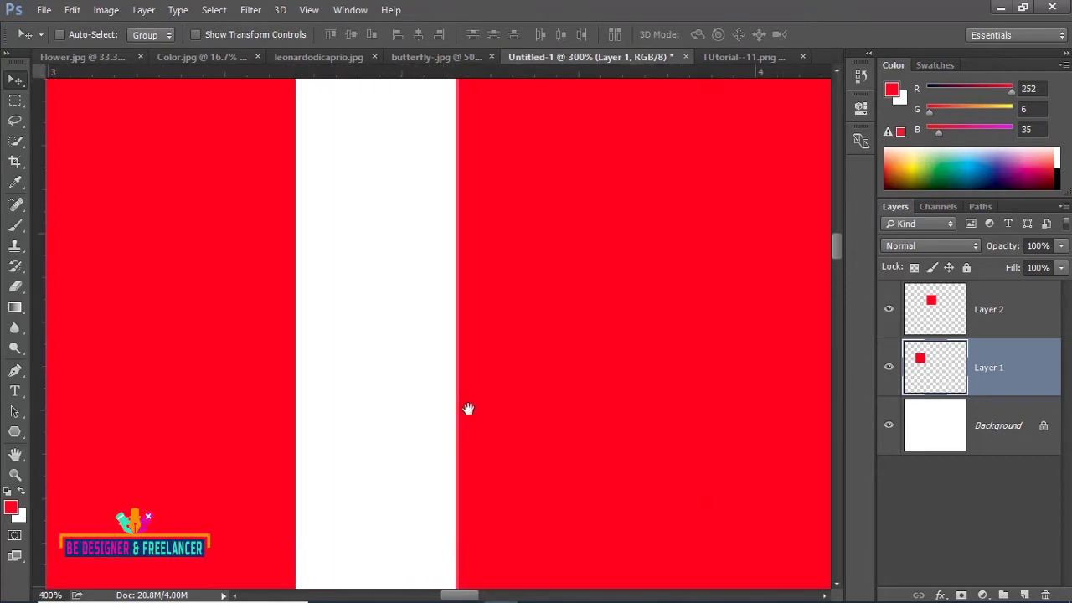
{"action": "key", "text": "ctrl+plus"}
{"action": "key", "text": "ctrl+plus"}
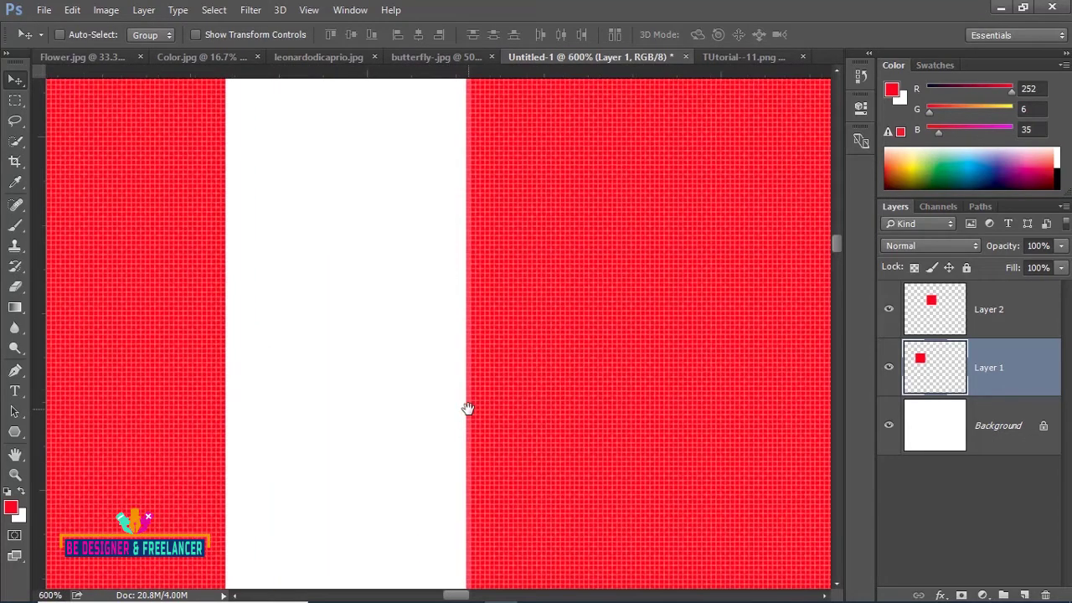
{"action": "key", "text": "ctrl+plus"}
{"action": "left_click_drag", "start_coordinate": [637, 367], "coordinate": [384, 367]}
{"action": "key", "text": "ctrl+plus"}
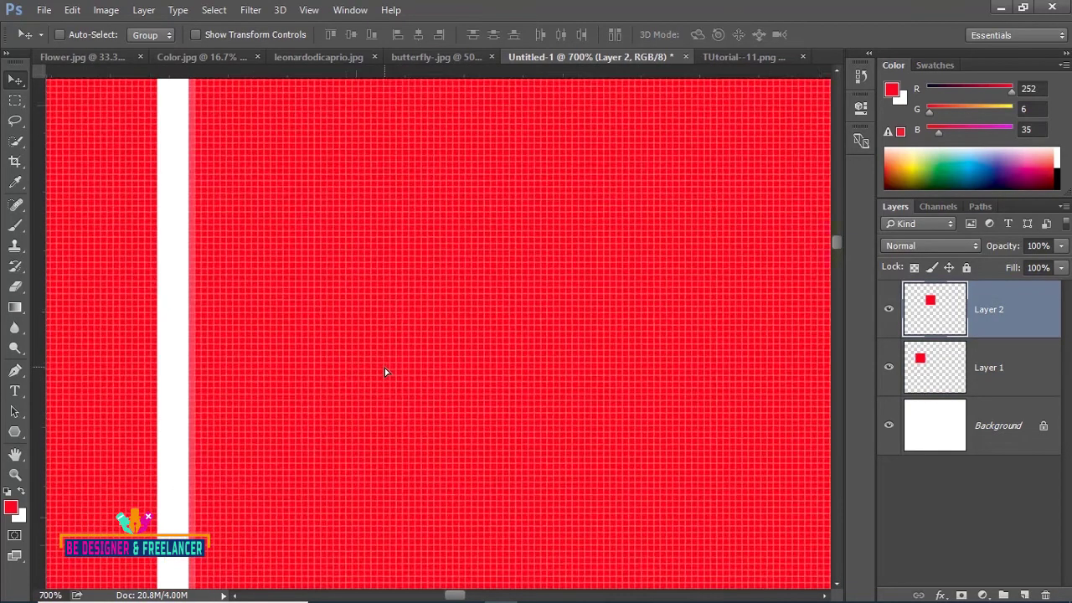
{"action": "key", "text": "ctrl+plus"}
{"action": "left_click_drag", "start_coordinate": [191, 347], "coordinate": [502, 383]}
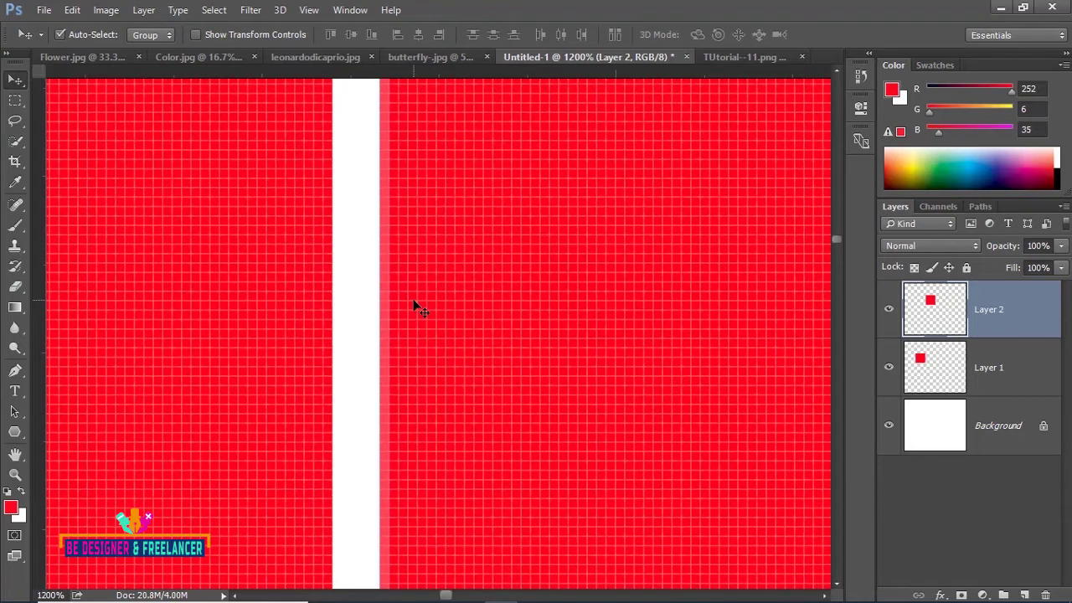
{"action": "key", "text": "ctrl+minus"}
{"action": "key", "text": "ctrl+minus"}
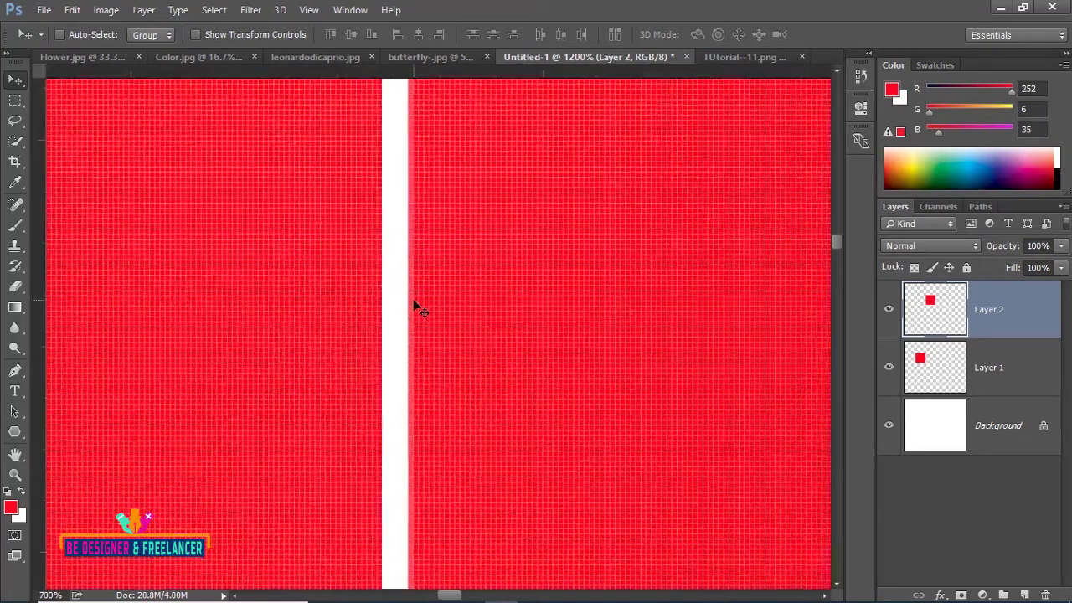
{"action": "key", "text": "ctrl+minus"}
{"action": "key", "text": "ctrl+minus"}
{"action": "key", "text": "ctrl+minus"}
{"action": "key", "text": "ctrl+minus"}
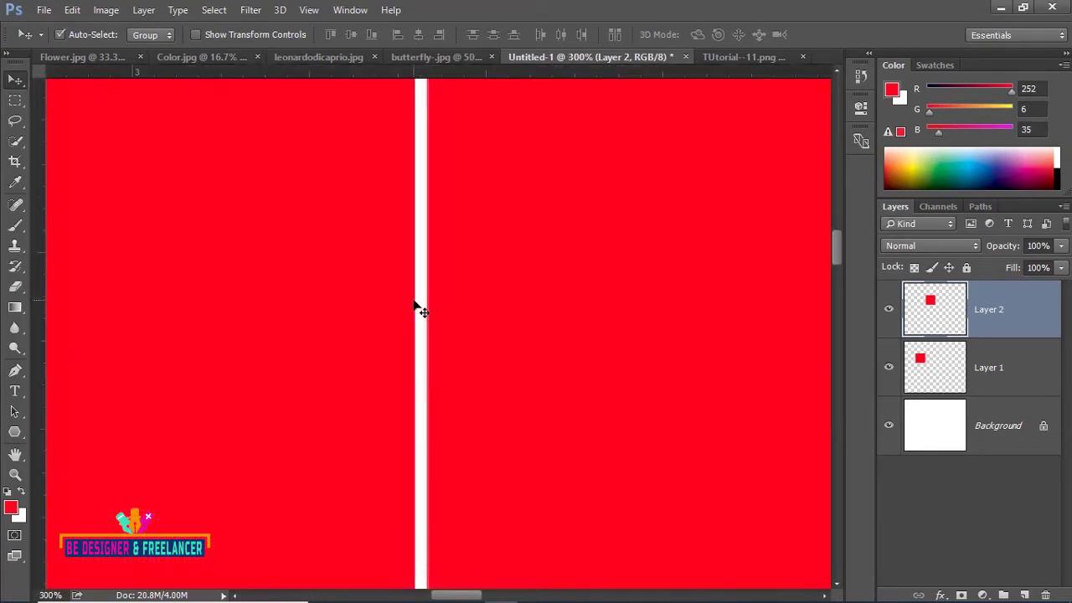
{"action": "key", "text": "ctrl+minus"}
{"action": "key", "text": "ctrl+minus"}
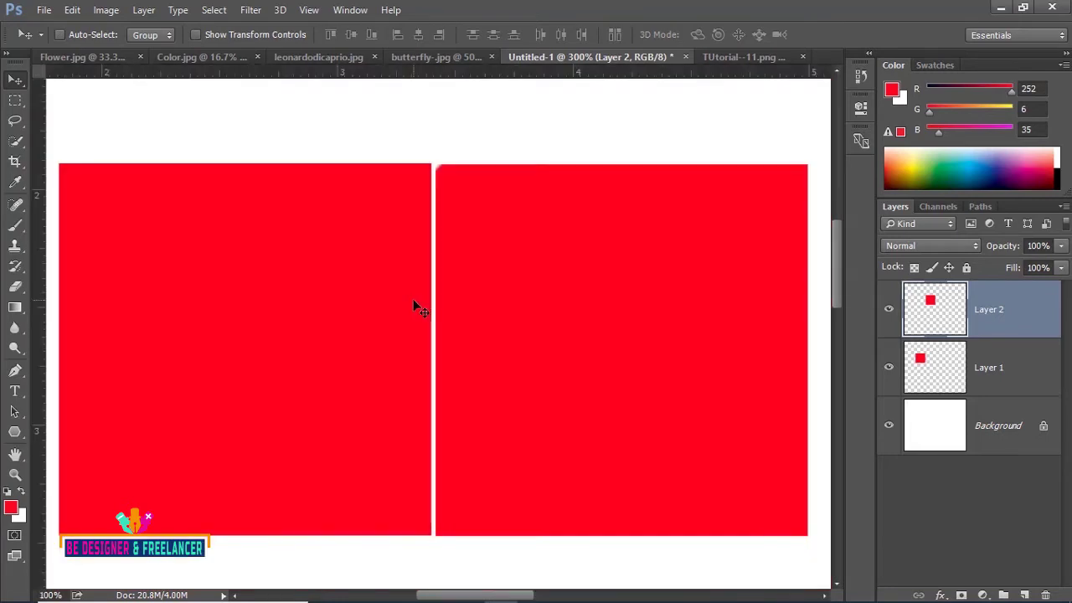
{"action": "key", "text": "ctrl+minus"}
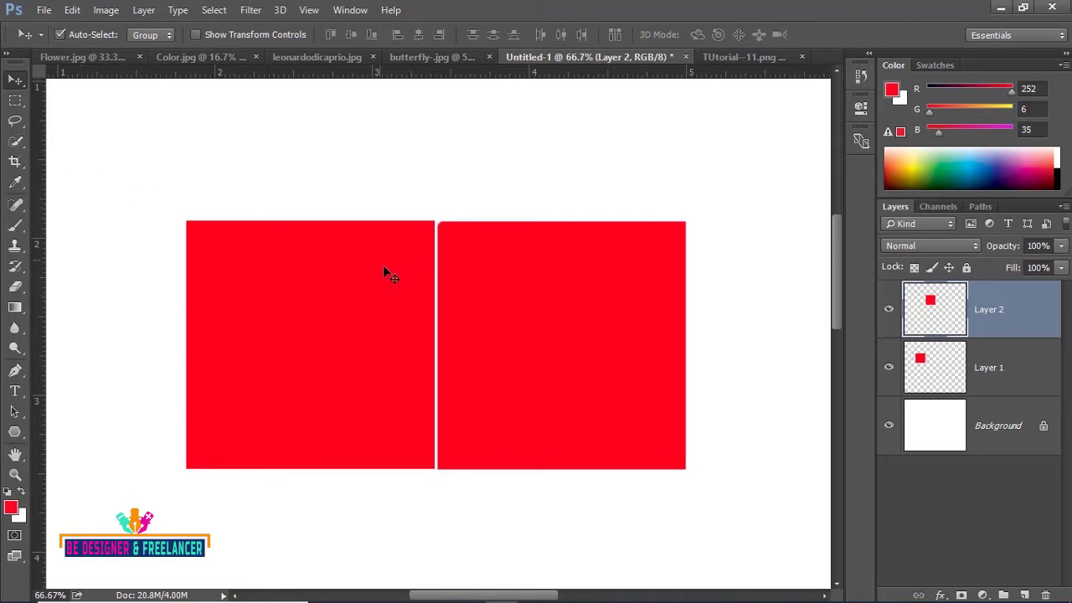
Delete the red-square Layer 1 and Layer 2, then fit the blank white canvas on screen
{"action": "left_click", "coordinate": [17, 142]}
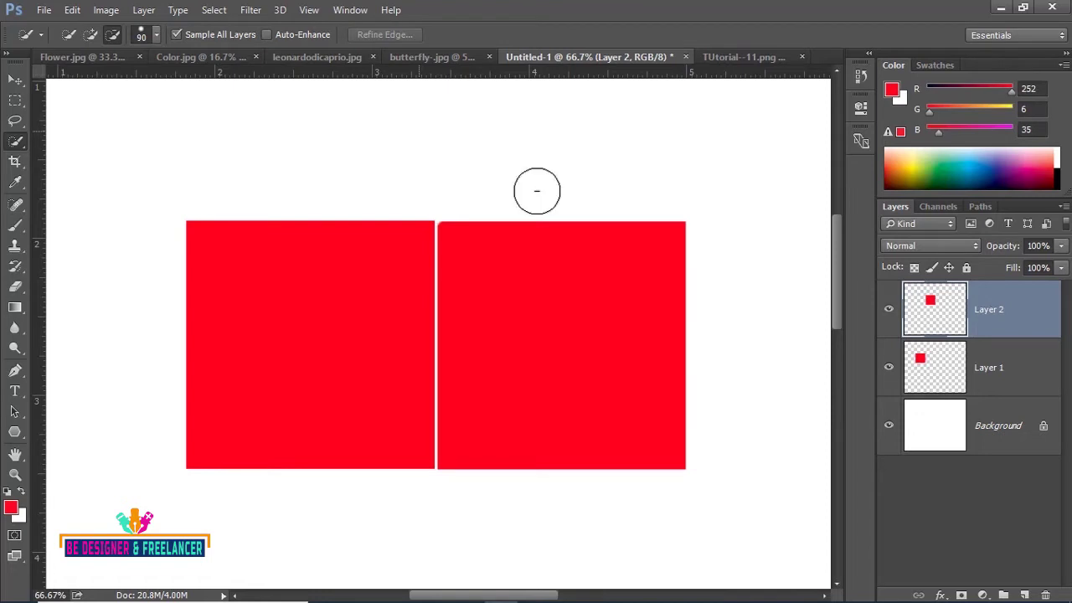
{"action": "left_click", "coordinate": [954, 366], "text": "shift"}
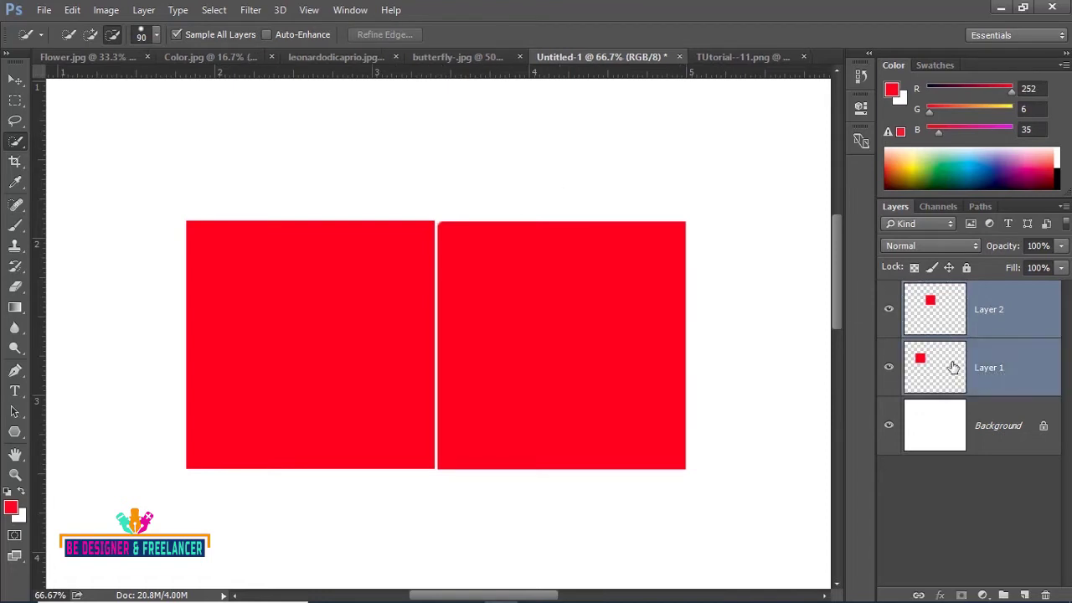
{"action": "key", "text": "Delete"}
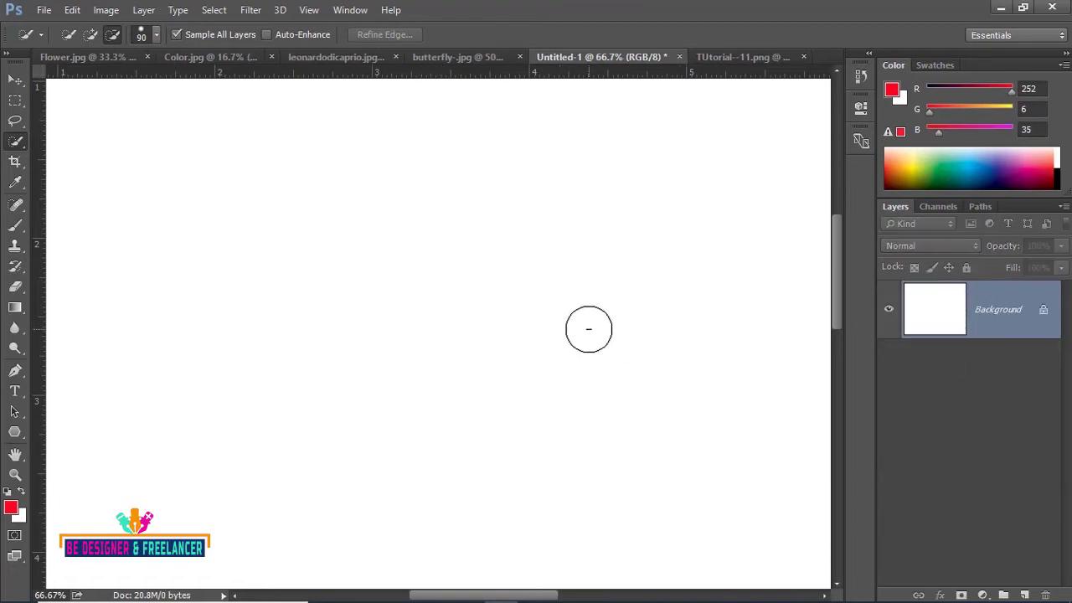
{"action": "key", "text": "ctrl+0"}
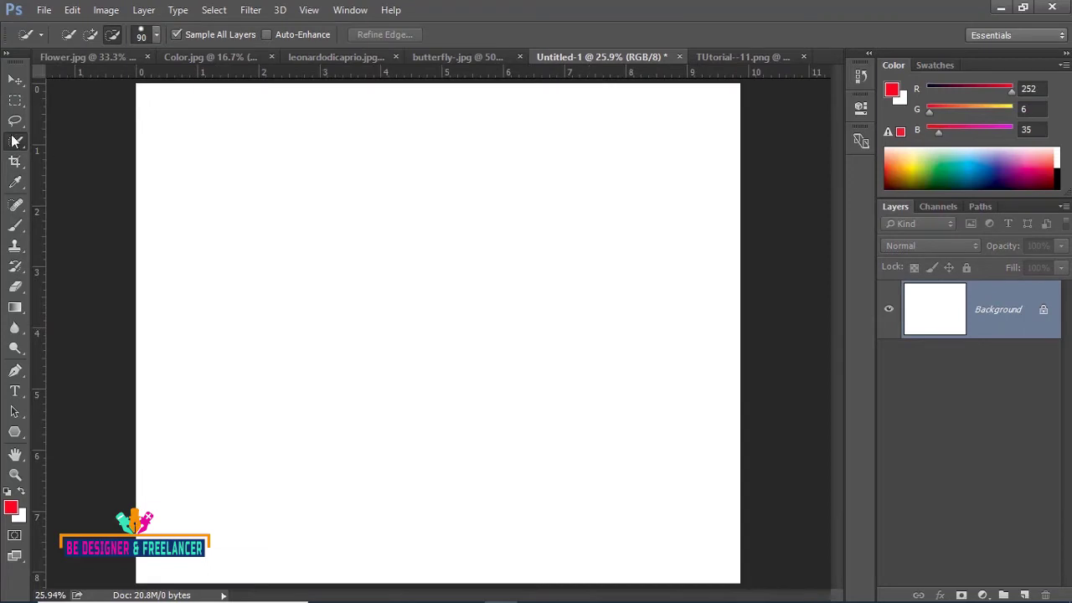
Switch to the Magic Wand tool and bring up the leonardodicaprio.jpg portrait
{"action": "right_click", "coordinate": [15, 141]}
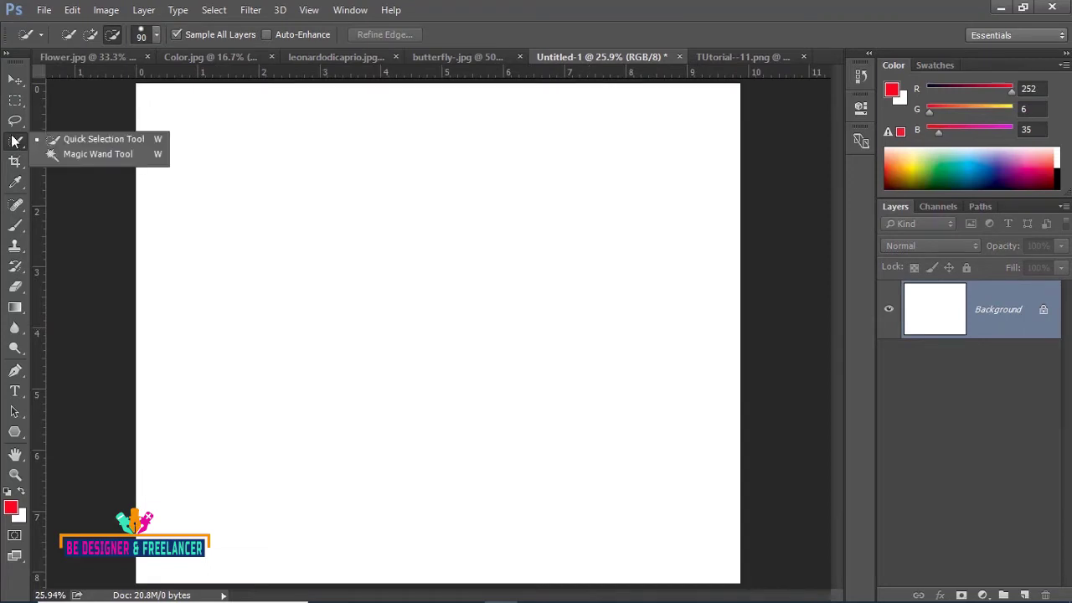
{"action": "left_click", "coordinate": [74, 154]}
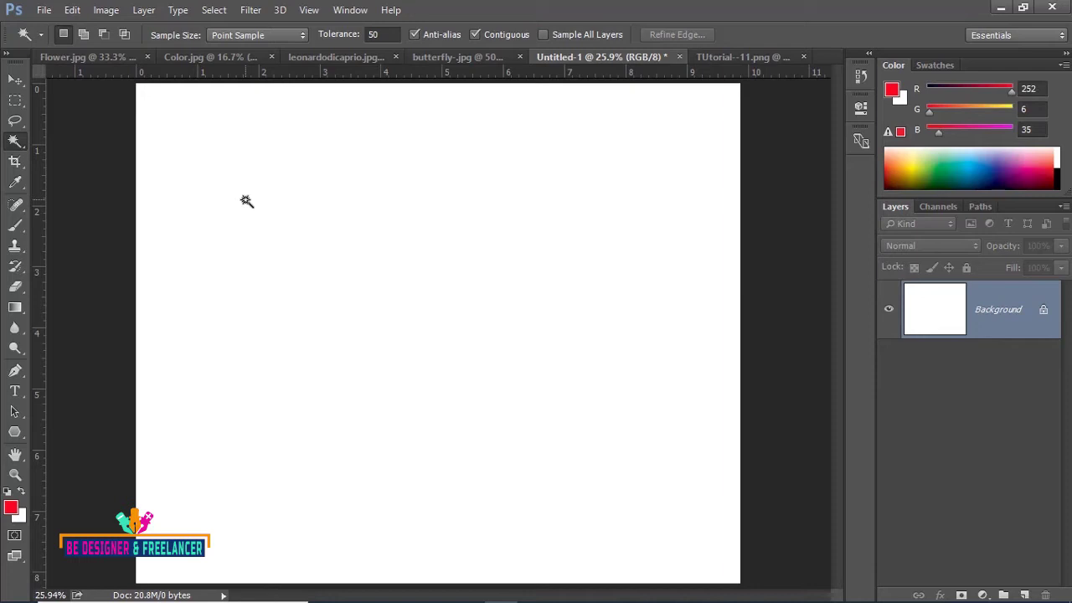
{"action": "left_click", "coordinate": [304, 58]}
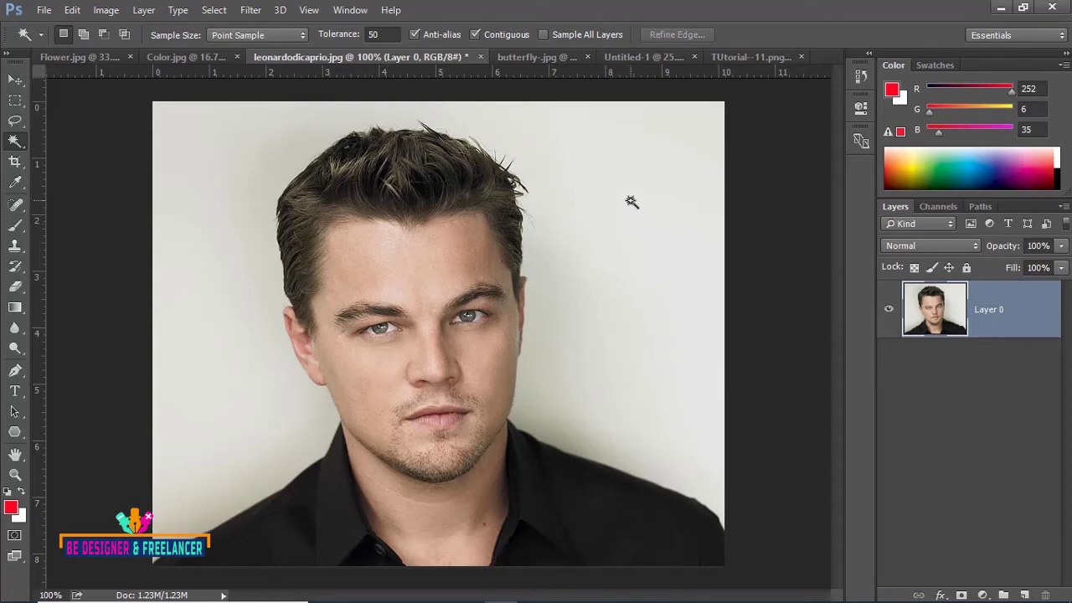
Wand-select the grey background, then use Intersect mode to keep only the neck shadow strip
{"action": "left_click", "coordinate": [631, 201]}
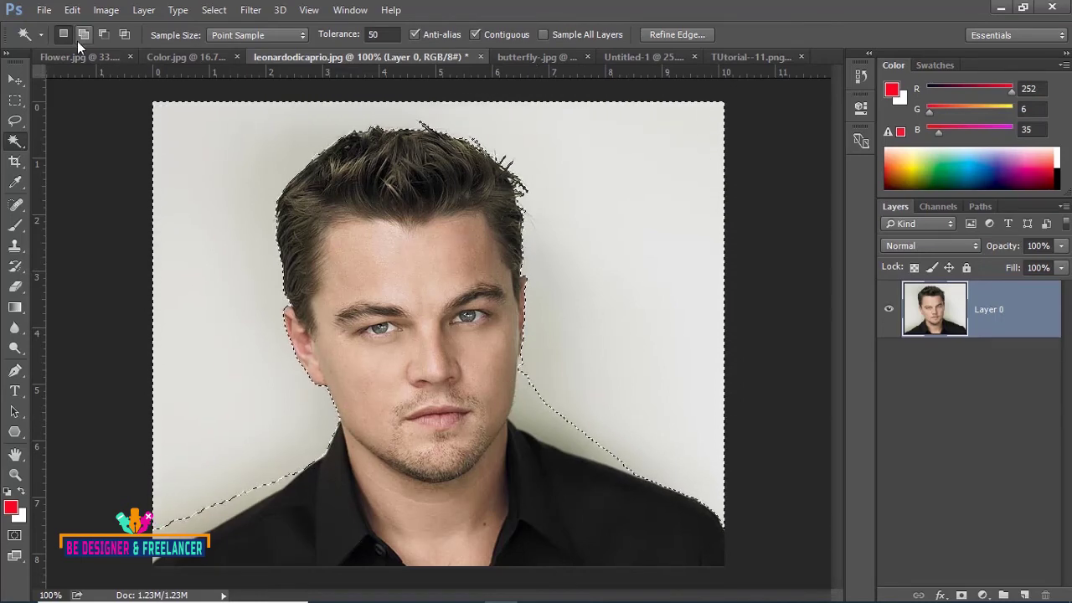
{"action": "left_click", "coordinate": [103, 34]}
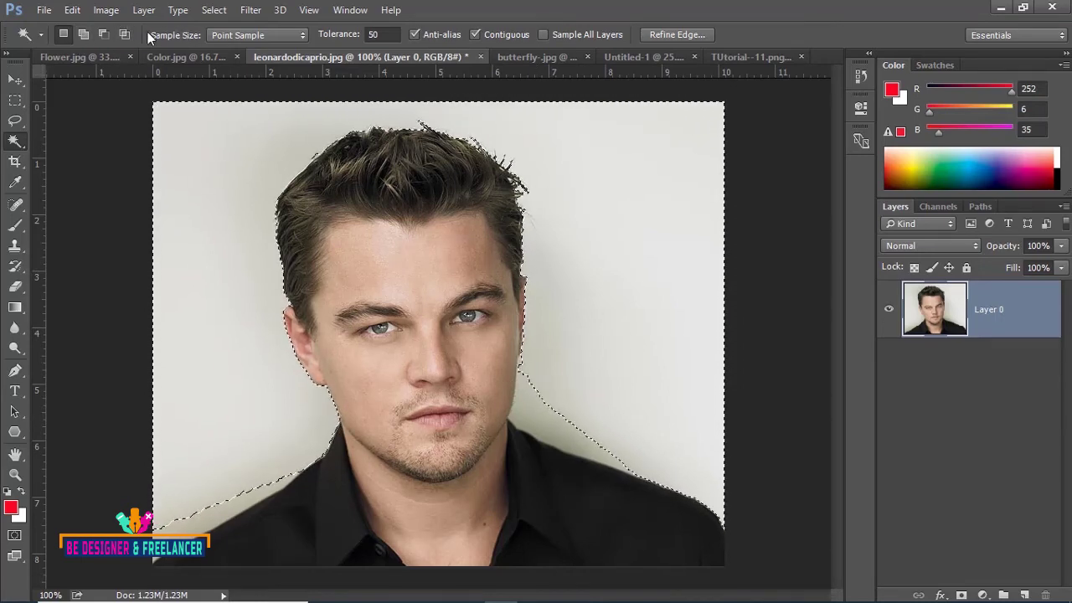
{"action": "left_click", "coordinate": [125, 34]}
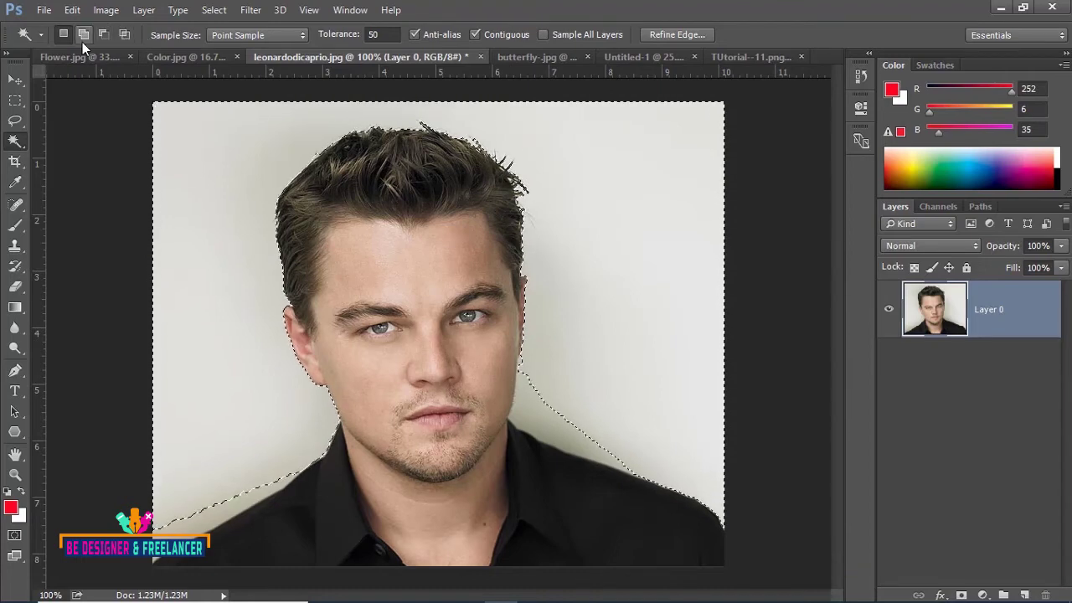
{"action": "left_click", "coordinate": [83, 36]}
{"action": "left_click", "coordinate": [124, 36]}
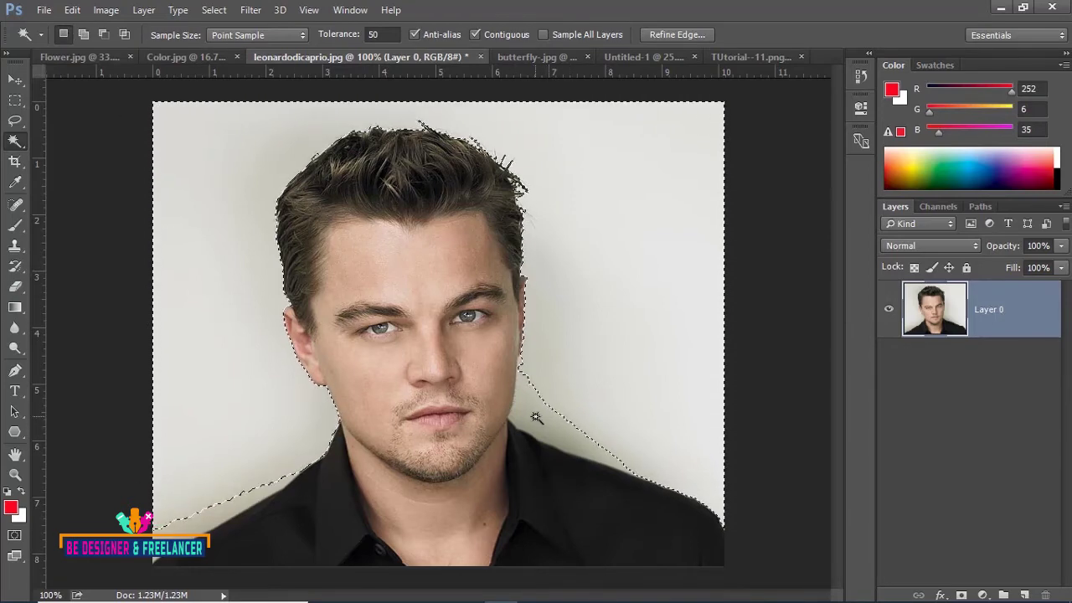
{"action": "left_click", "coordinate": [535, 418]}
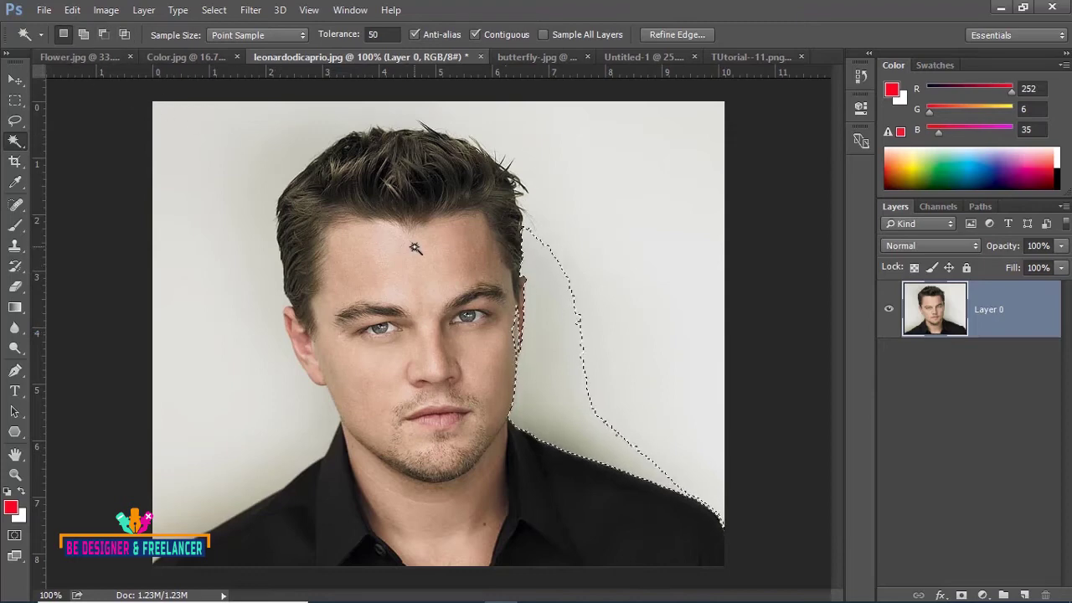
Wand-click the grey background as a new selection around the head and shoulders
{"action": "left_click", "coordinate": [591, 373]}
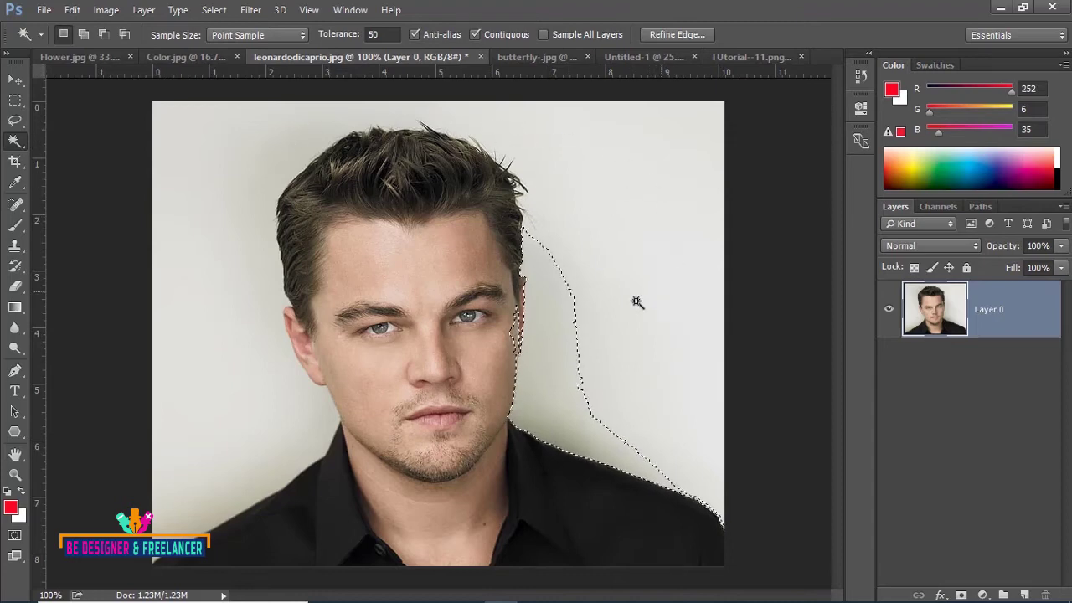
{"action": "left_click", "coordinate": [636, 195]}
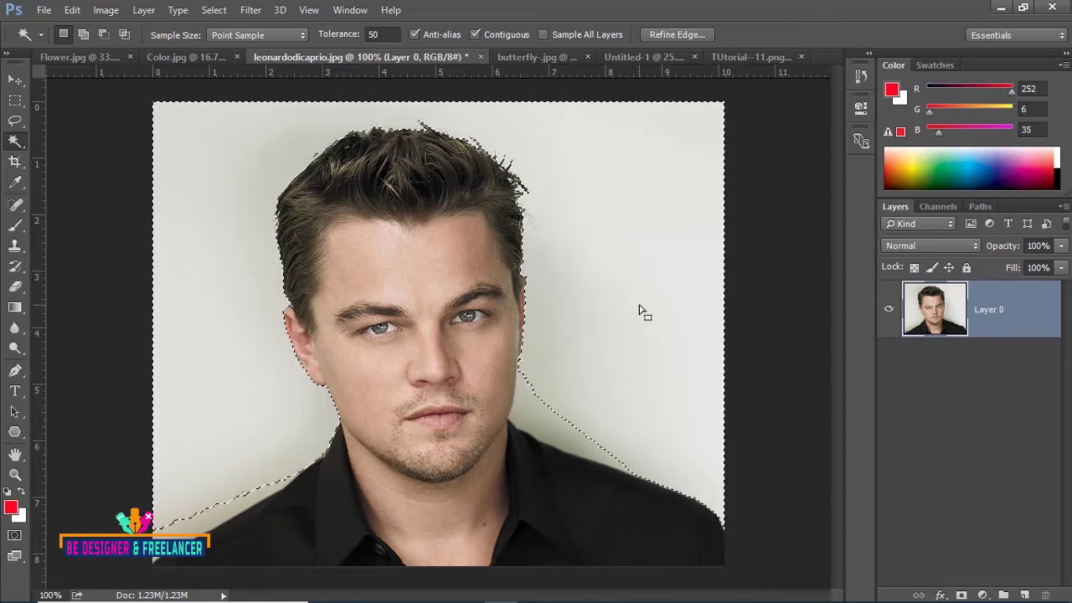
In Add to selection mode, add the neck-side background patch and face areas
{"action": "left_click", "coordinate": [84, 42]}
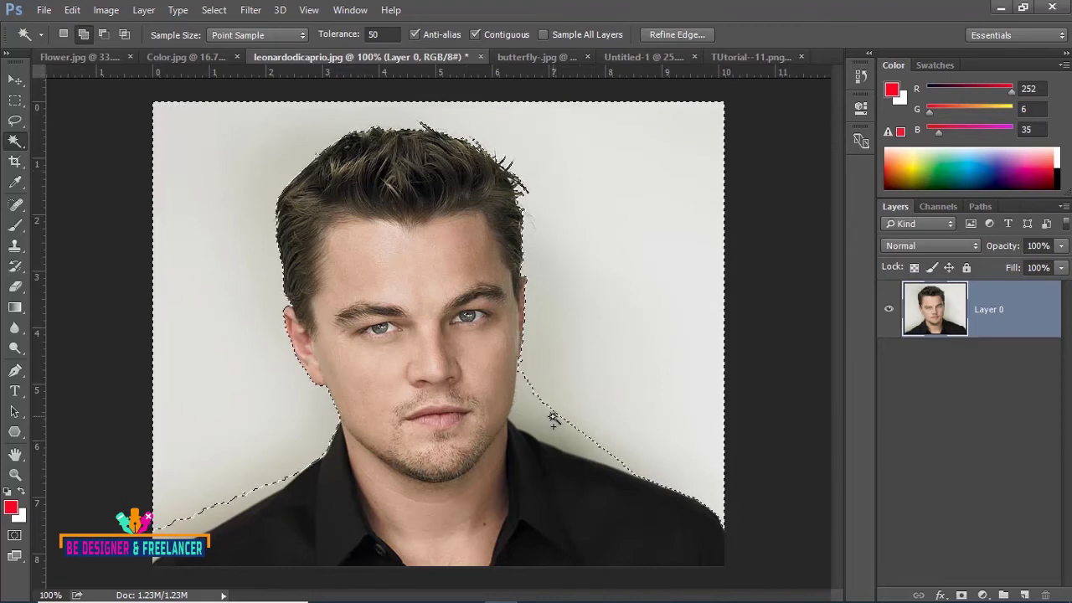
{"action": "left_click", "coordinate": [639, 436]}
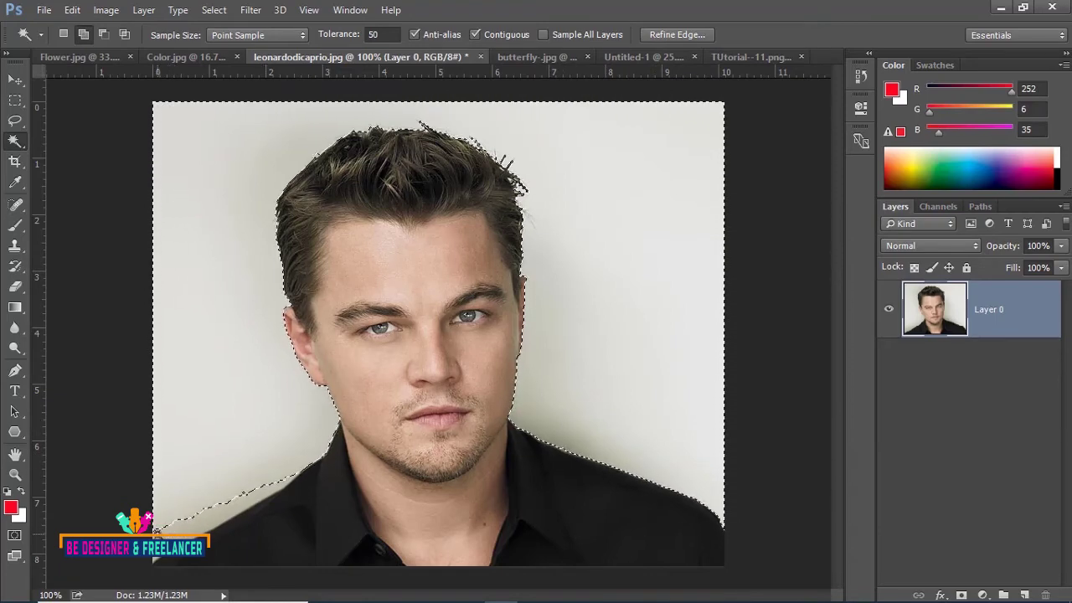
{"action": "left_click", "coordinate": [157, 516]}
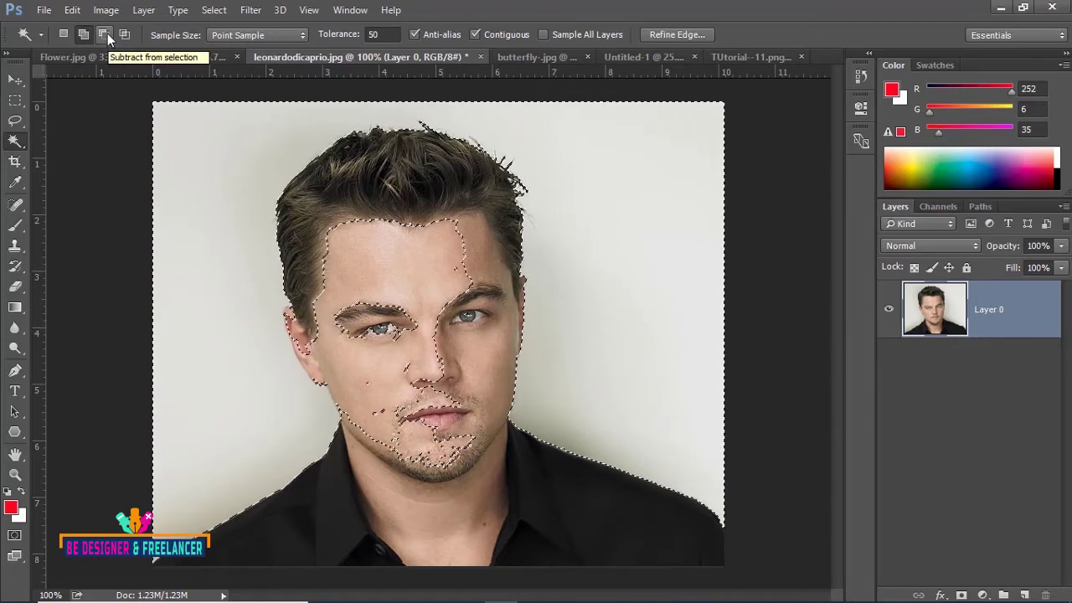
Try a Subtract-mode wand pick on the chin, then undo so the face is excluded
{"action": "left_click", "coordinate": [103, 35]}
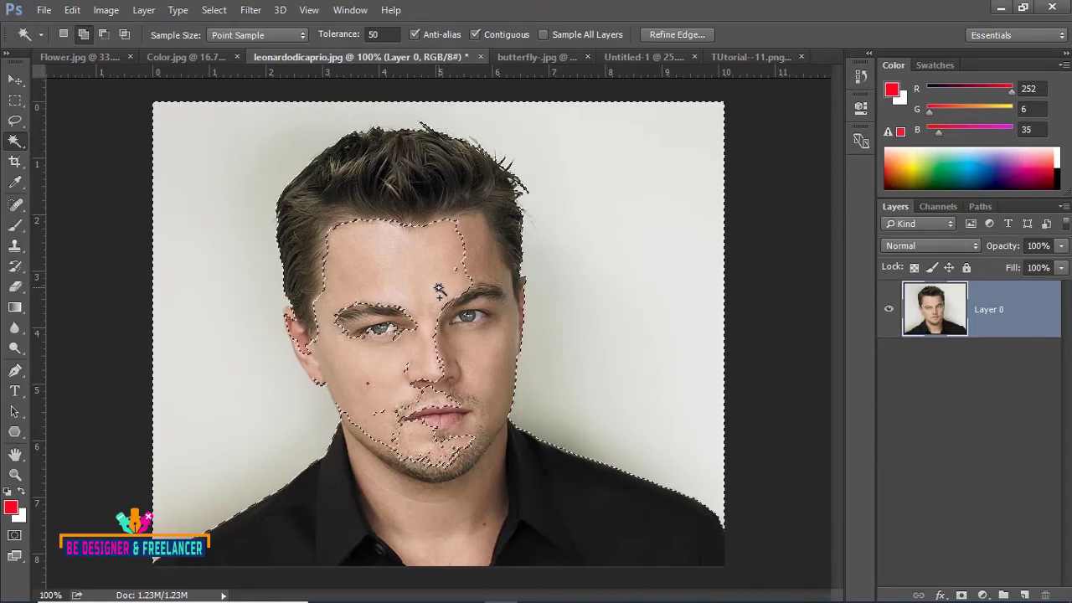
{"action": "left_click", "coordinate": [104, 36]}
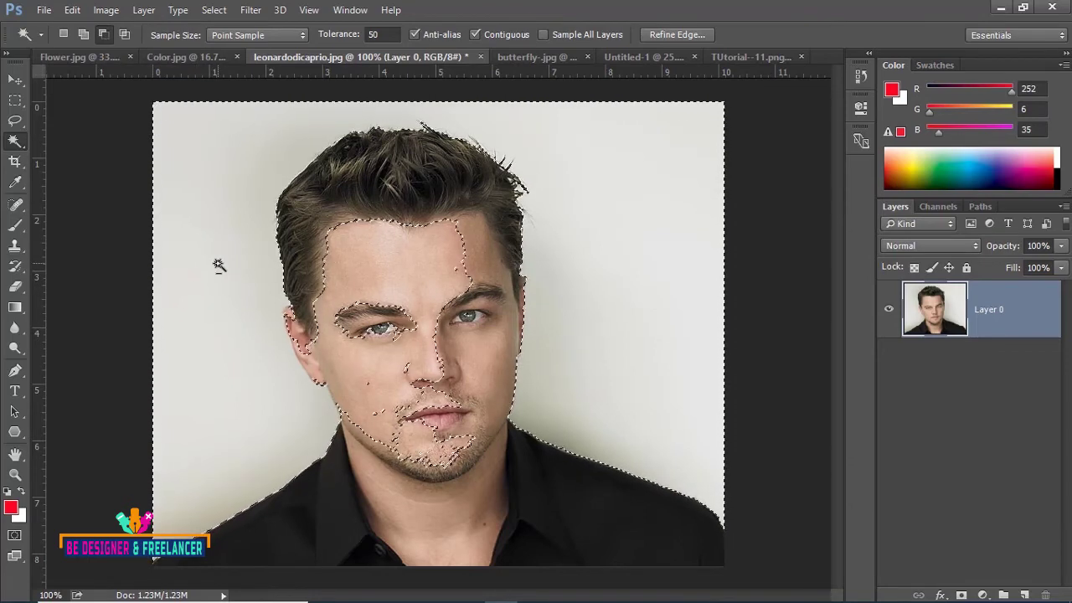
{"action": "left_click", "coordinate": [432, 432]}
{"action": "key", "text": "ctrl+z"}
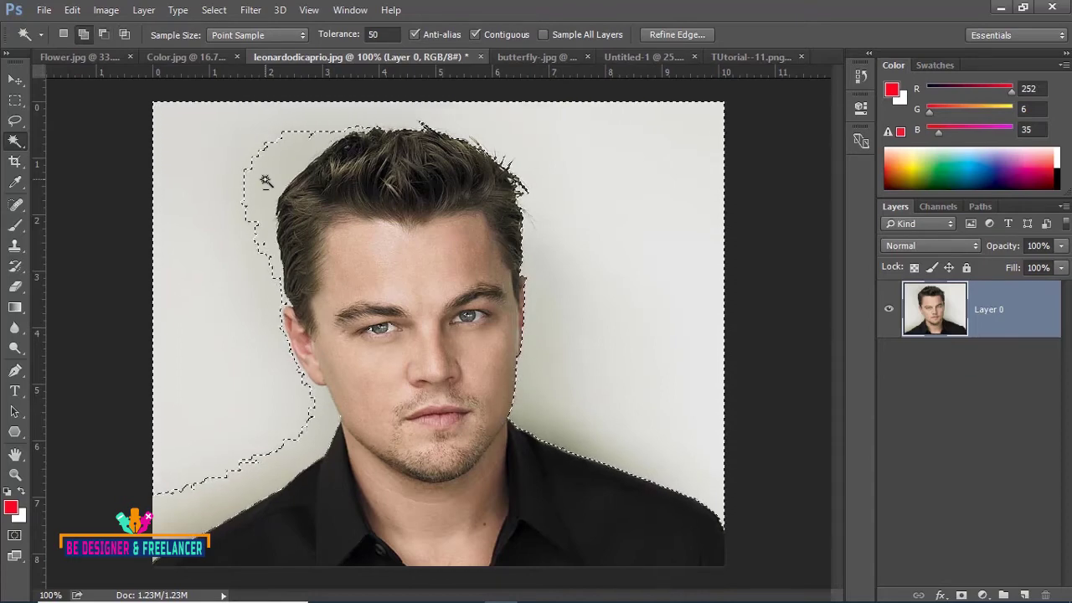
Add the missed background left of the hair, then fill the selected background with foreground red
{"action": "left_click", "coordinate": [264, 182], "text": "shift"}
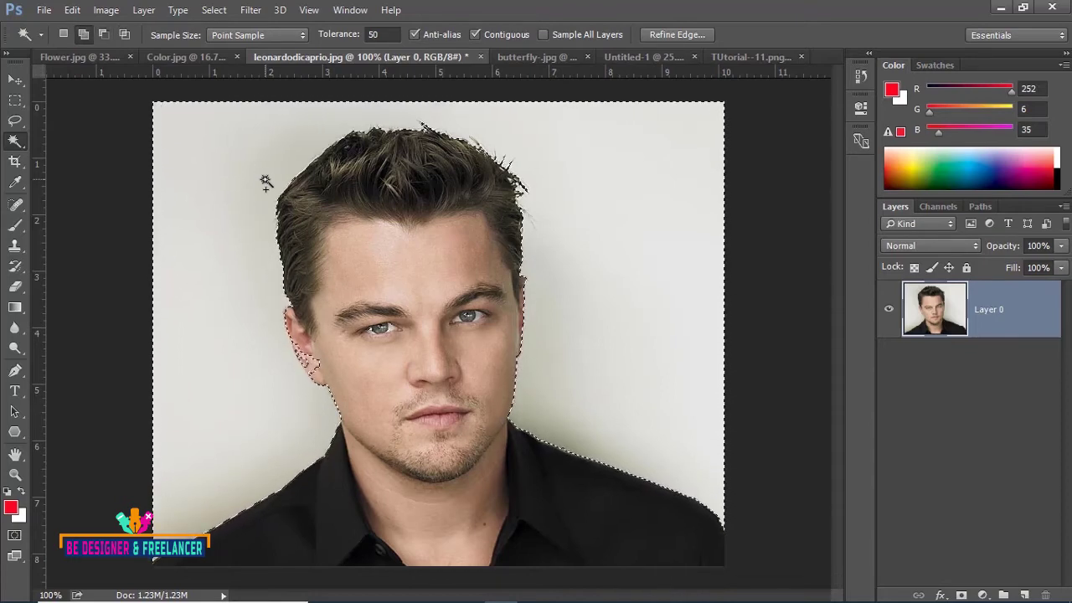
{"action": "key", "text": "alt"}
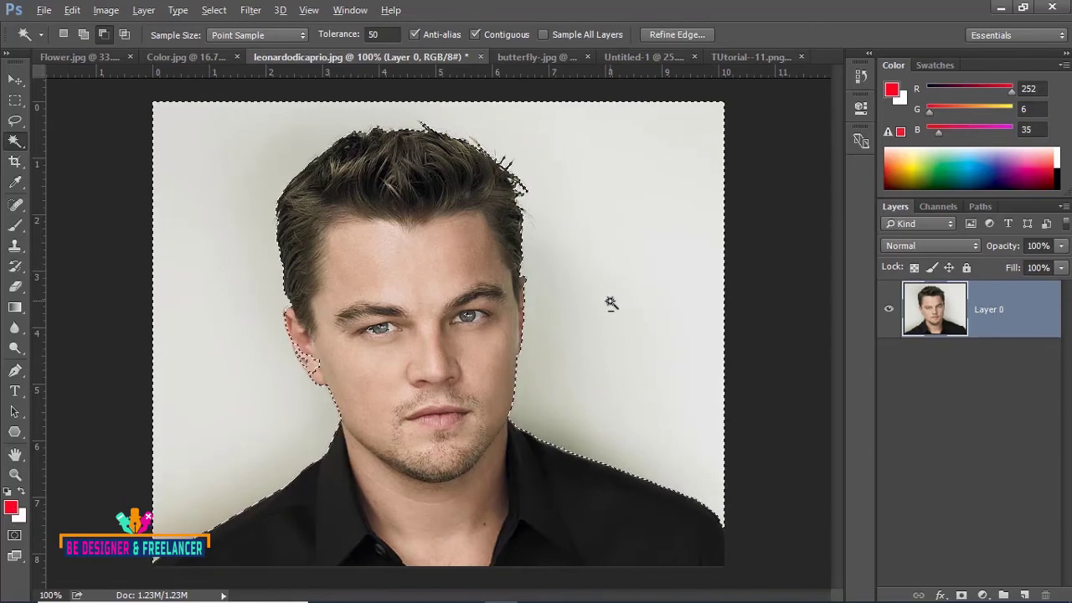
{"action": "key", "text": "alt+BackSpace"}
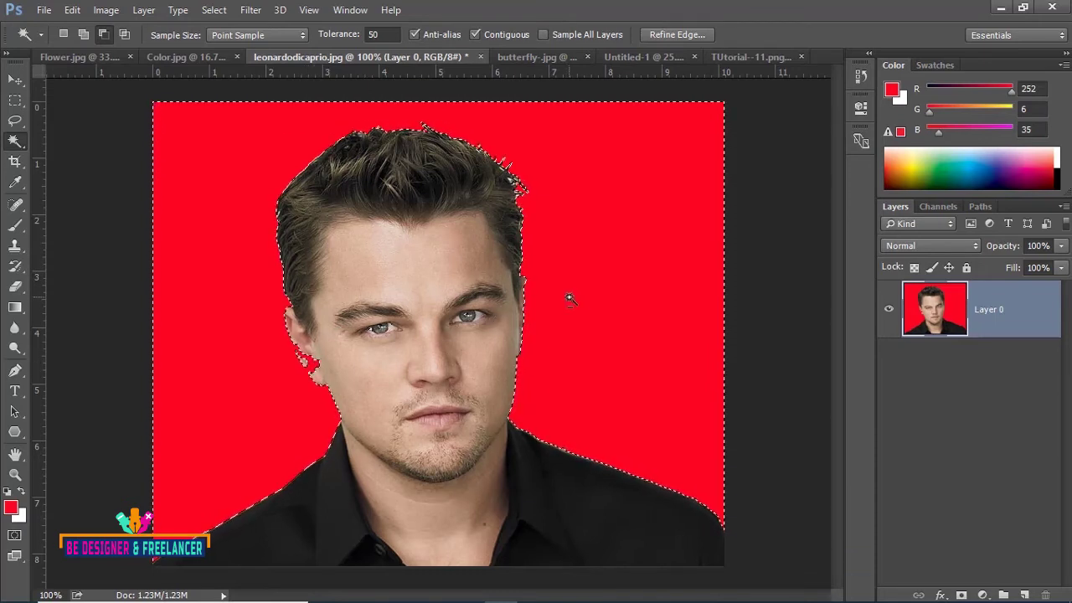
Undo the red fill and subtract the ear area from the selection at 200% zoom
{"action": "key", "text": "ctrl+z"}
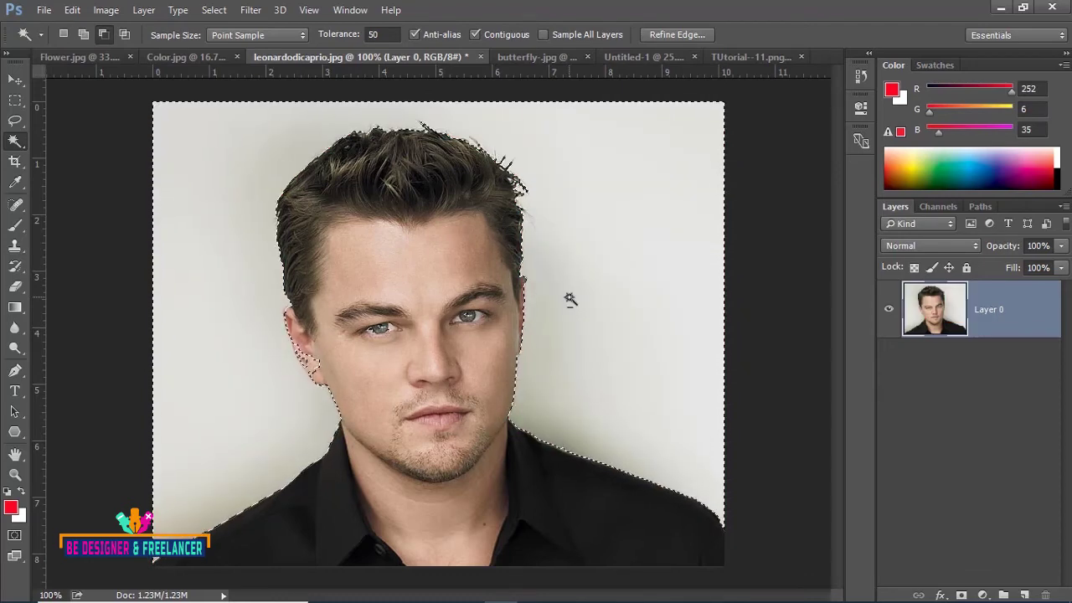
{"action": "key", "text": "ctrl+plus"}
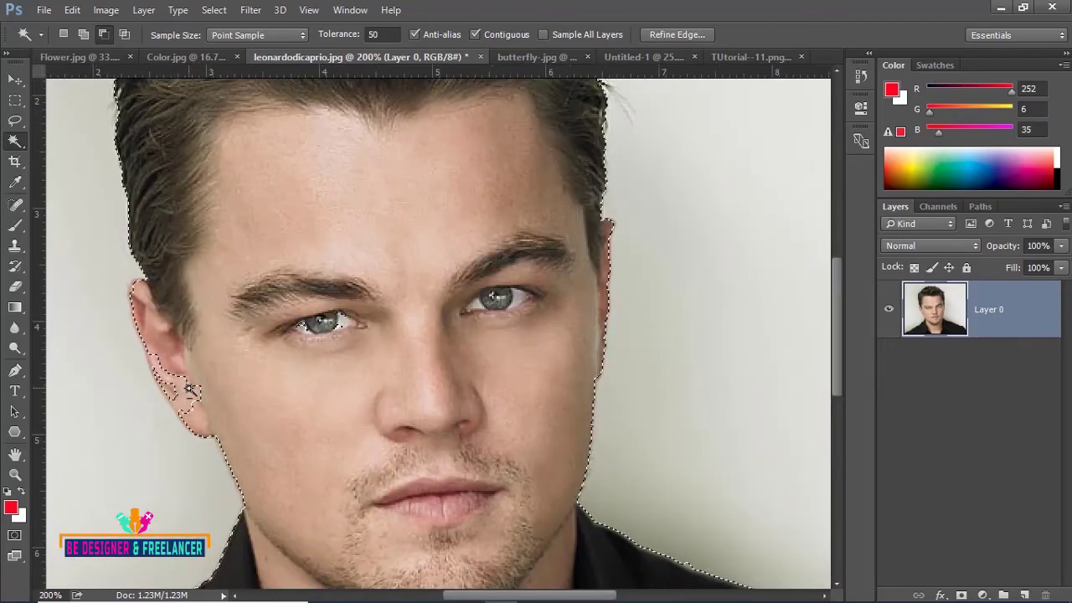
{"action": "left_click", "coordinate": [187, 395], "text": "alt"}
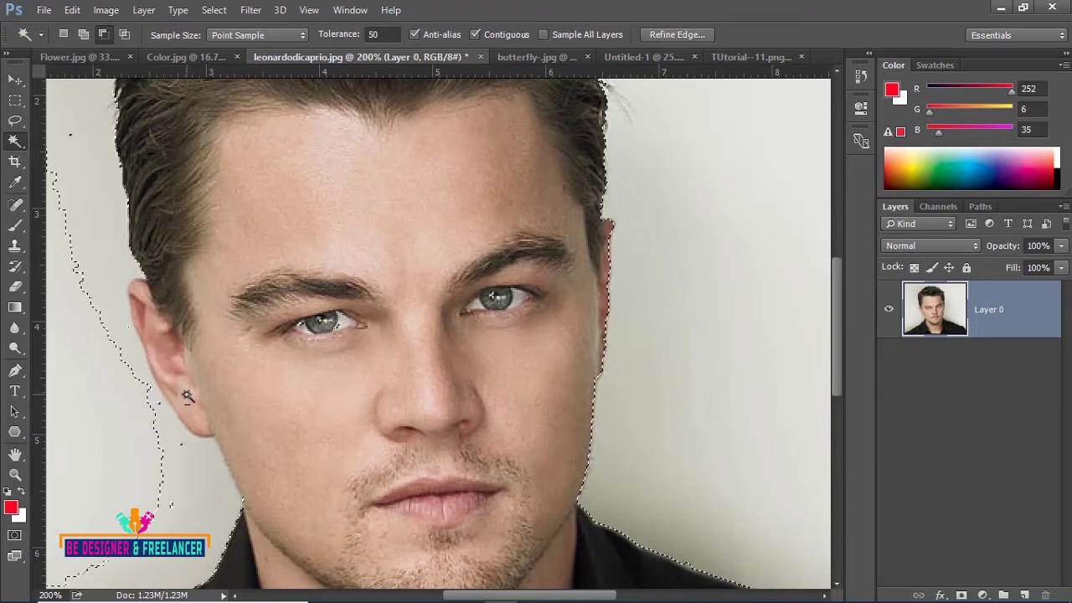
{"action": "key", "text": "ctrl+minus"}
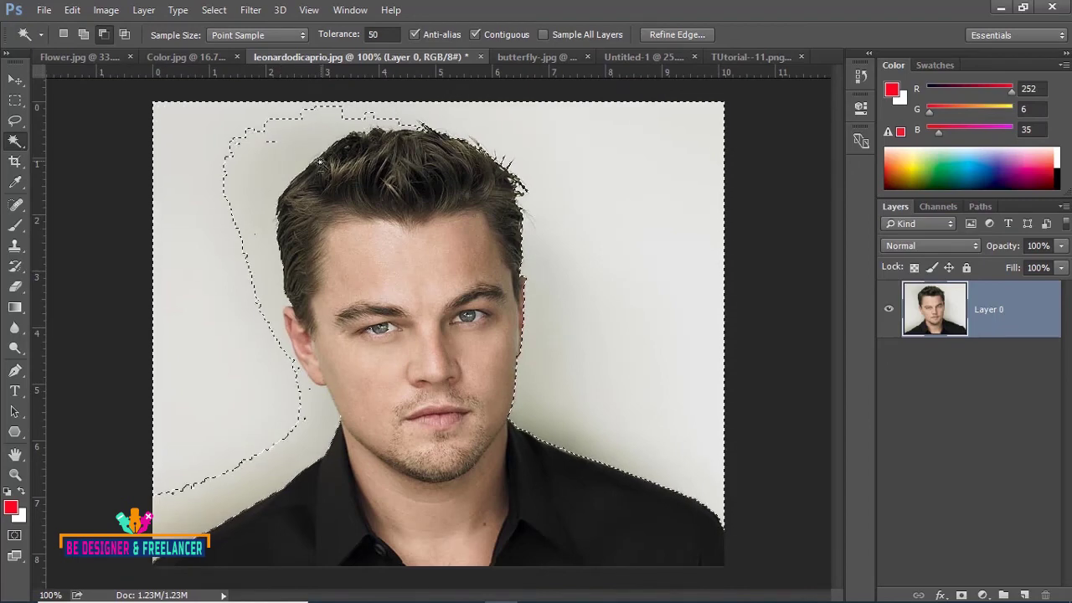
Add back the background left of the head and lower-left, subtracting part of the ear
{"action": "left_click", "coordinate": [260, 165], "text": "shift"}
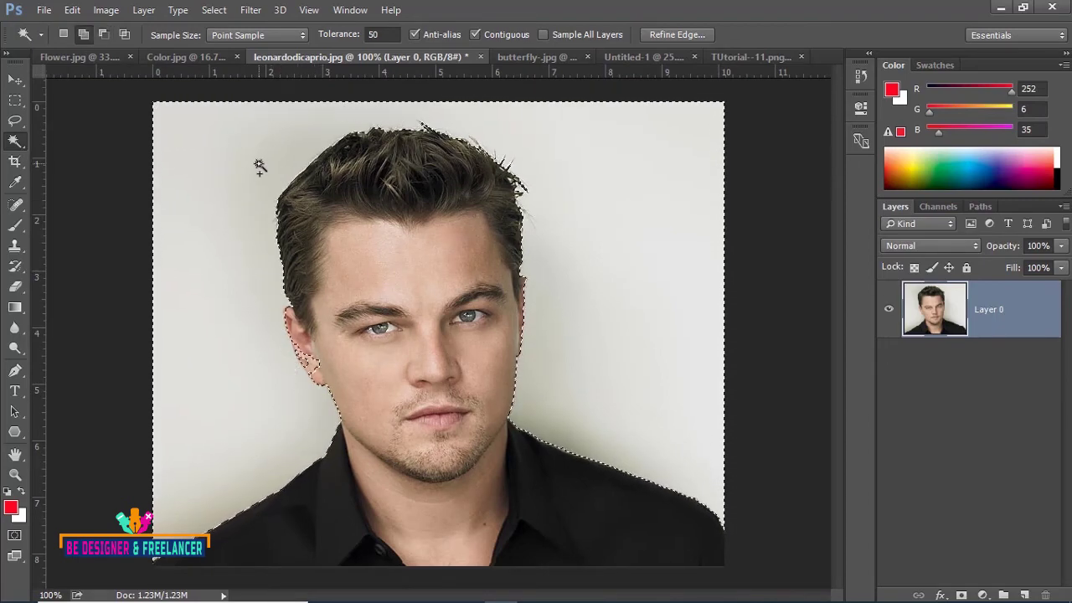
{"action": "key", "text": "alt"}
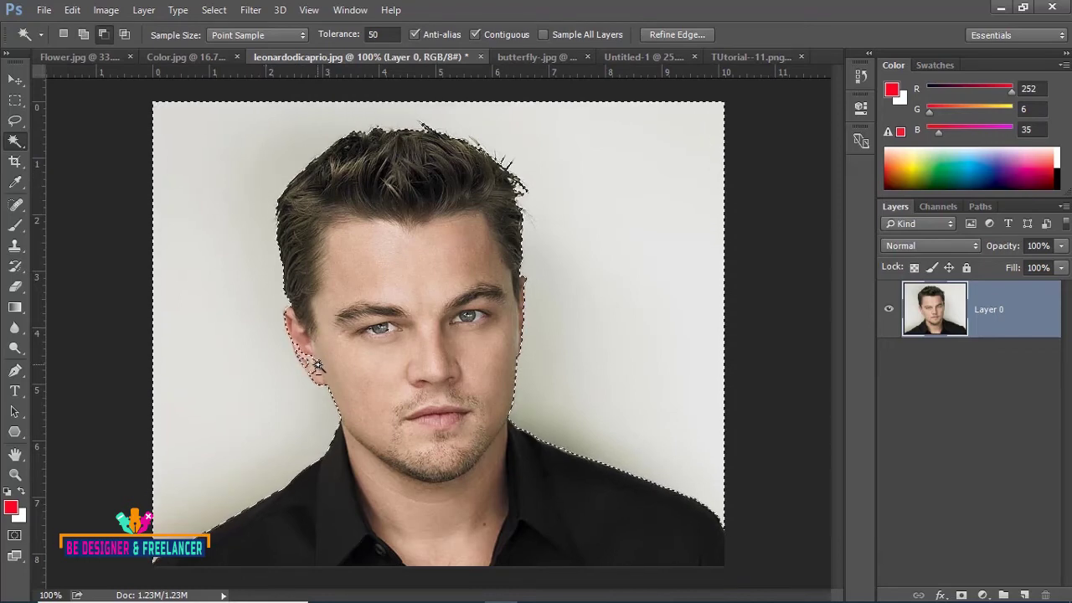
{"action": "key", "text": "ctrl+plus"}
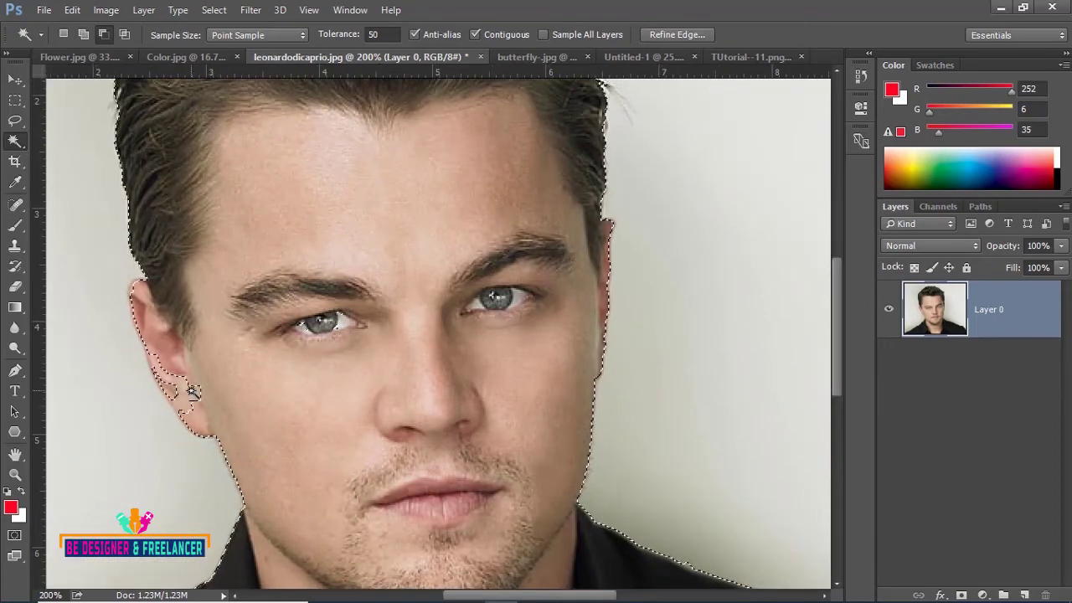
{"action": "left_click", "coordinate": [196, 384], "text": "alt"}
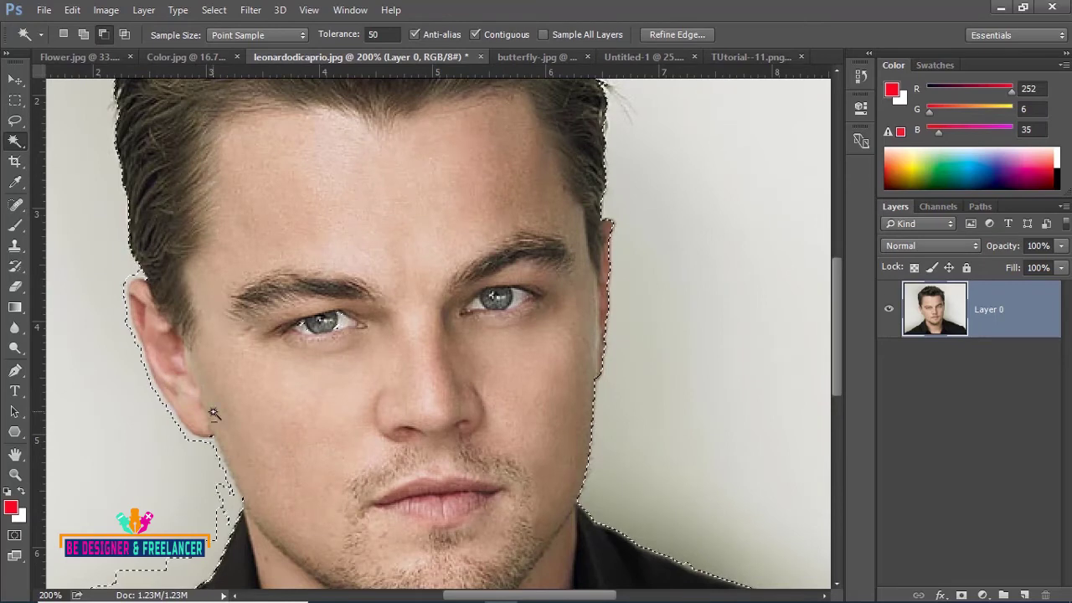
{"action": "scroll", "coordinate": [251, 414], "scroll_direction": "down", "scroll_amount": 1}
{"action": "key", "text": "ctrl+minus"}
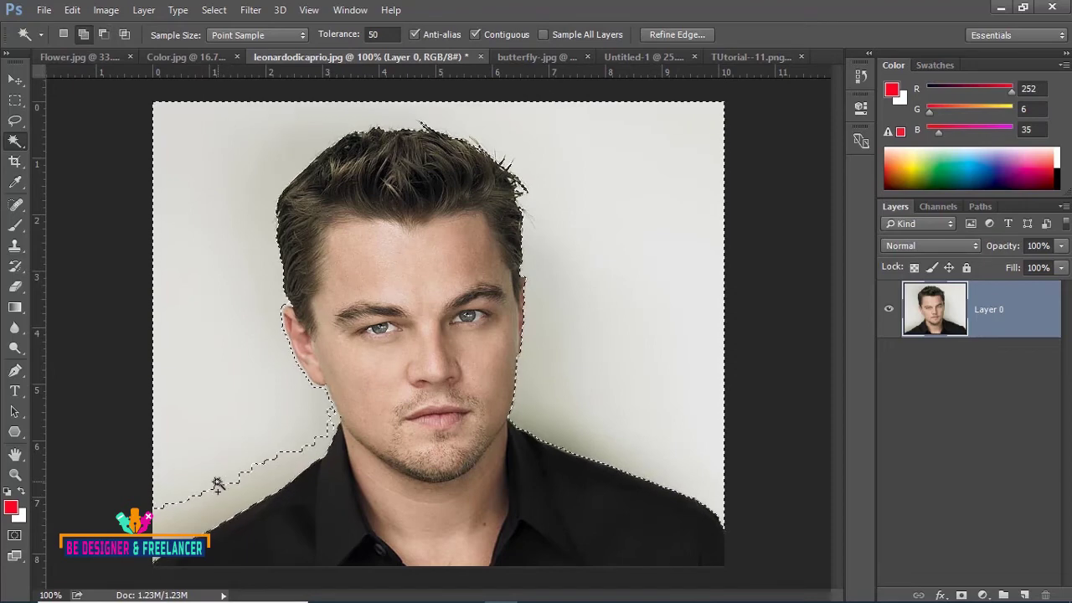
{"action": "left_click", "coordinate": [226, 483], "text": "shift"}
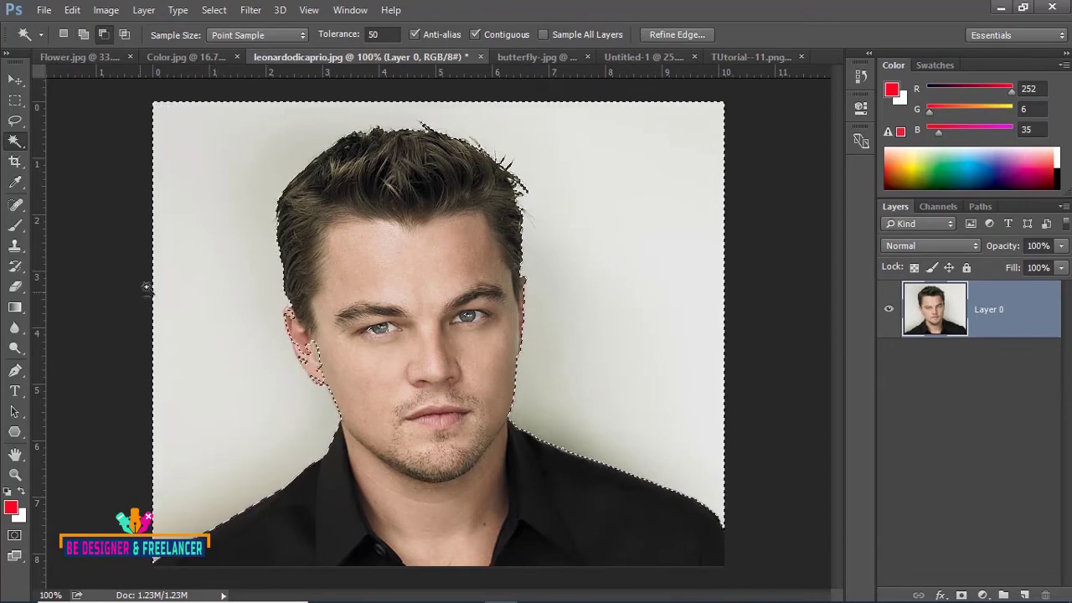
Set wand Tolerance to 10 and refine the selection around the ear at 200% zoom
{"action": "left_click", "coordinate": [318, 376], "text": "shift"}
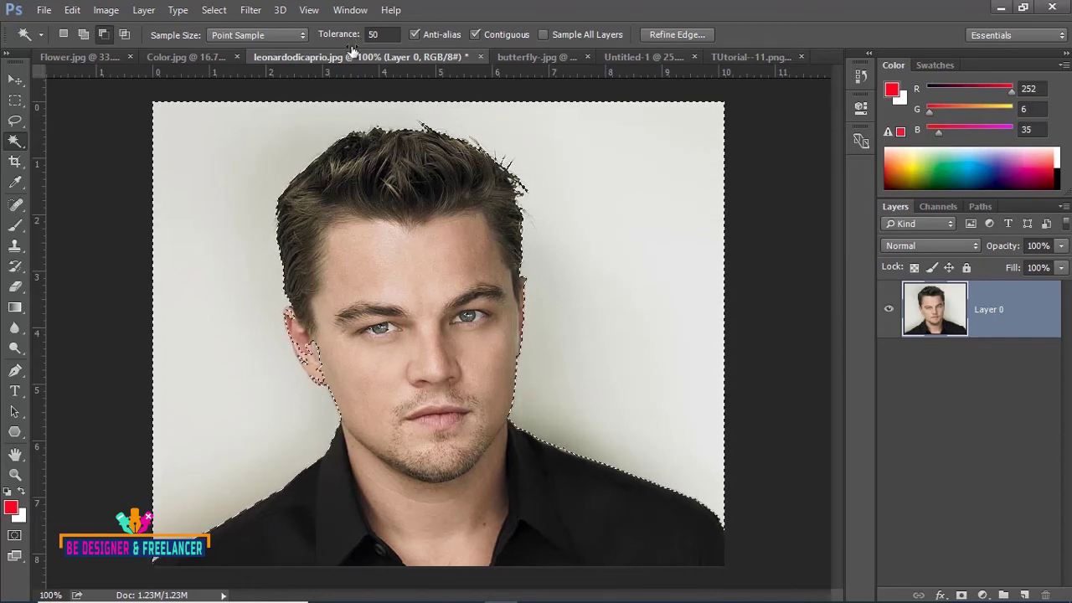
{"action": "key", "text": "ctrl+plus"}
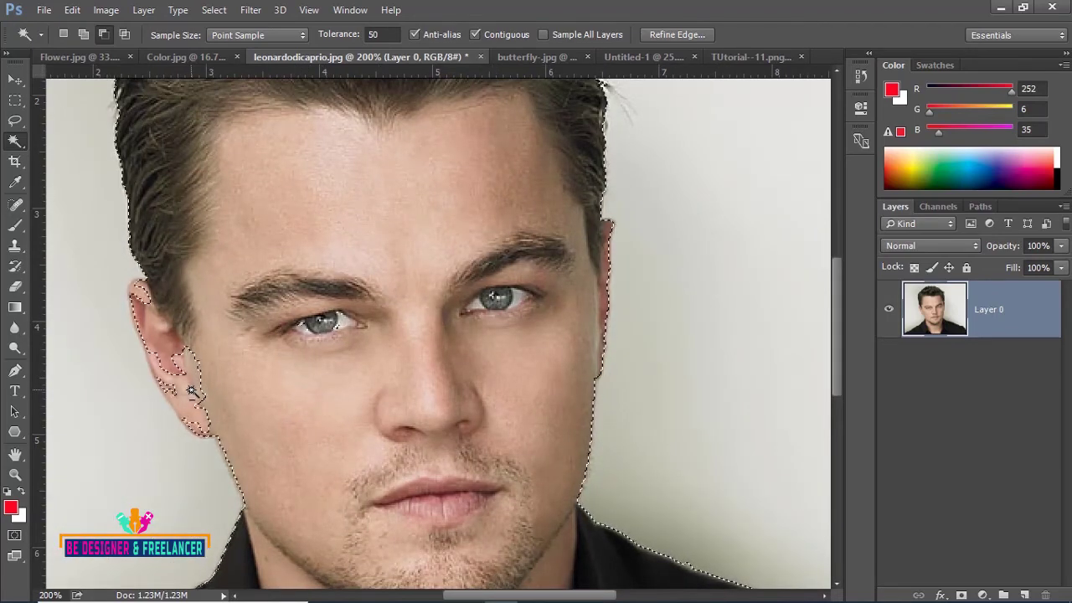
{"action": "left_click", "coordinate": [377, 34]}
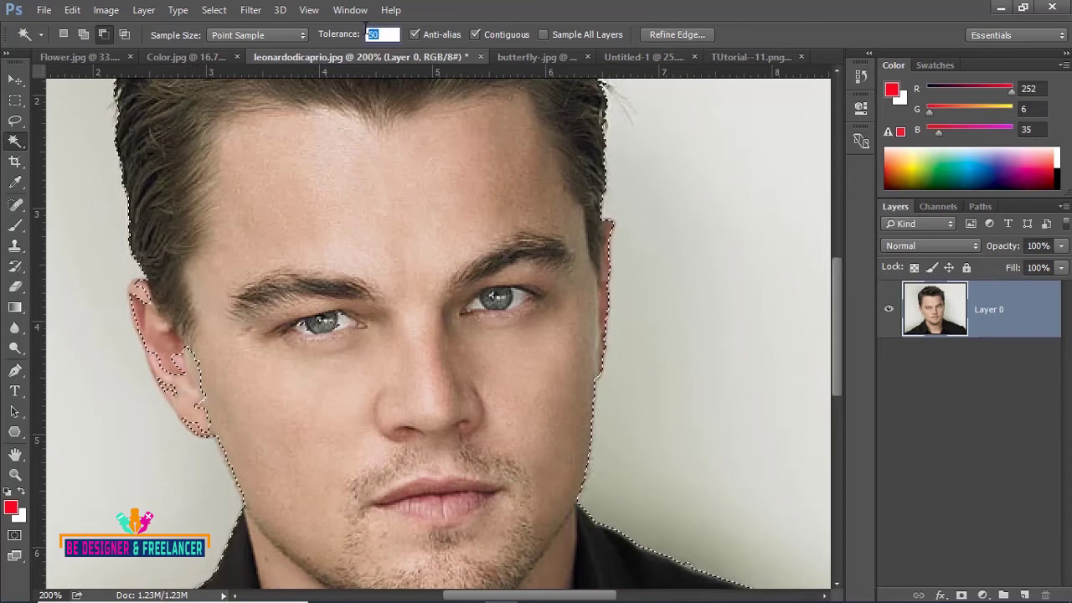
{"action": "type", "text": "10"}
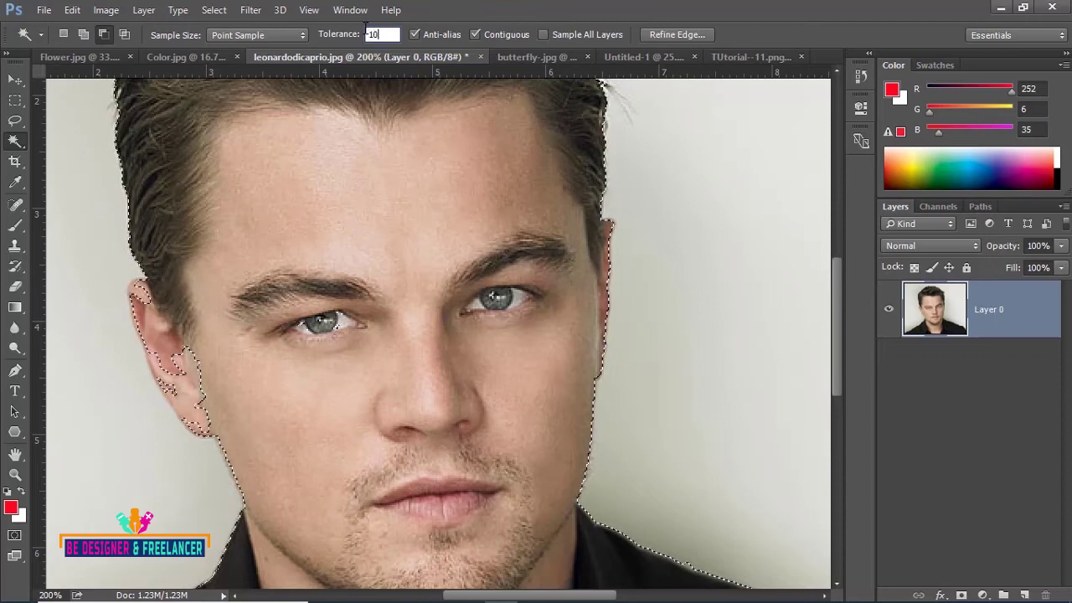
{"action": "key", "text": "Return"}
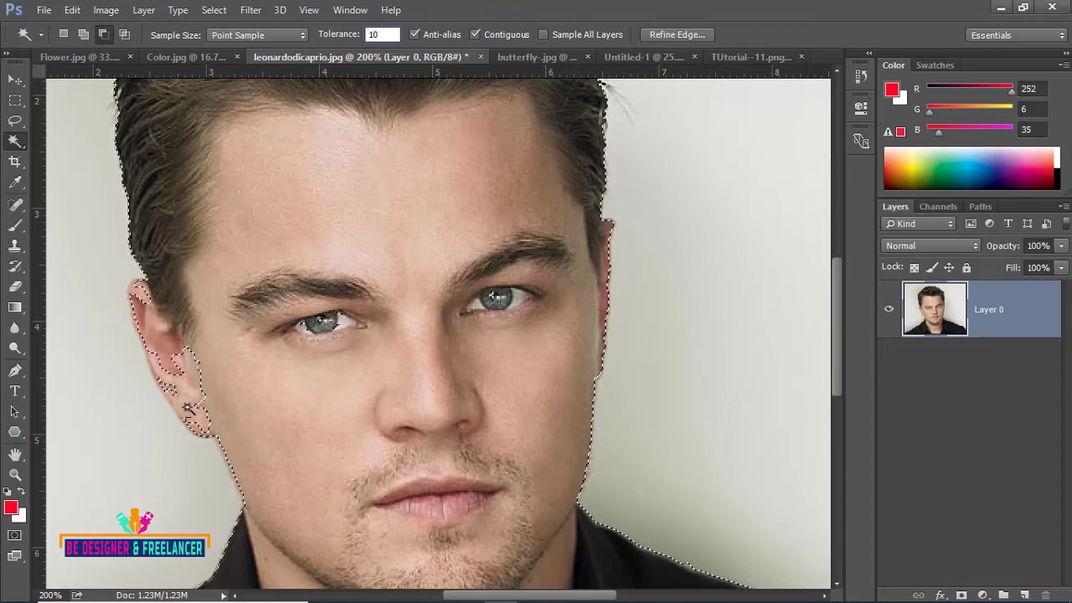
{"action": "left_click", "coordinate": [191, 396]}
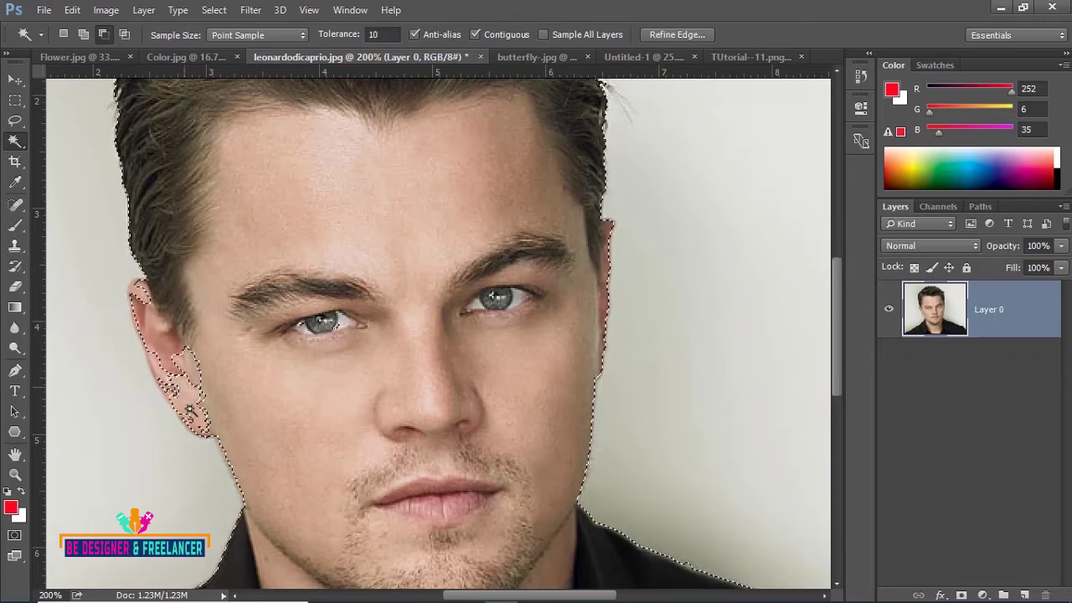
{"action": "left_click", "coordinate": [189, 416]}
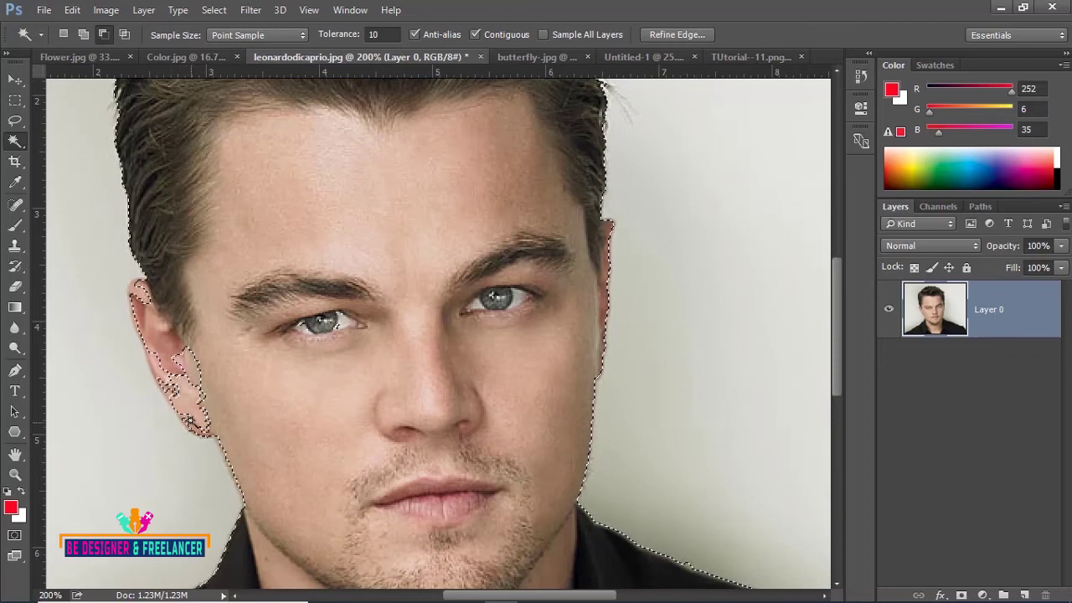
{"action": "left_click", "coordinate": [157, 361]}
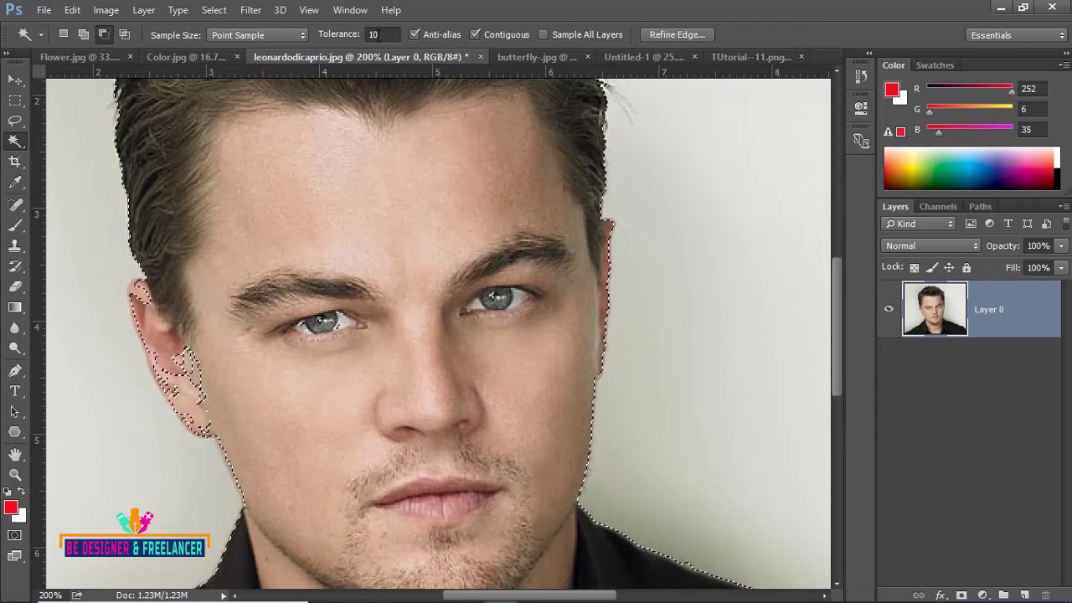
Set Tolerance to 25 and clear stray selection bits along the ear
{"action": "left_click", "coordinate": [384, 34]}
{"action": "type", "text": "25"}
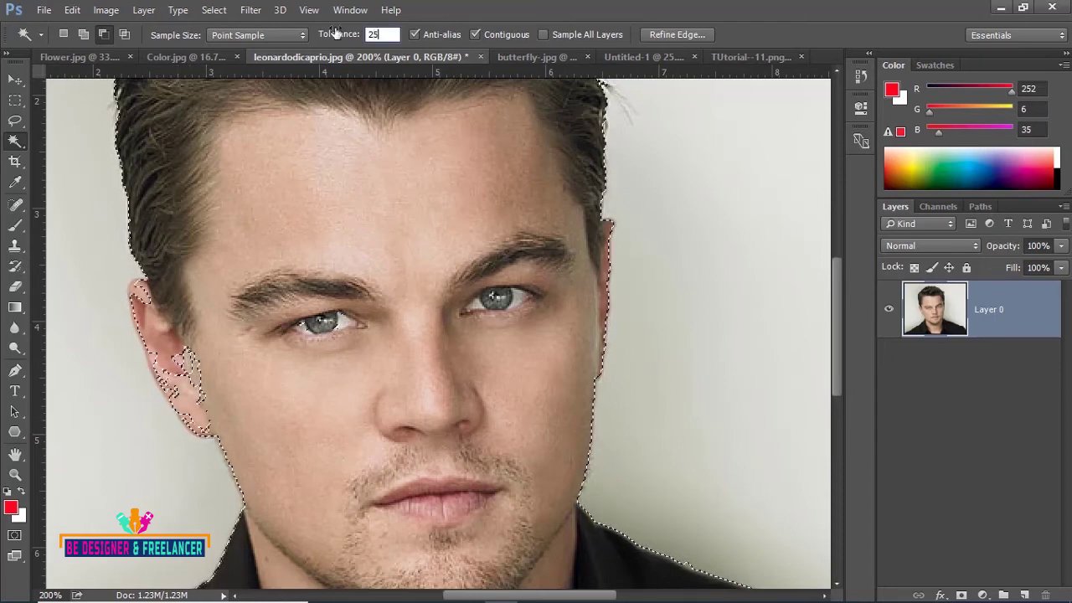
{"action": "key", "text": "Return"}
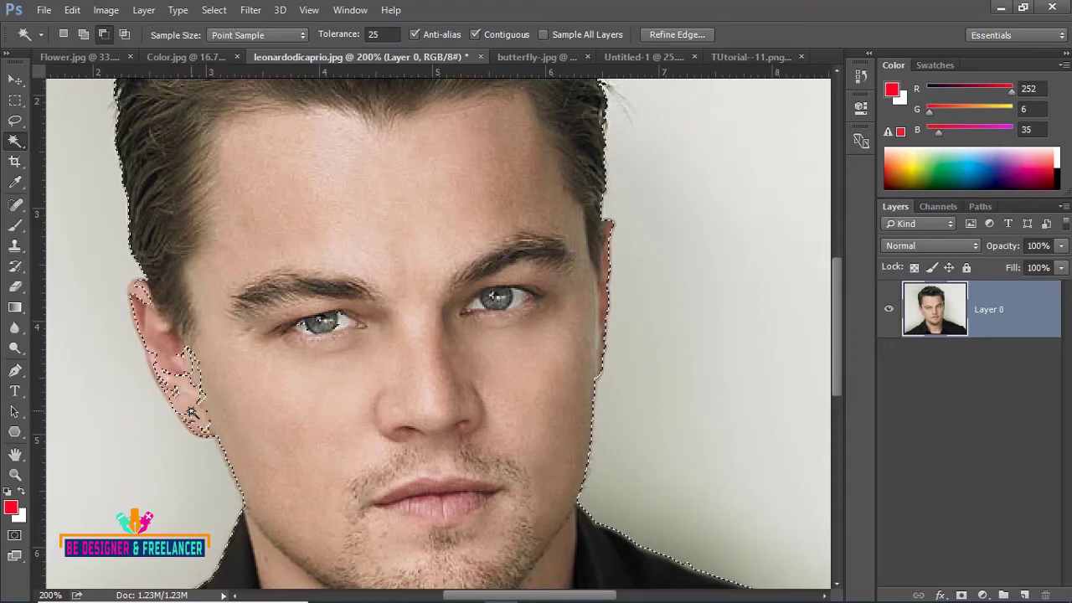
{"action": "left_click", "coordinate": [188, 366]}
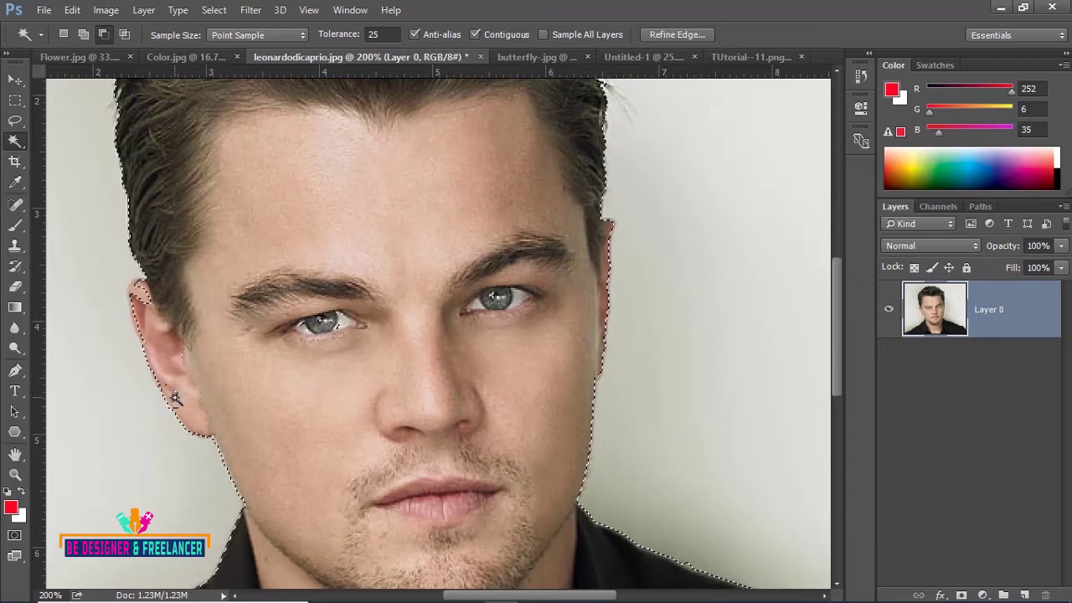
{"action": "left_click", "coordinate": [130, 286]}
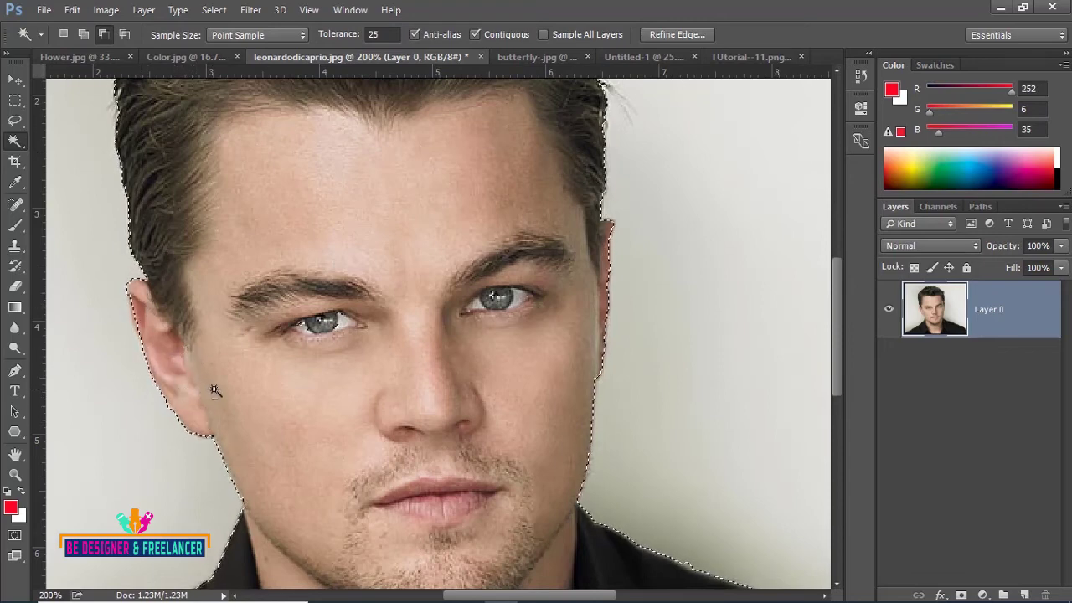
{"action": "key", "text": "ctrl+minus"}
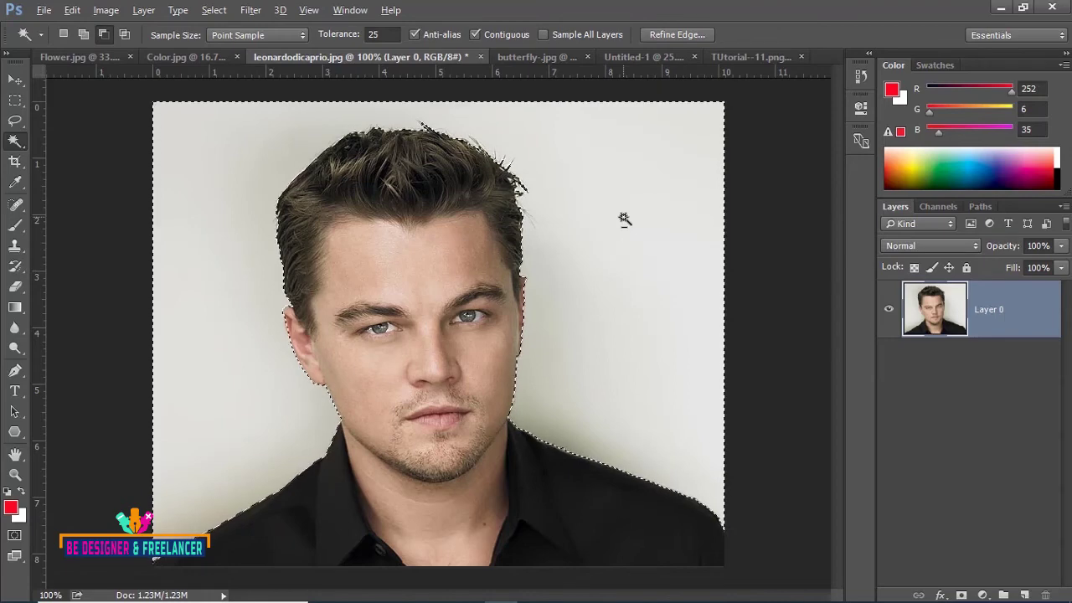
{"action": "key", "text": "alt+BackSpace"}
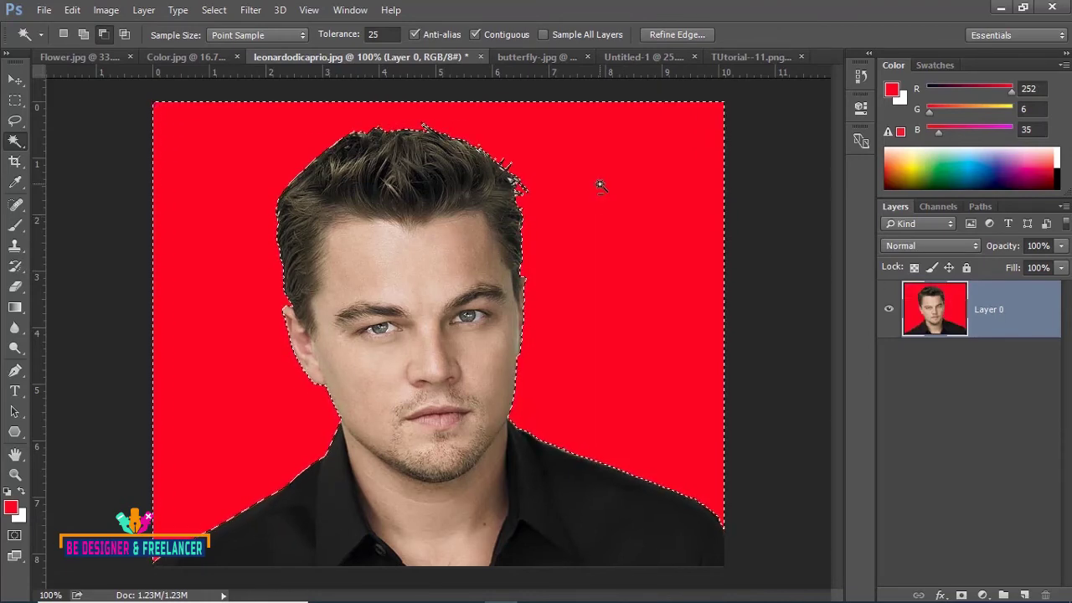
{"action": "key", "text": "Delete"}
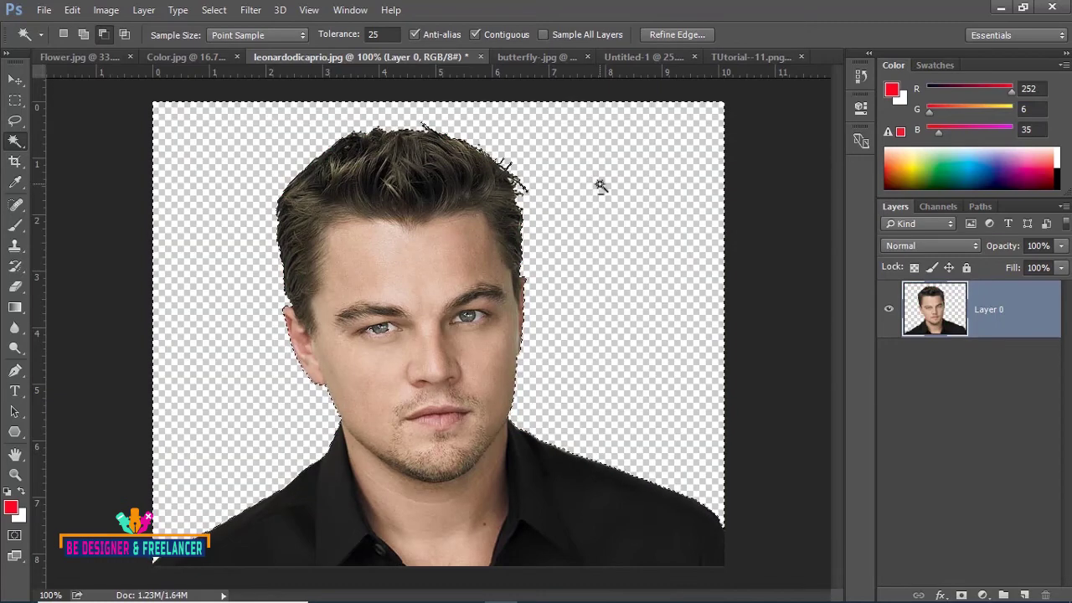
{"action": "key", "text": "ctrl+alt+z"}
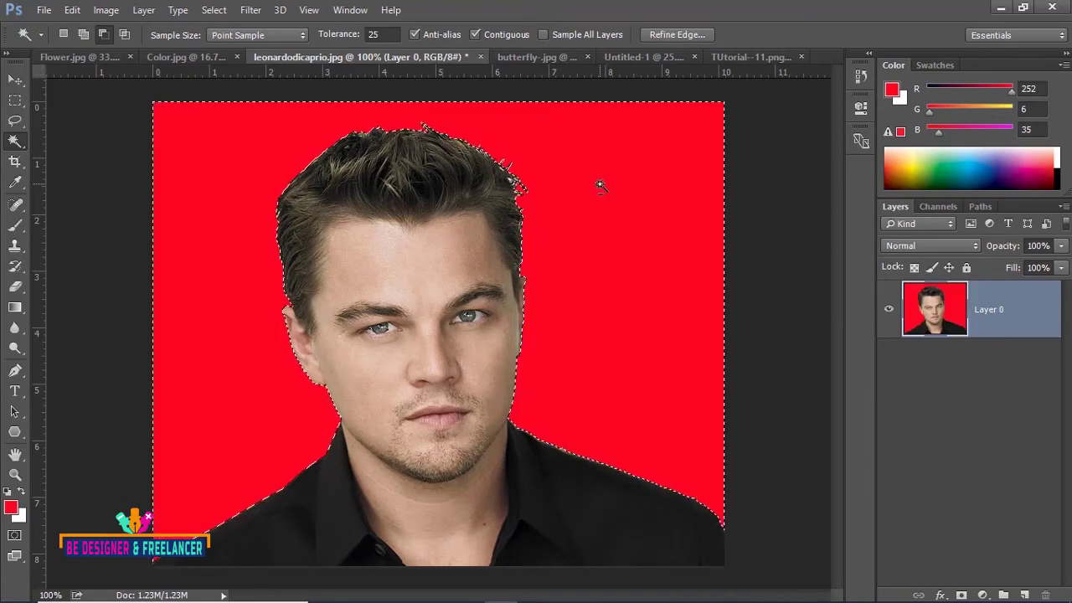
{"action": "key", "text": "ctrl+alt+z"}
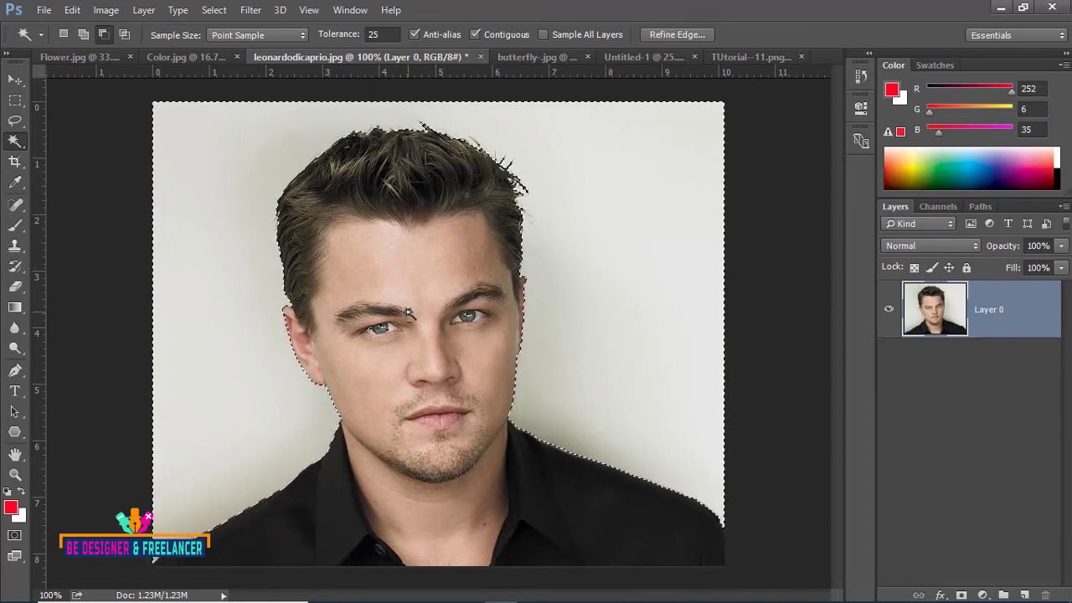
Choose Select Inverse from the canvas context menu so the man is selected
{"action": "right_click", "coordinate": [409, 239]}
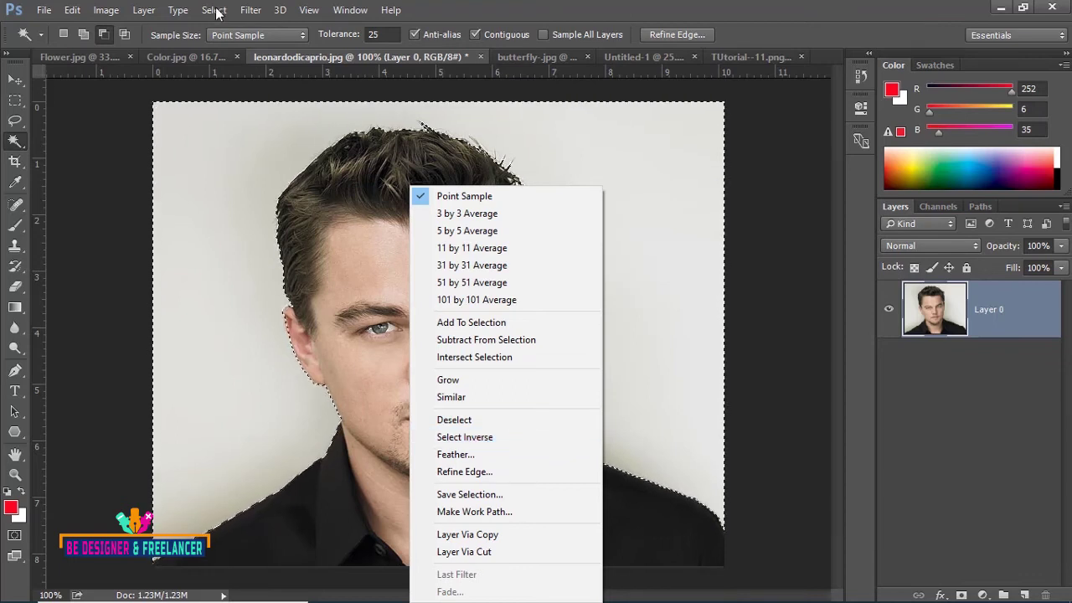
{"action": "left_click", "coordinate": [442, 437]}
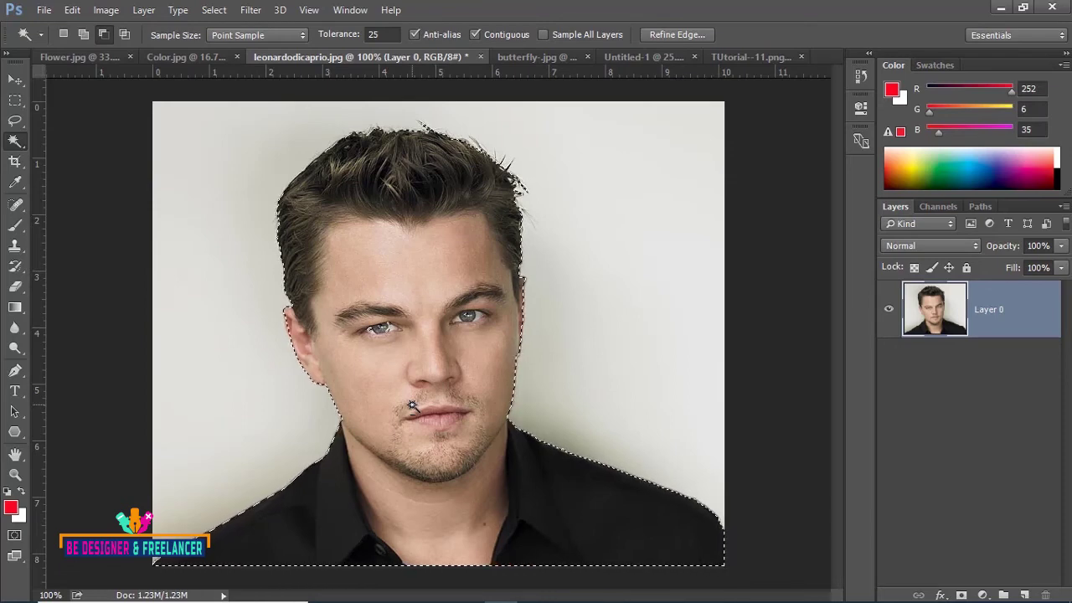
Paste the copied man into Untitled-1 as a new layer, then go back to leonardodicaprio.jpg
{"action": "left_click", "coordinate": [640, 57]}
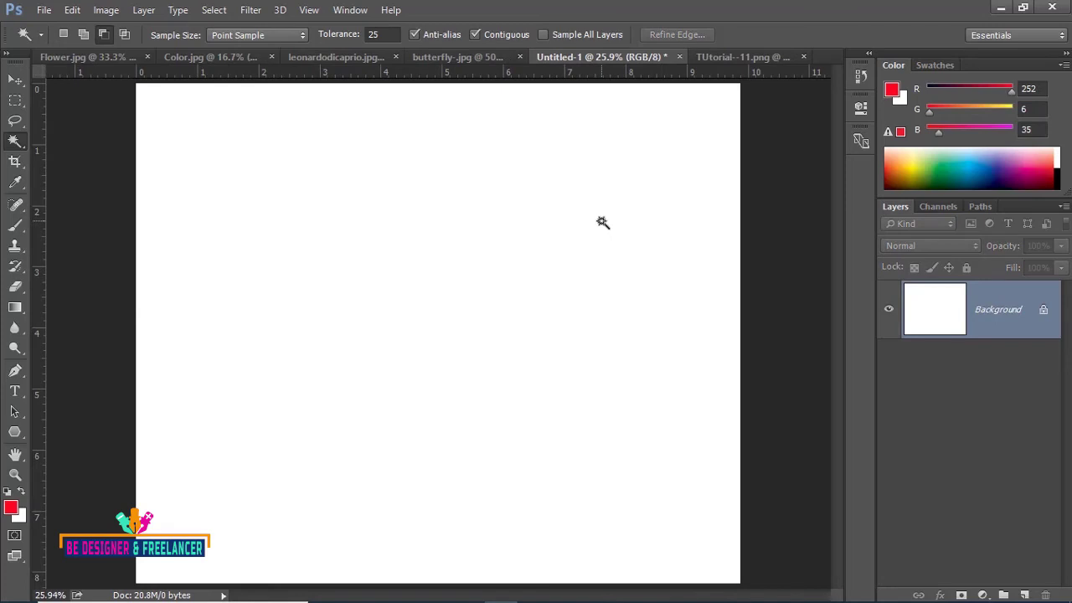
{"action": "key", "text": "ctrl+v"}
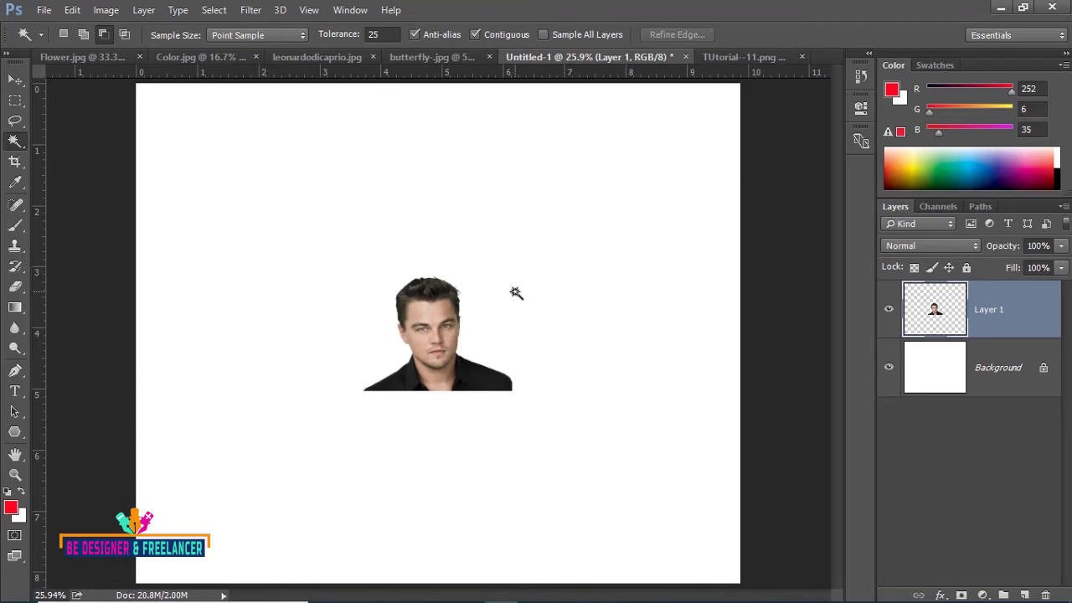
{"action": "left_click", "coordinate": [320, 59]}
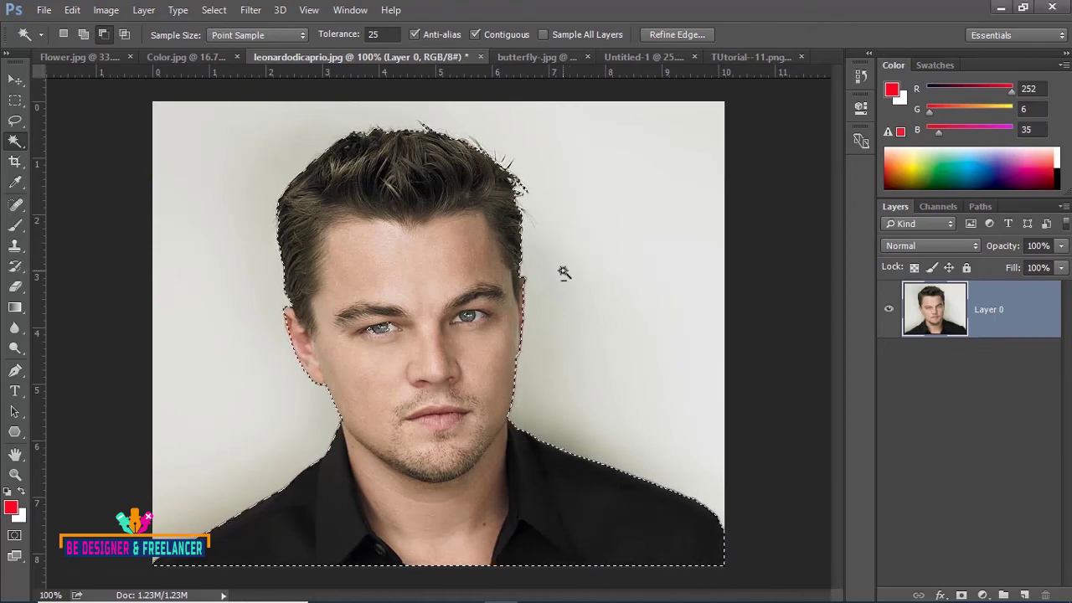
Switch the Magic Wand to Add to Selection, deselect, and reselect the grey background
{"action": "left_click", "coordinate": [85, 36]}
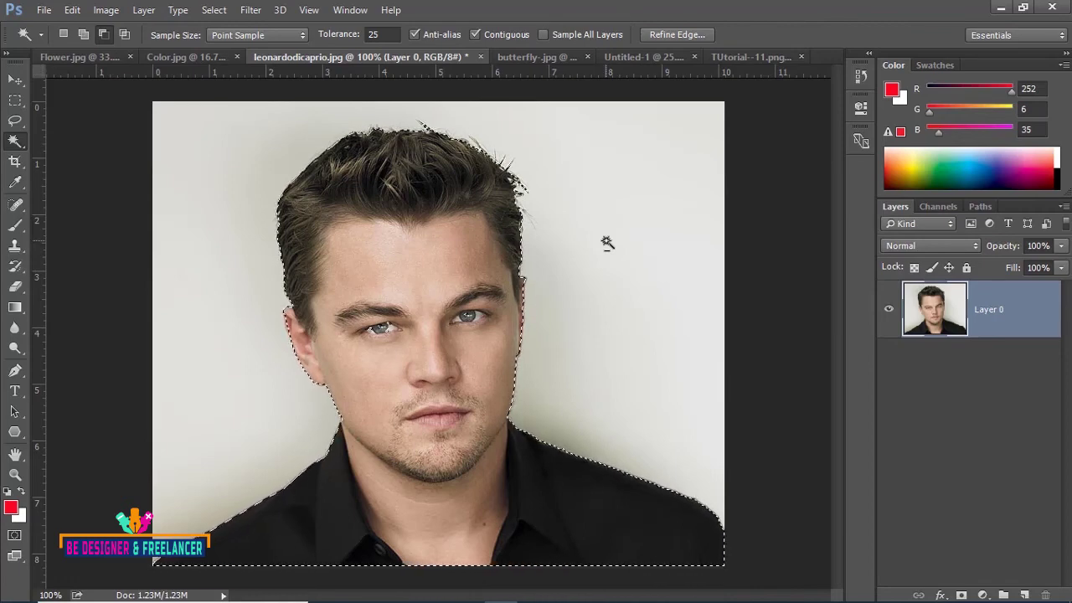
{"action": "key", "text": "ctrl+d"}
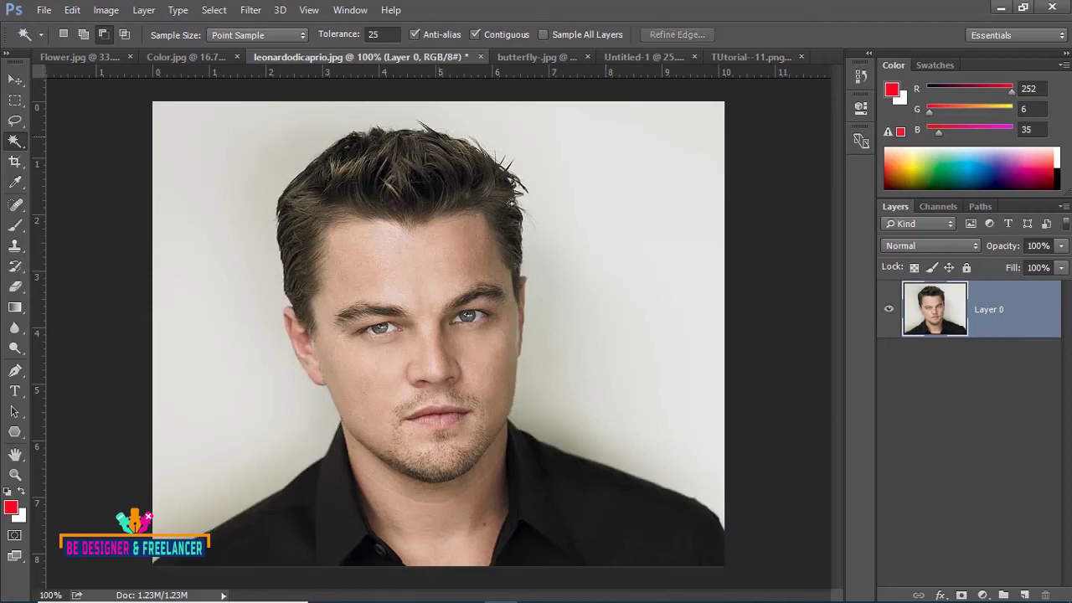
{"action": "left_click", "coordinate": [586, 203]}
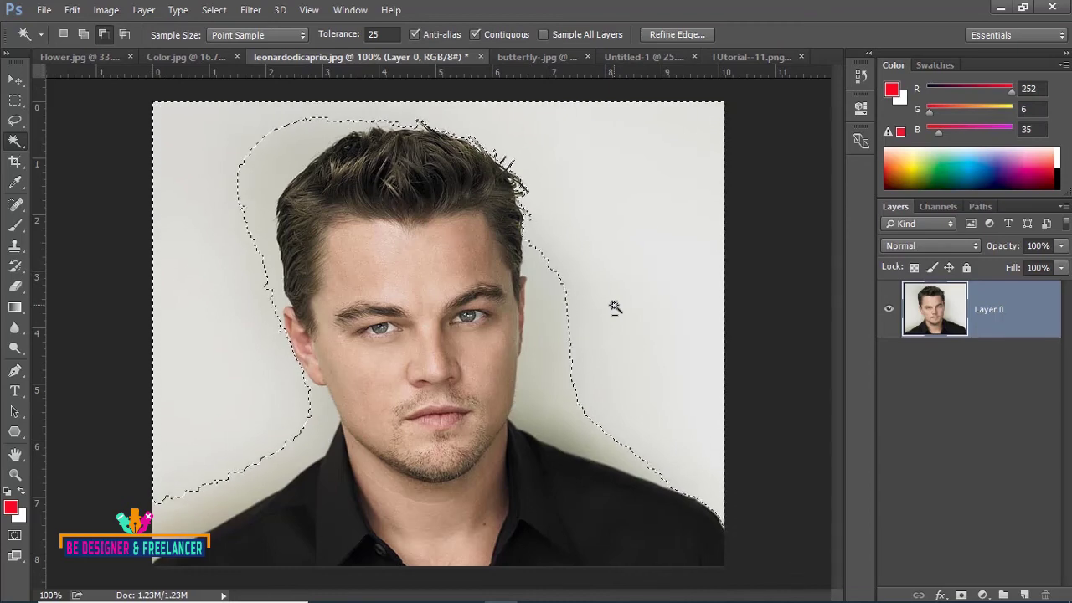
Select the background with the Magic Wand at tolerance 80, then deselect
{"action": "key", "text": "ctrl+d"}
{"action": "left_click", "coordinate": [386, 35]}
{"action": "type", "text": "80"}
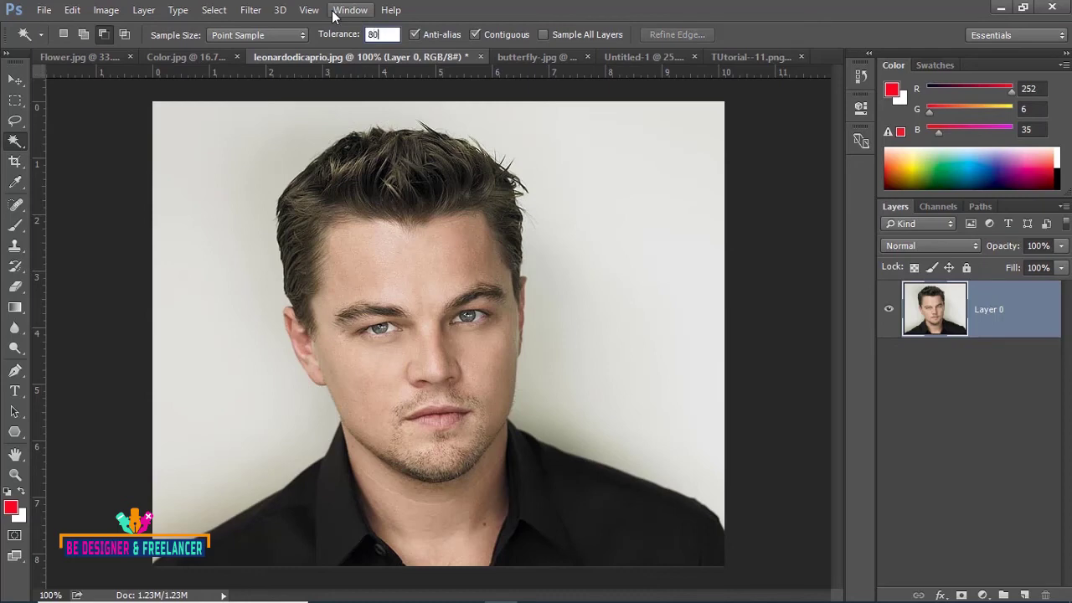
{"action": "left_click", "coordinate": [553, 152]}
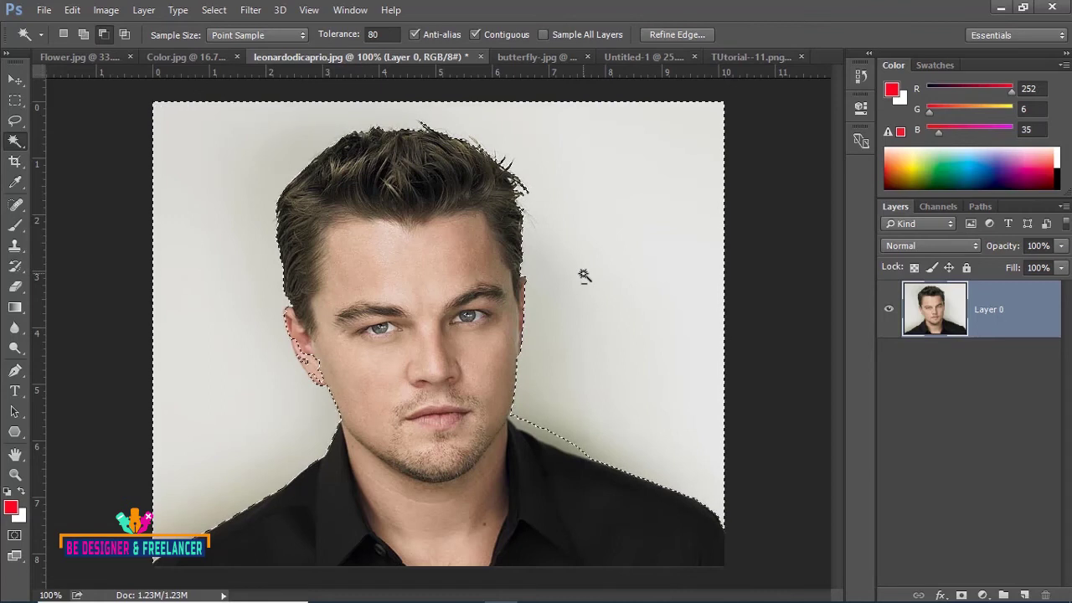
{"action": "key", "text": "ctrl+d"}
Test the background selection at tolerance 5, then at 50, and deselect
{"action": "left_click", "coordinate": [385, 35]}
{"action": "type", "text": "50"}
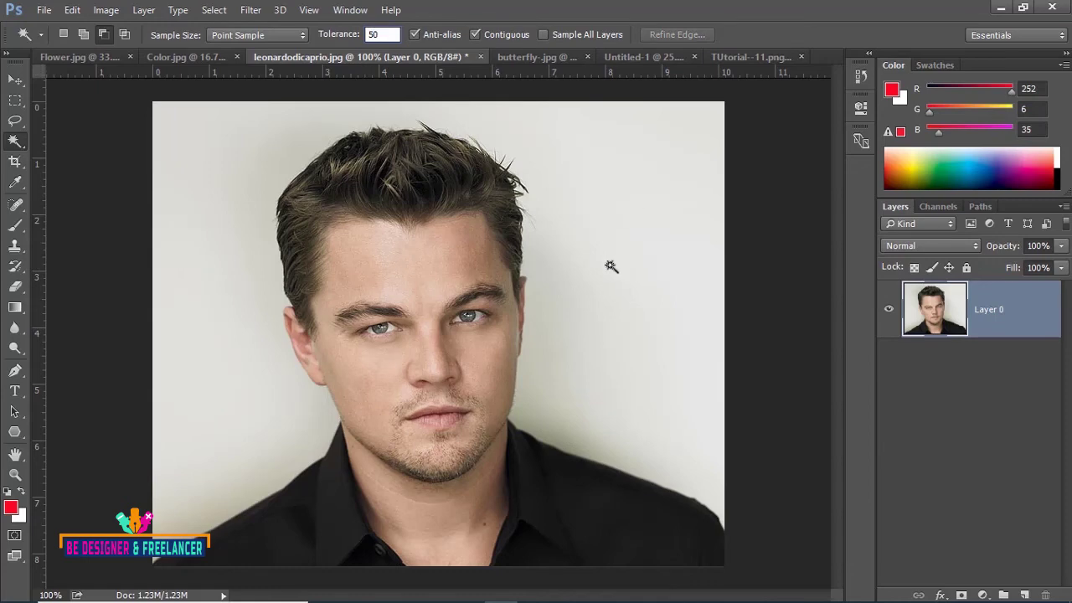
{"action": "left_click", "coordinate": [611, 266]}
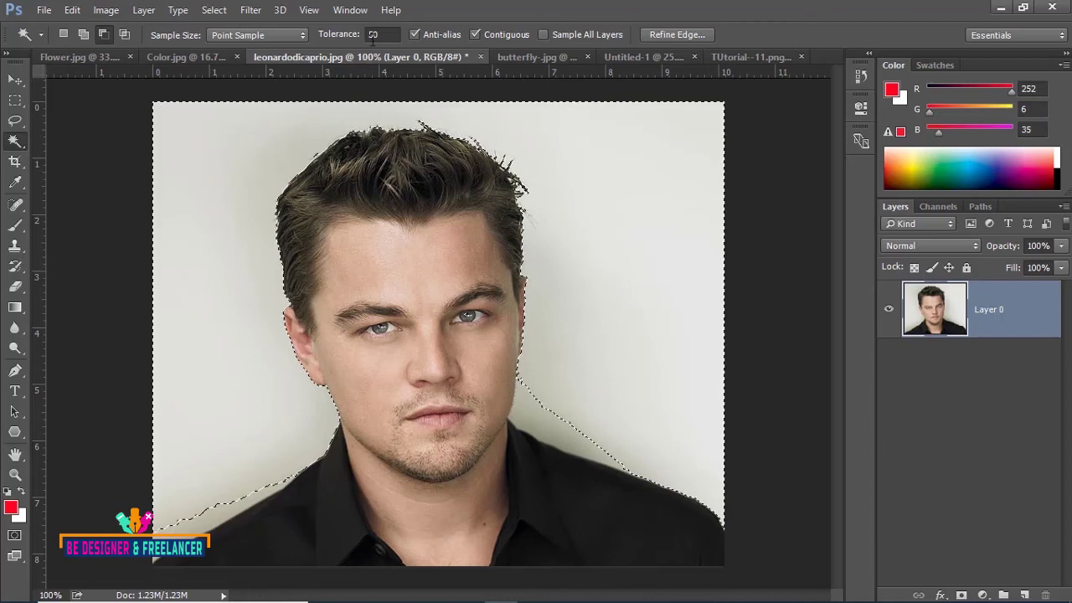
{"action": "left_click", "coordinate": [567, 165]}
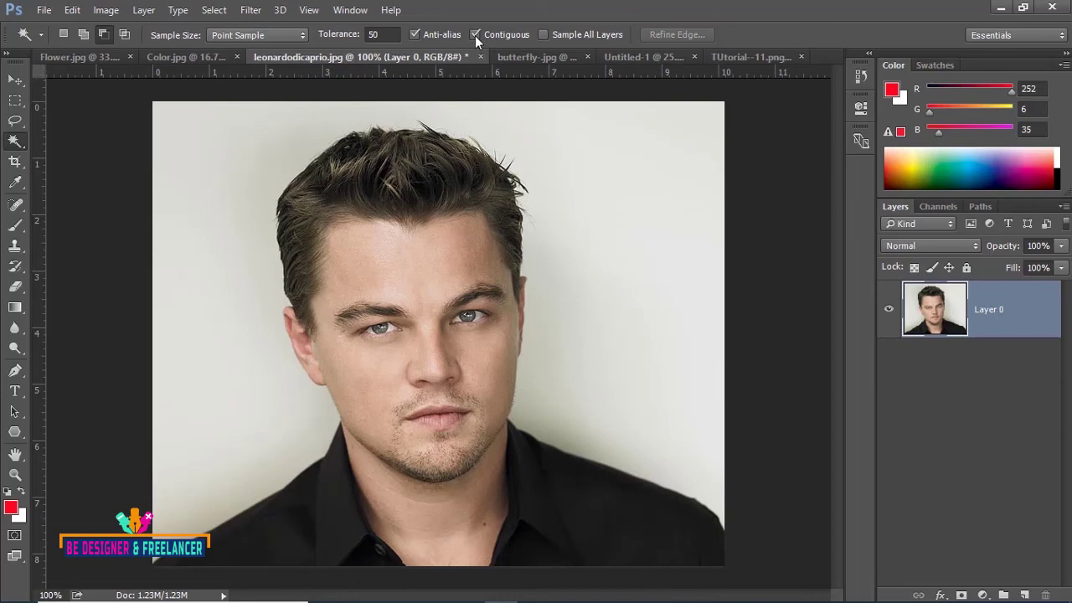
{"action": "left_click", "coordinate": [594, 239]}
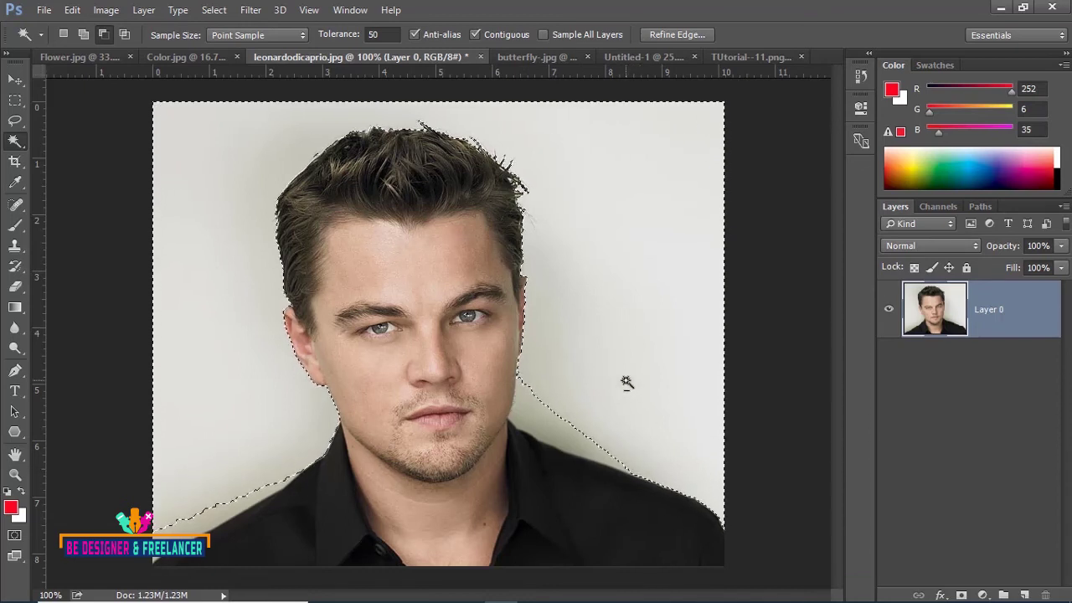
{"action": "key", "text": "ctrl+d"}
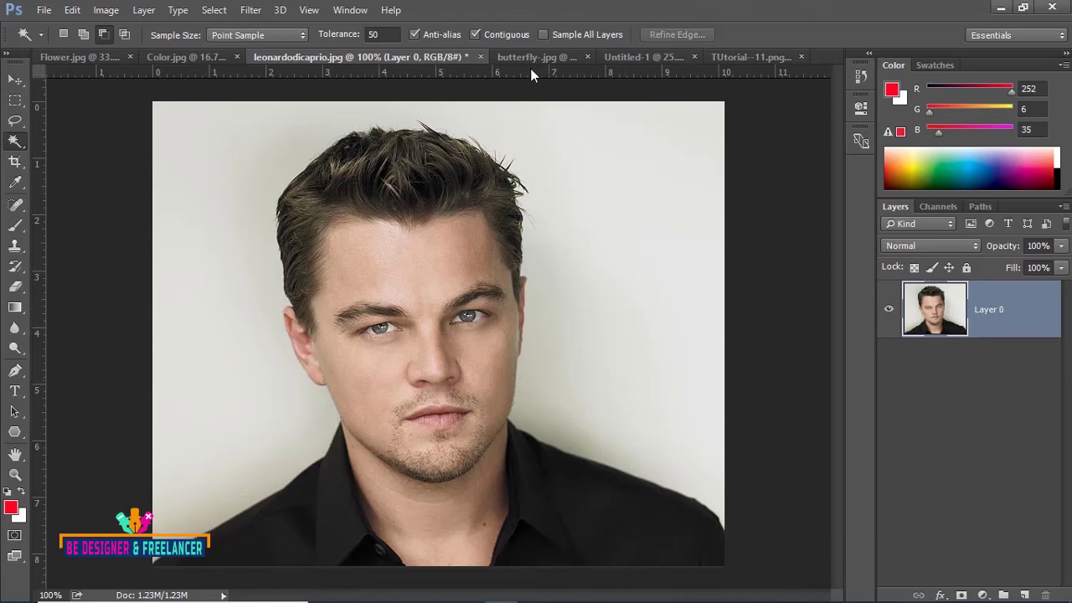
Turn off Contiguous and select similar light tones at tolerance 50, checking the stray face patches up close
{"action": "left_click", "coordinate": [474, 35]}
{"action": "left_click", "coordinate": [584, 252]}
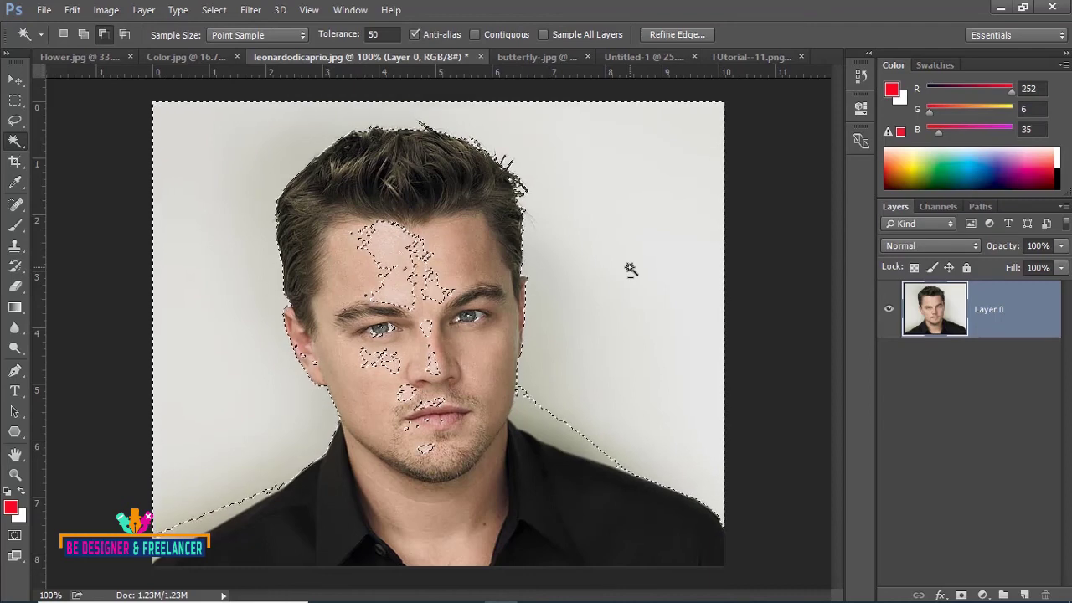
{"action": "key", "text": "ctrl+plus"}
{"action": "key", "text": "ctrl+plus"}
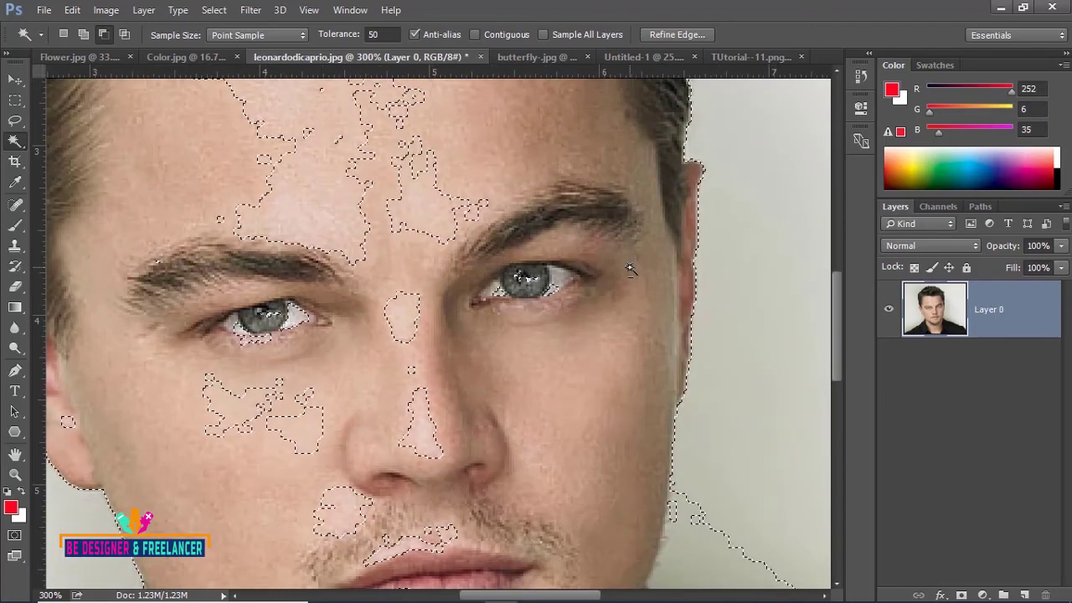
{"action": "mouse_move", "coordinate": [223, 256]}
{"action": "left_mouse_down"}
{"action": "mouse_move", "coordinate": [393, 324]}
{"action": "mouse_move", "coordinate": [471, 335]}
{"action": "left_mouse_up"}
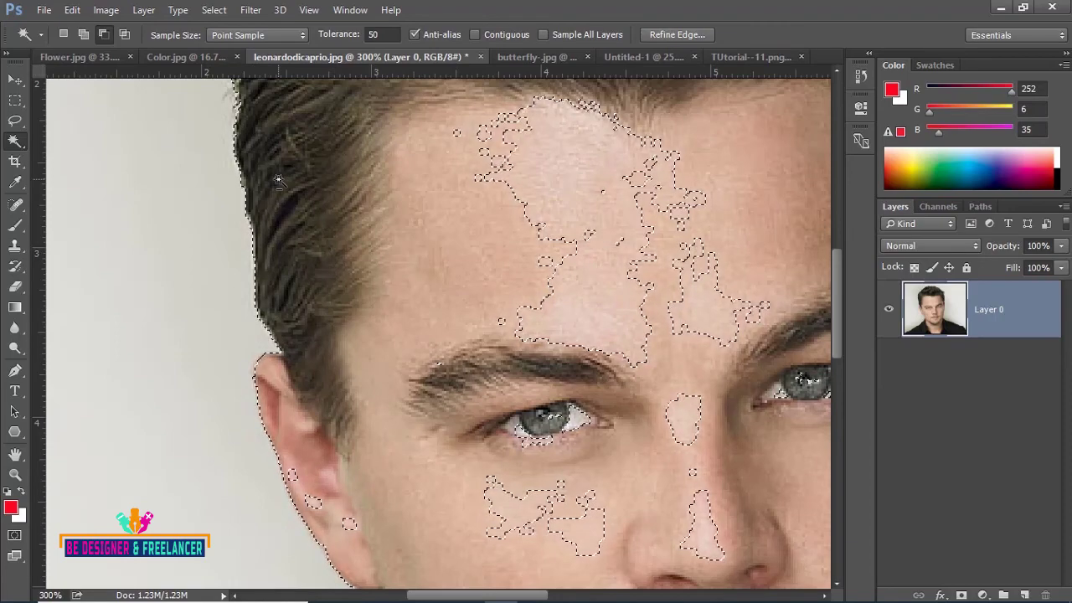
{"action": "key", "text": "ctrl+d"}
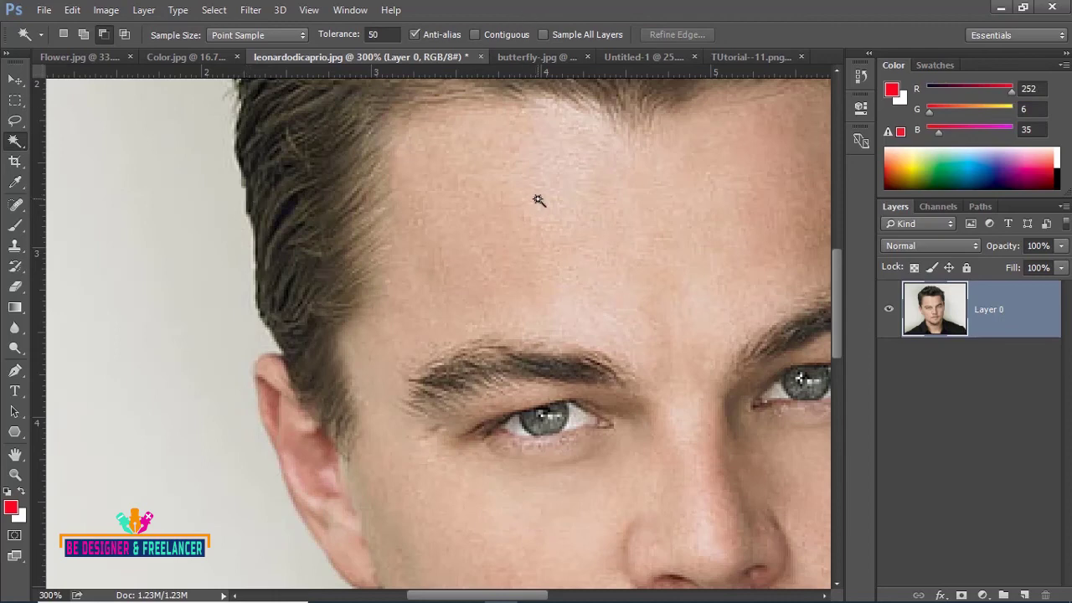
{"action": "key", "text": "ctrl+minus"}
{"action": "key", "text": "ctrl+minus"}
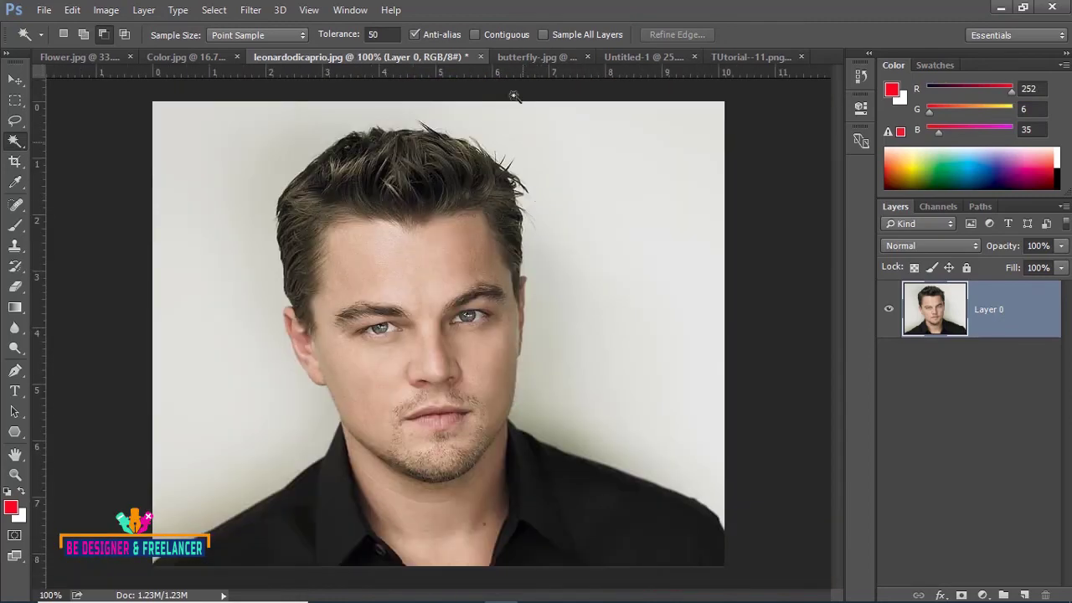
Select the light background non-contiguously twice, deselecting each time, then re-enable Contiguous
{"action": "left_click", "coordinate": [475, 35]}
{"action": "left_click", "coordinate": [619, 201]}
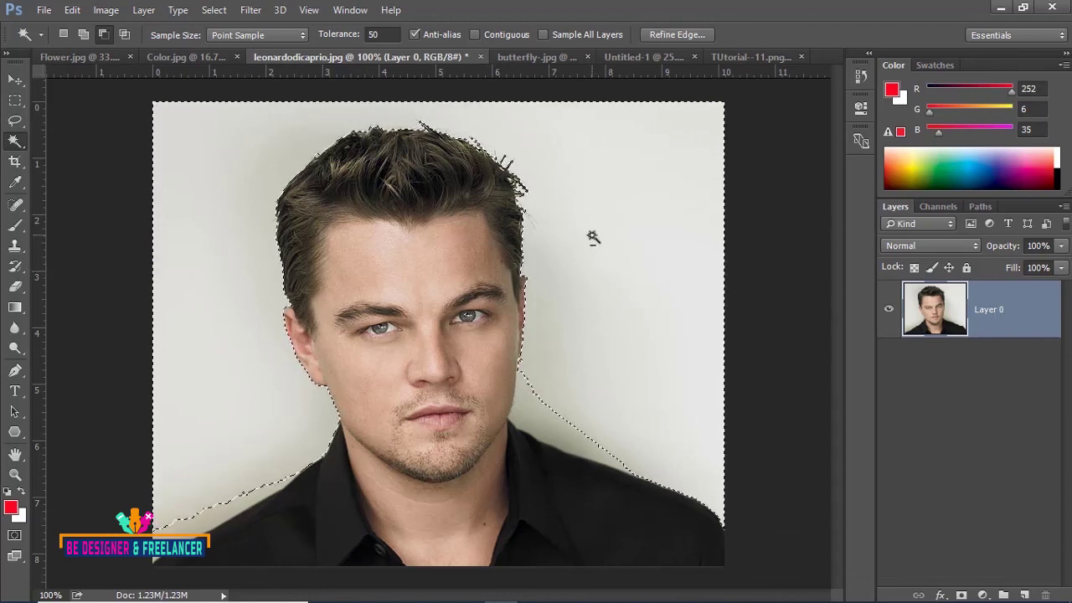
{"action": "key", "text": "ctrl+d"}
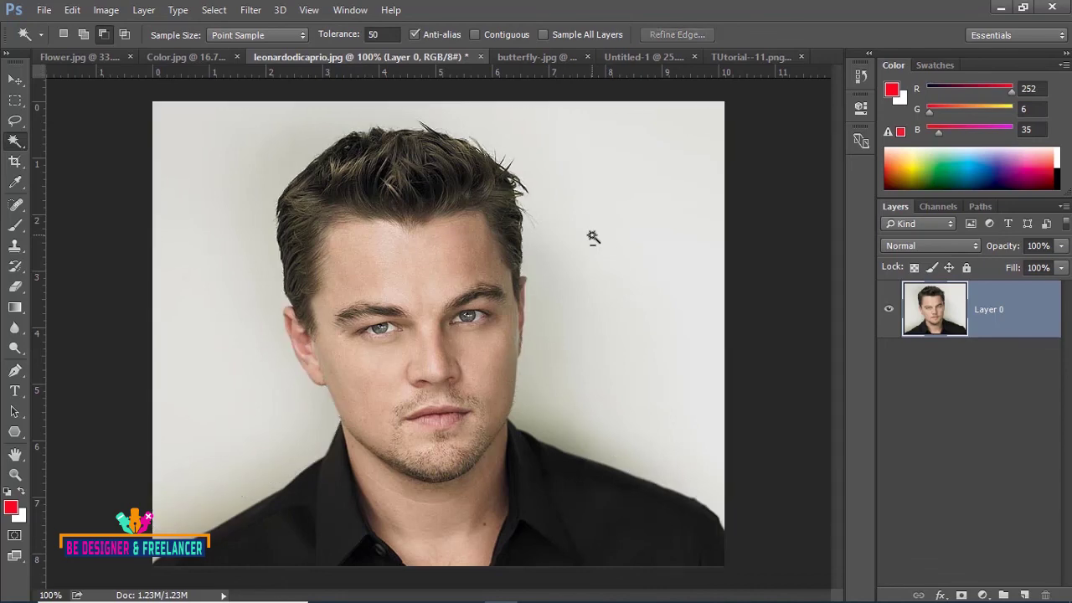
{"action": "left_click", "coordinate": [638, 236]}
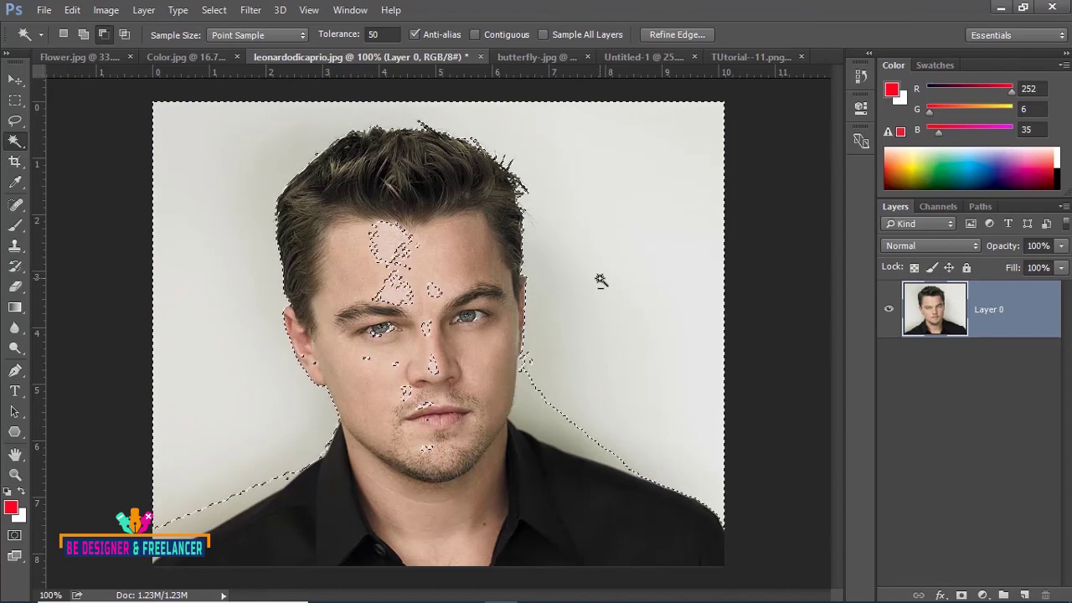
{"action": "key", "text": "ctrl+d"}
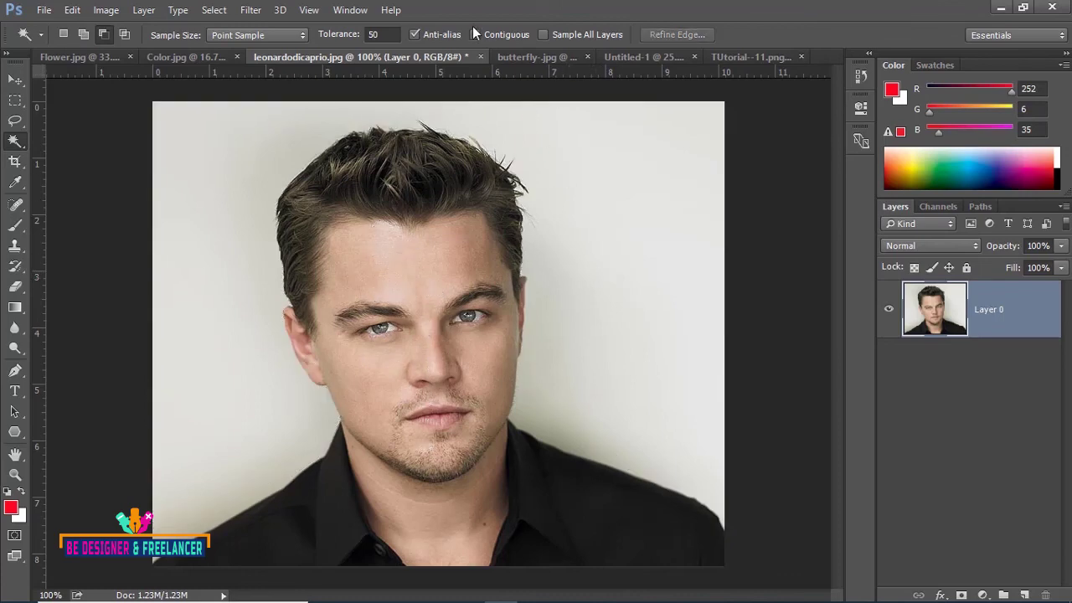
{"action": "left_click", "coordinate": [475, 35]}
Switch to the TUtorial--11.png selection tools title card
{"action": "left_click", "coordinate": [737, 57]}
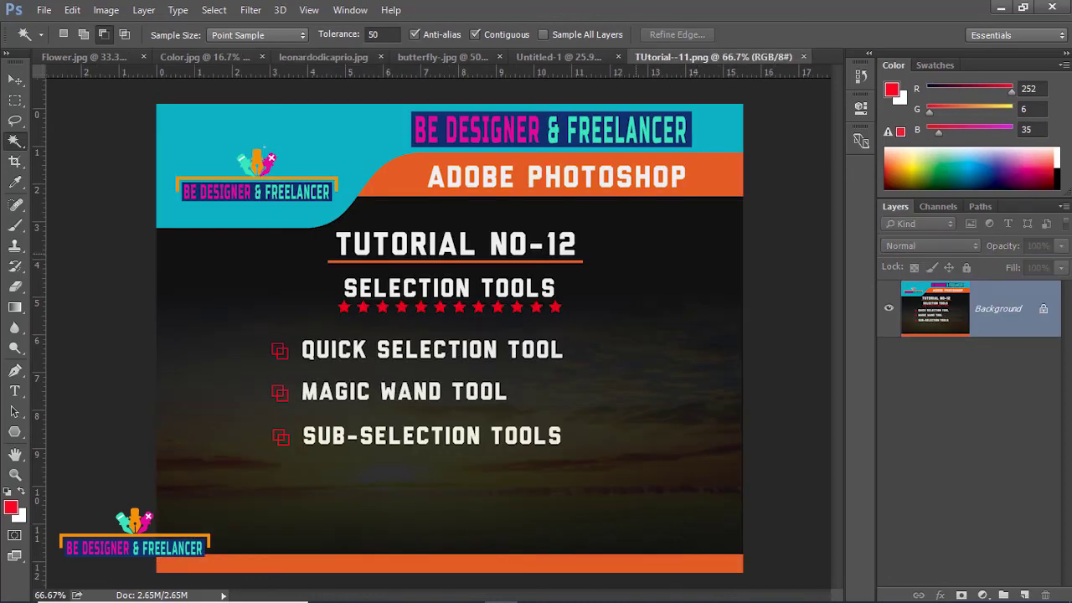